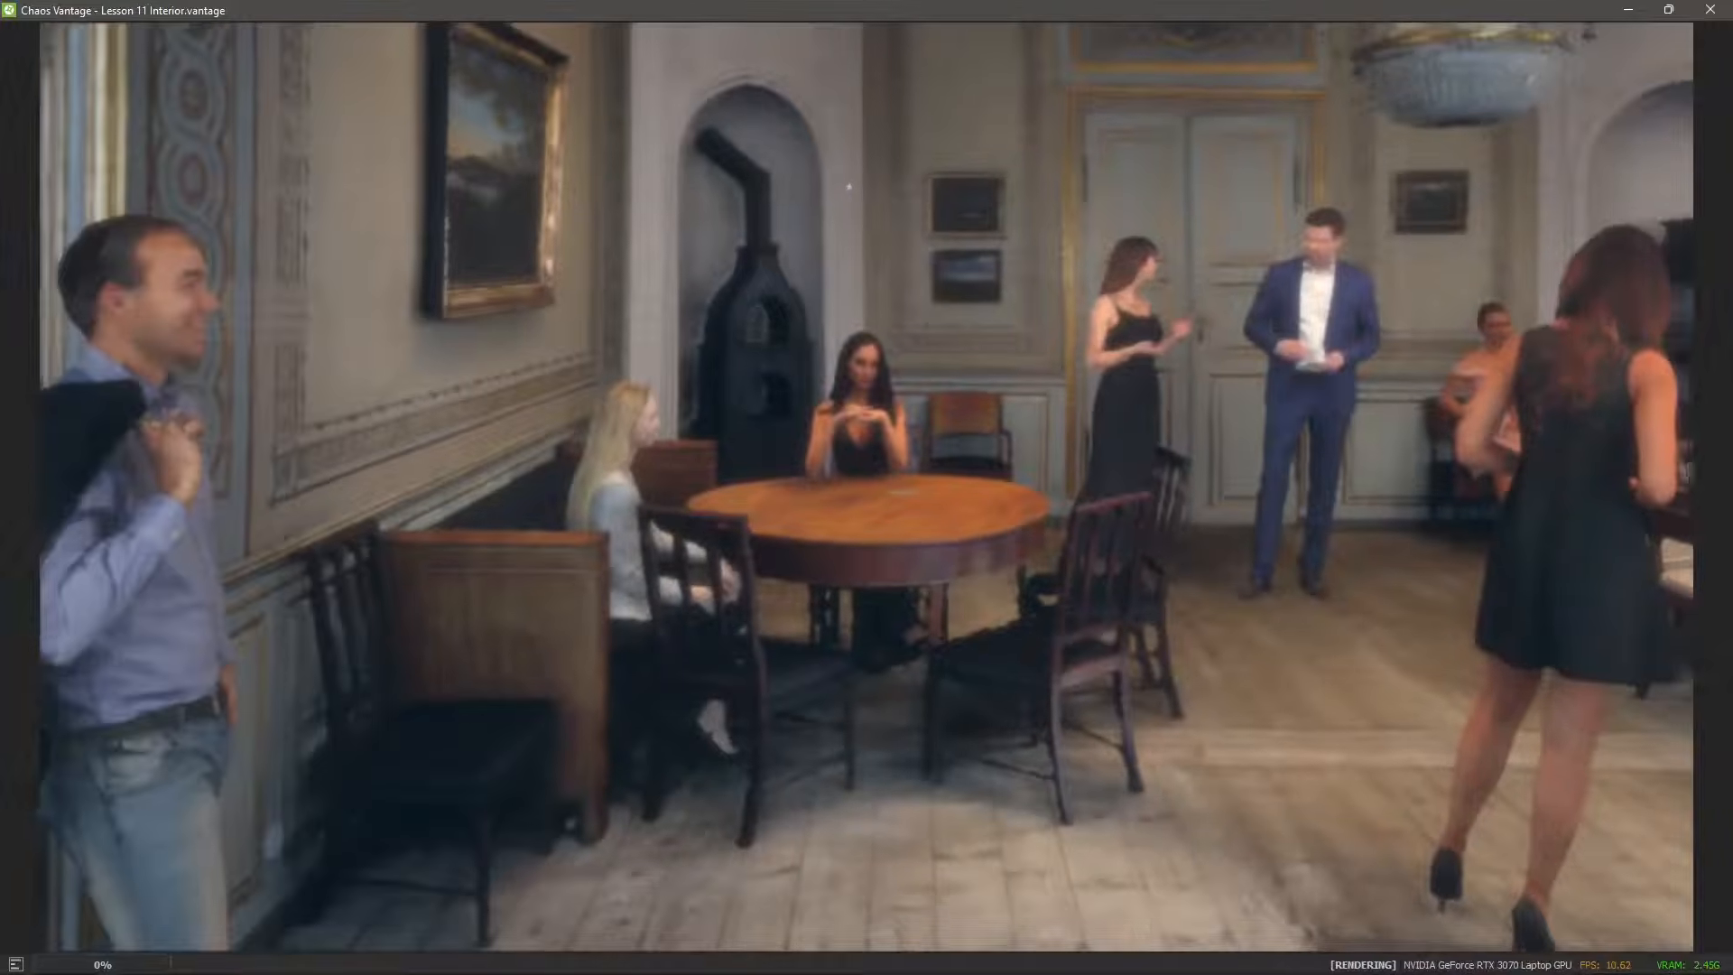
# Leave the full-screen render and review the course videos in the image viewer, from vantage.jpg back to the Lesson 08 materials video
pyautogui.press('F11')
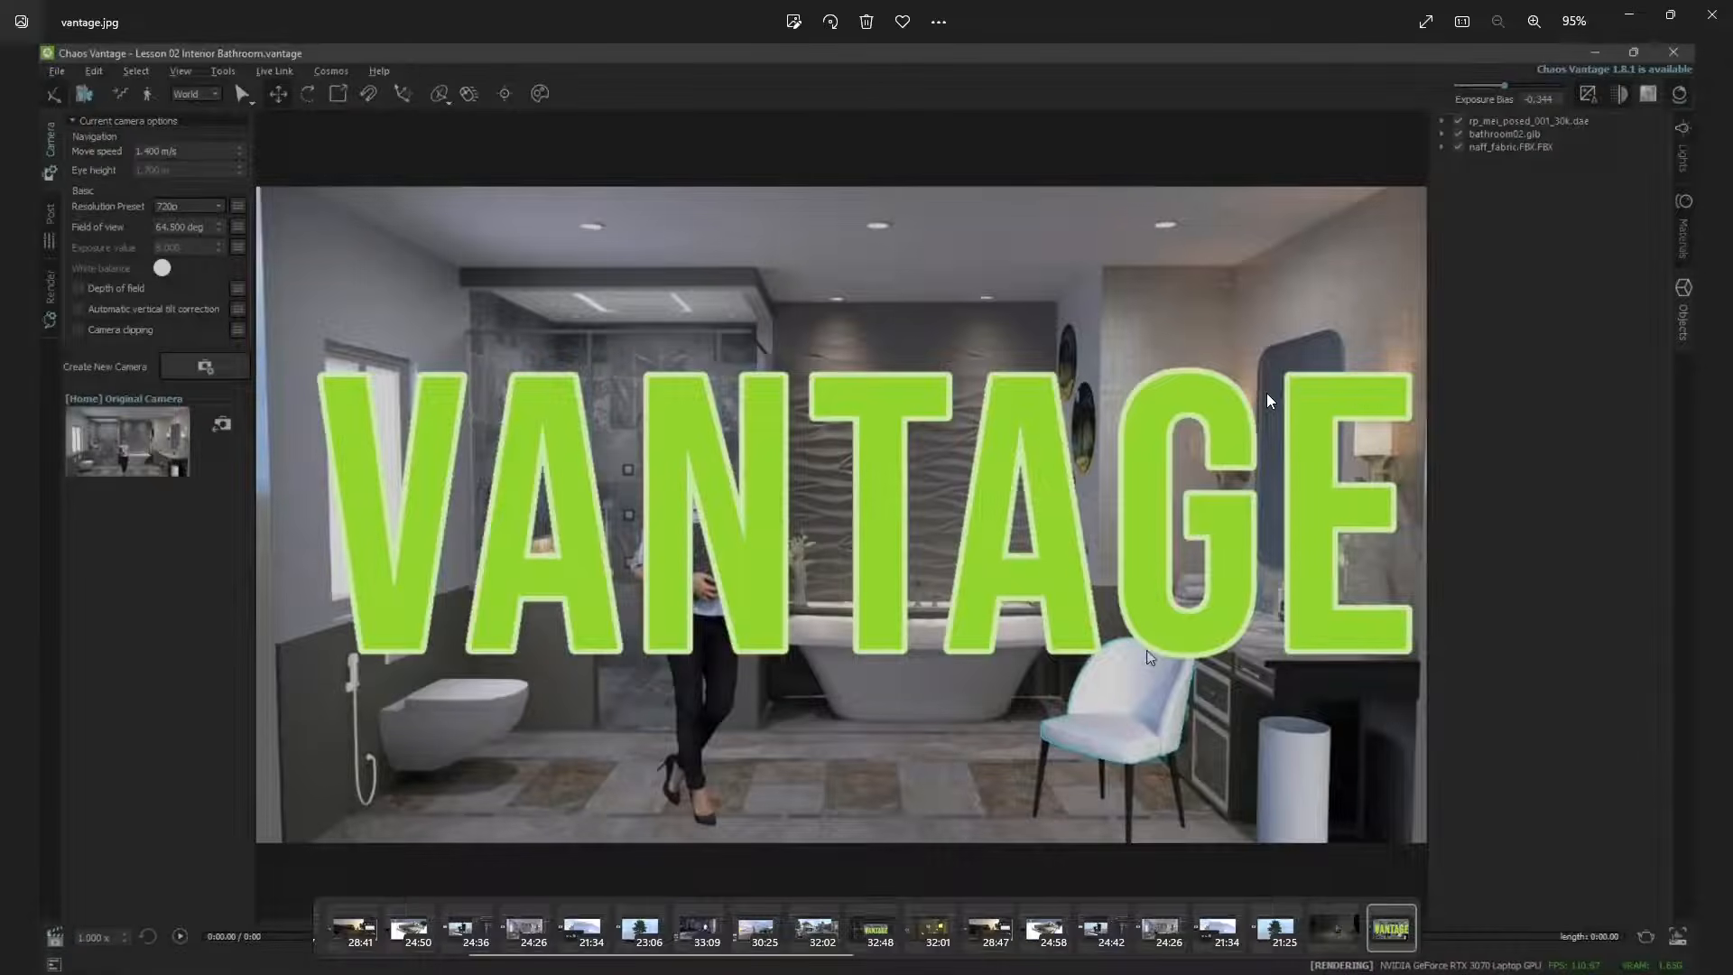
pyautogui.press('Left')
pyautogui.press('Left')
pyautogui.press('Left')
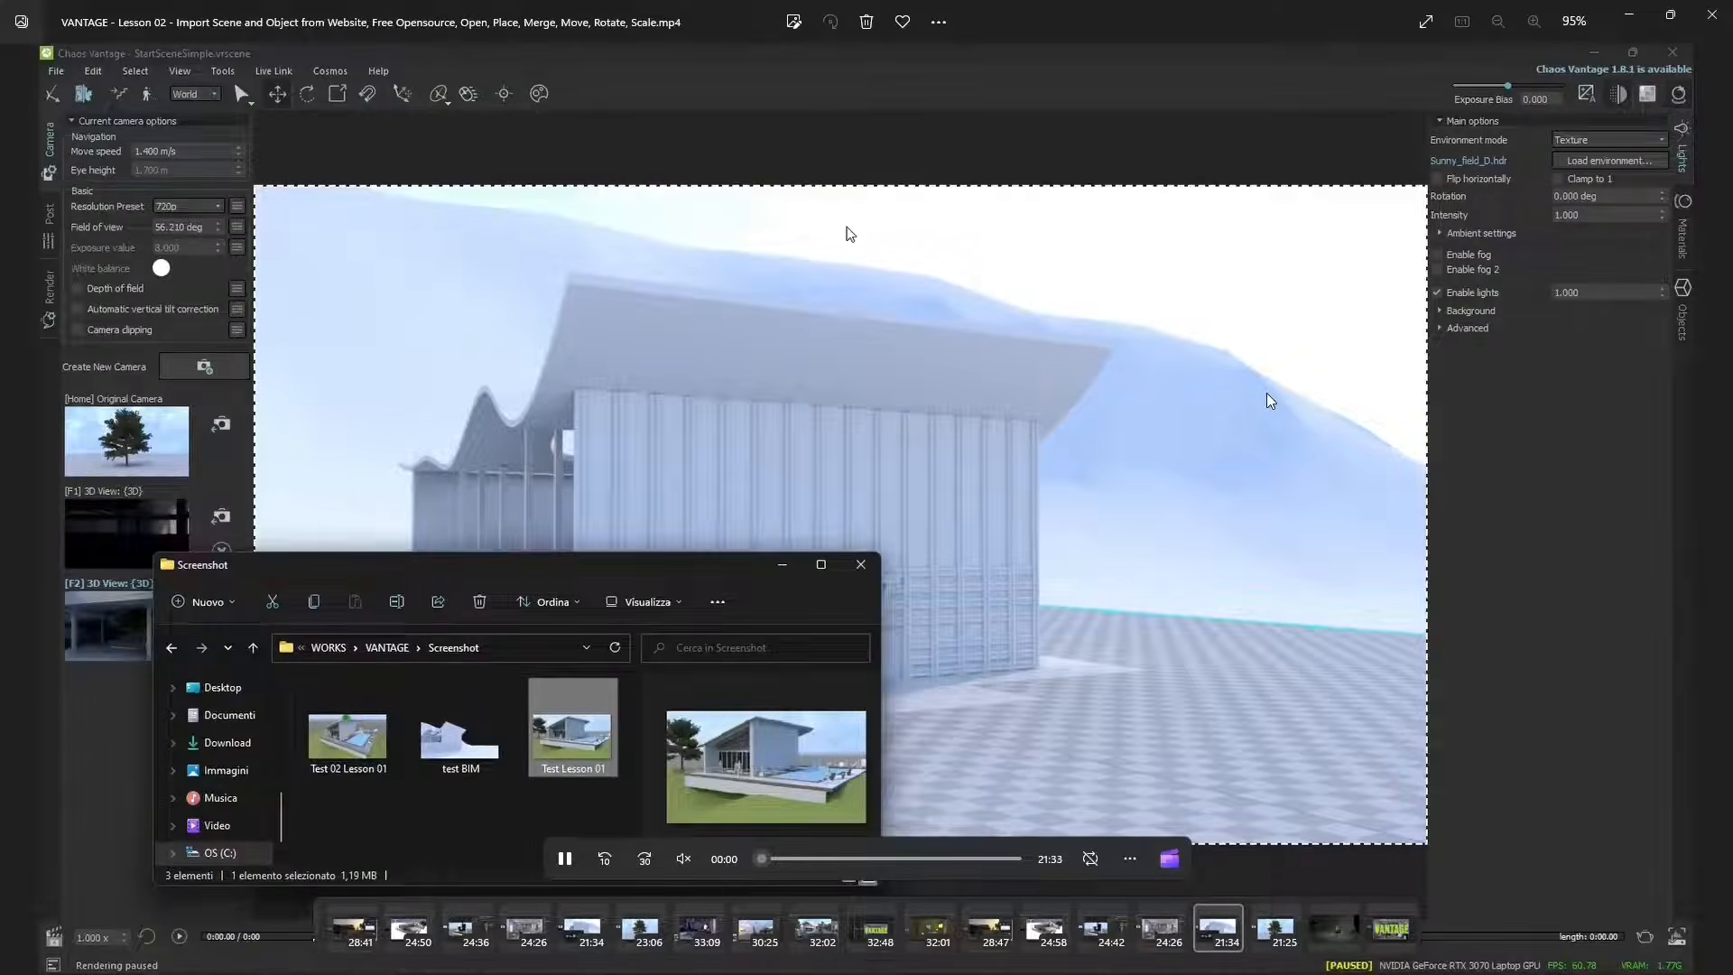
pyautogui.press('Left')
pyautogui.press('Left')
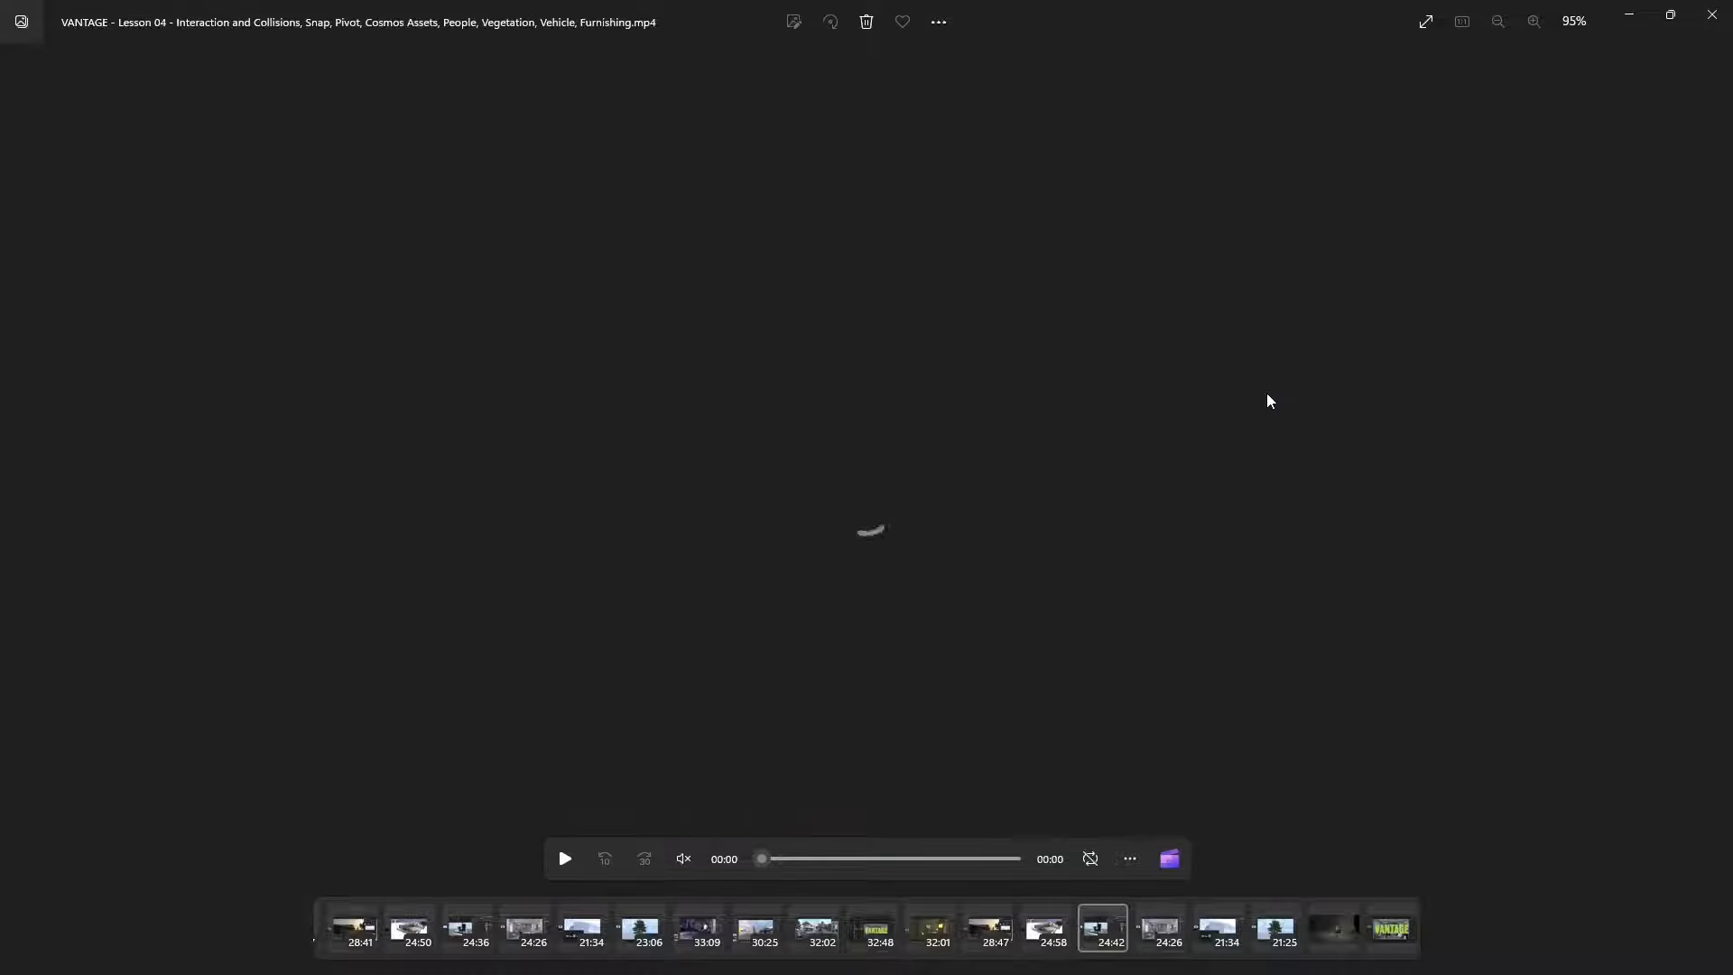
pyautogui.press('Left')
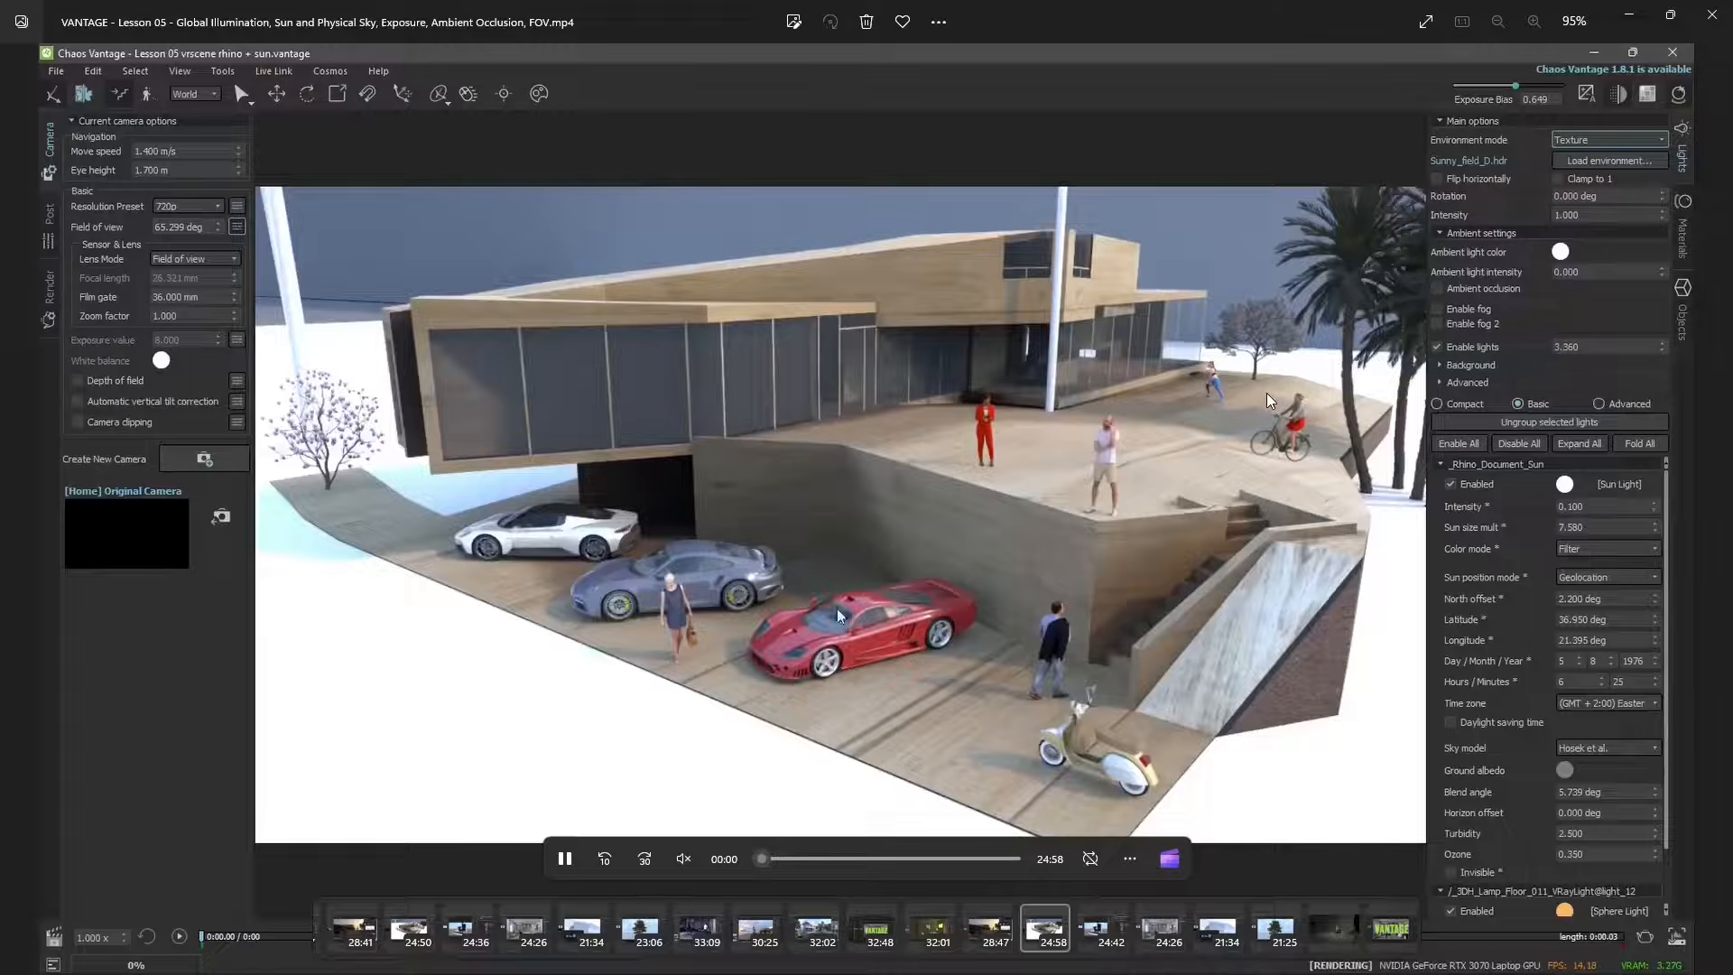
pyautogui.press('Left')
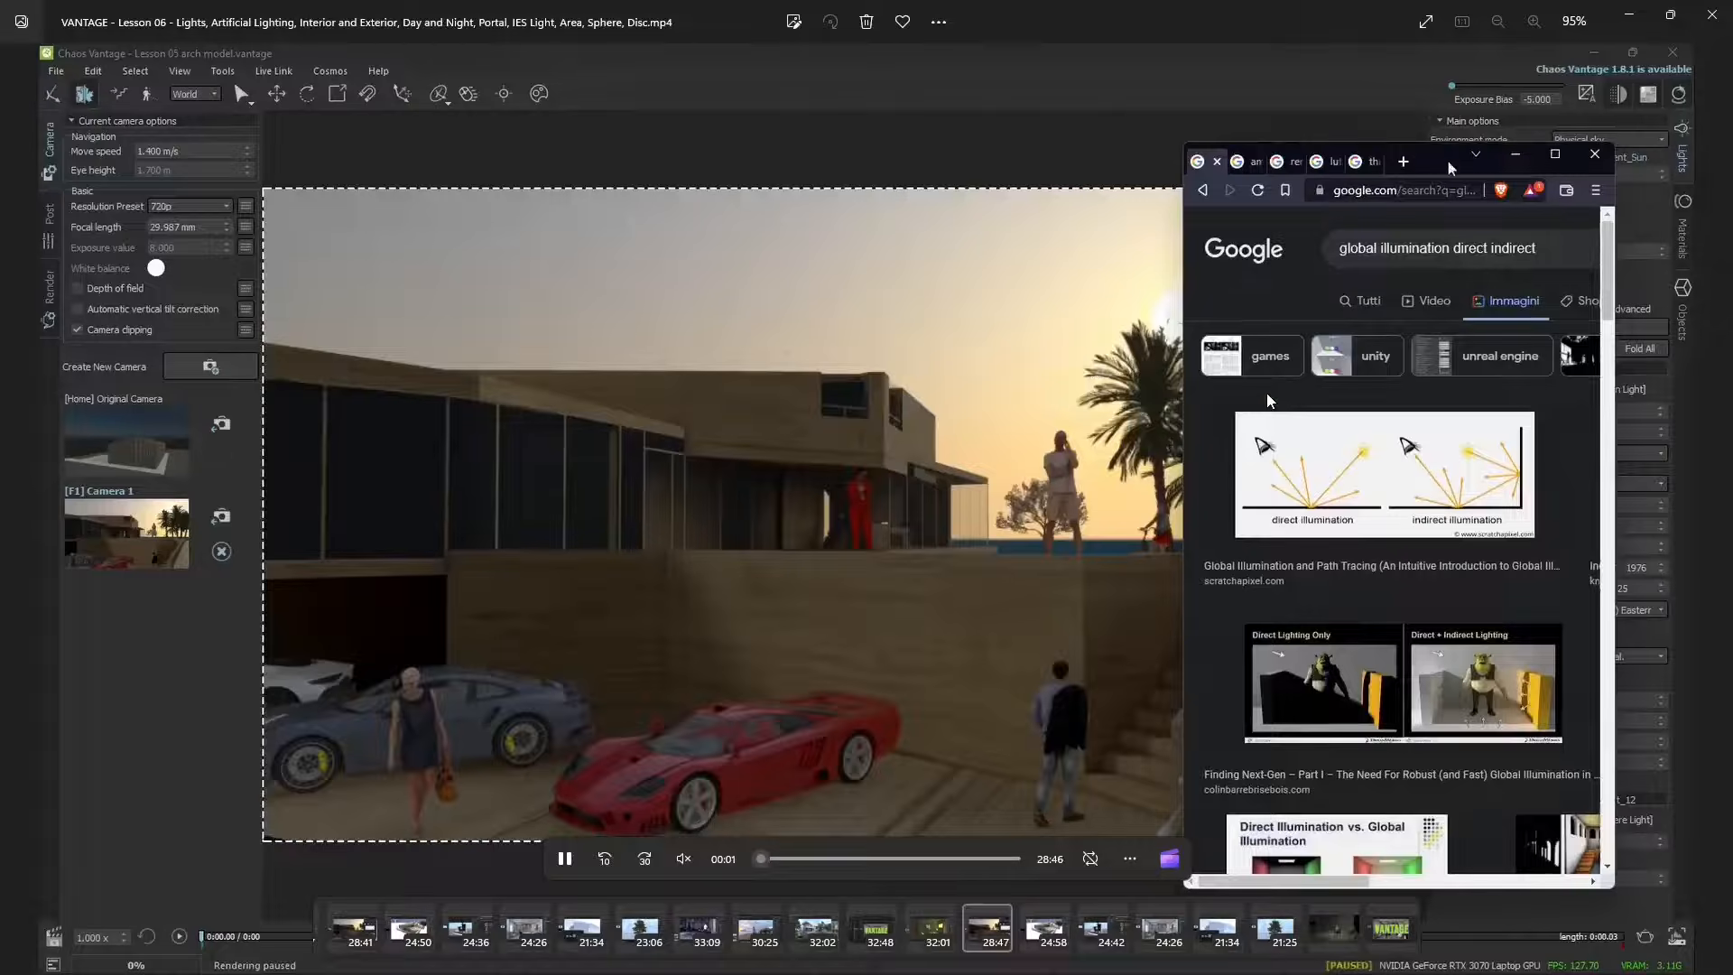
pyautogui.press('Left')
pyautogui.press('Left')
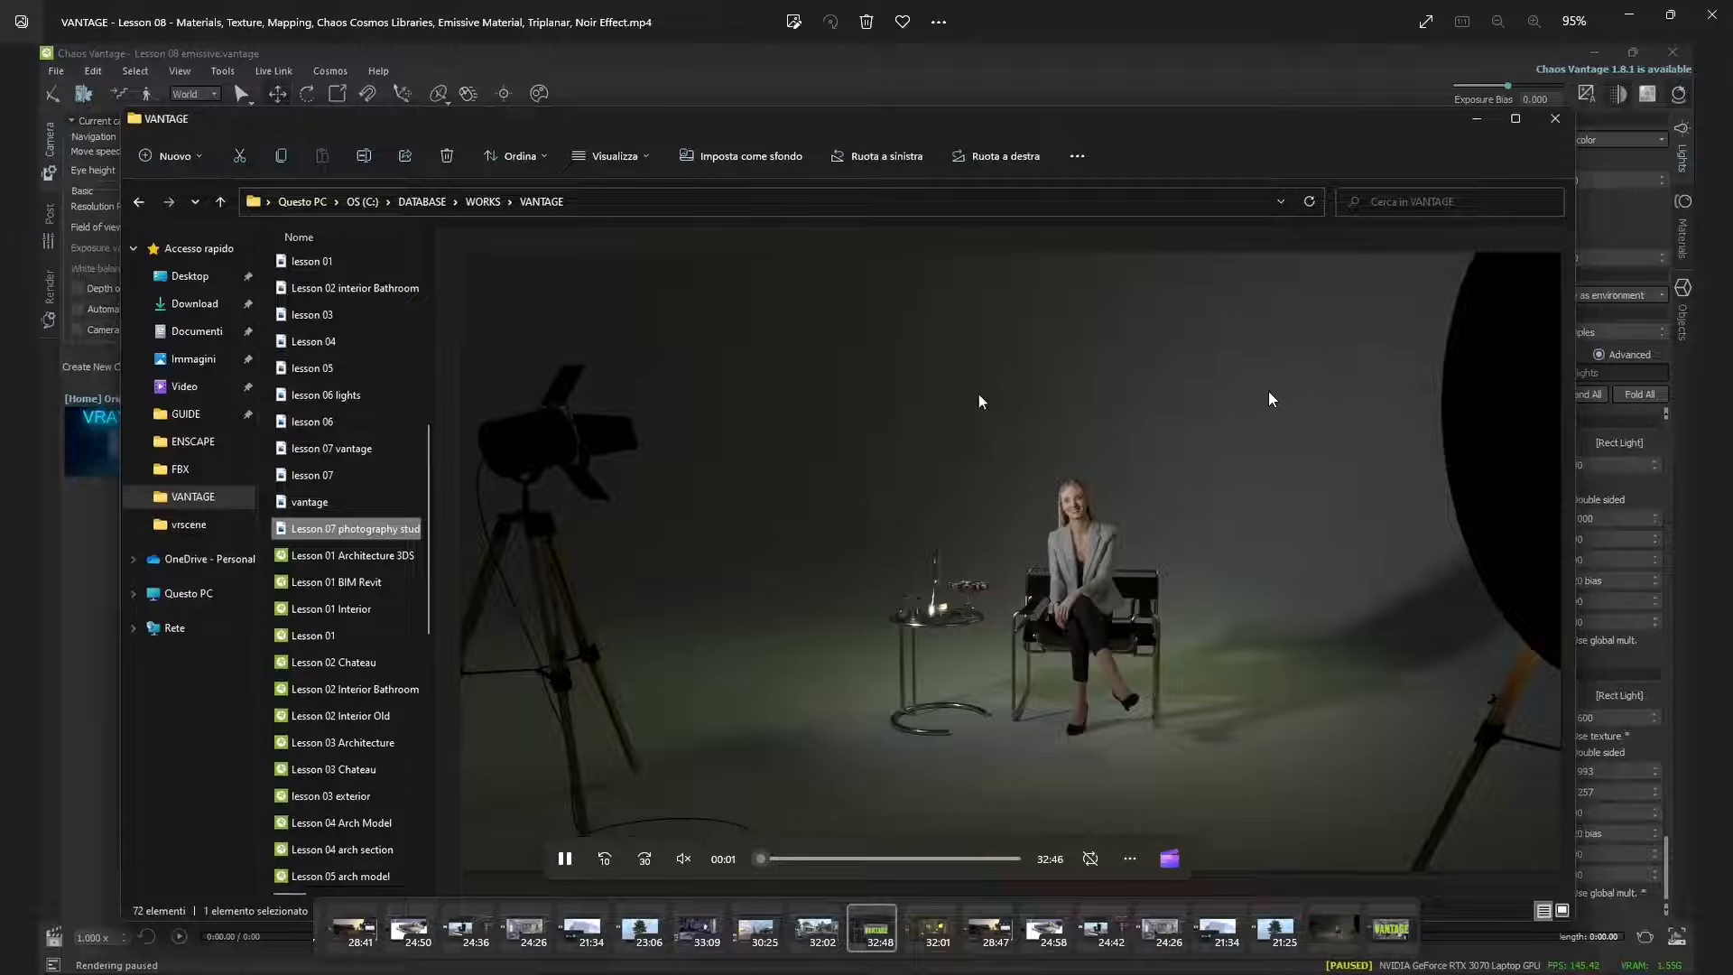
# Browse forward past the lesson videos and lesson 11.jpg to the lesson 09 studio.jpg screenshot
pyautogui.press('Right')
pyautogui.press('Right')
pyautogui.press('Right')
pyautogui.press('Right')
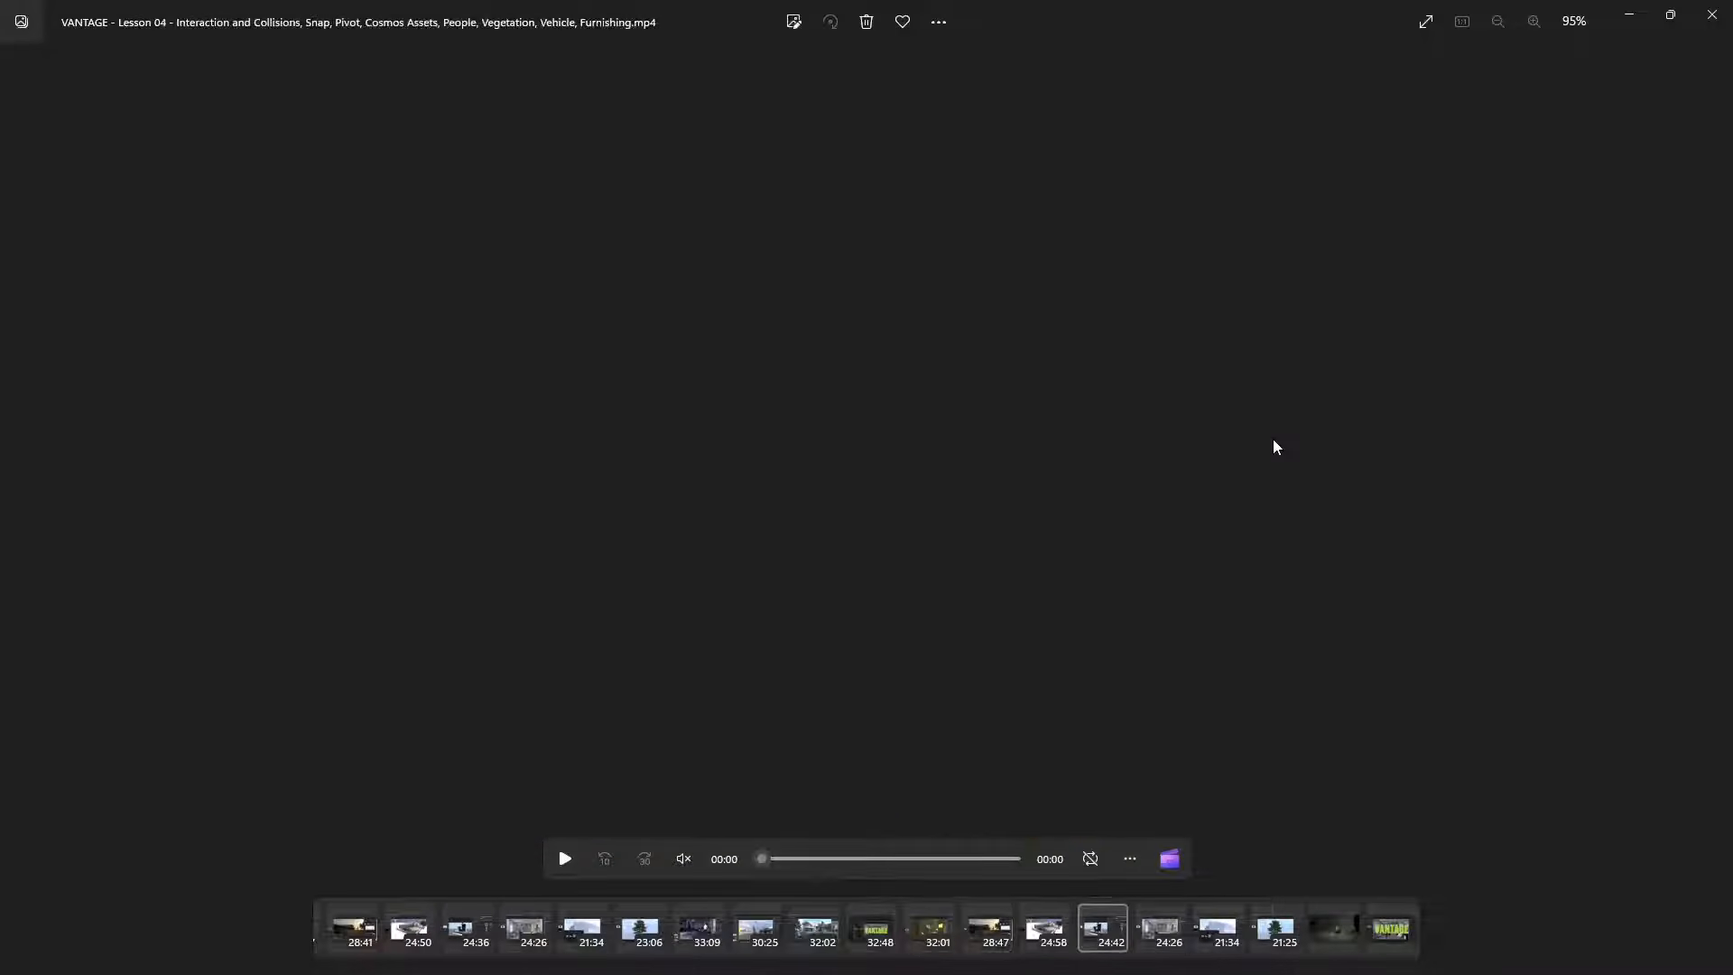
pyautogui.press('Right')
pyautogui.press('Right')
pyautogui.press('Right')
pyautogui.press('Right')
pyautogui.press('Right')
pyautogui.press('Right')
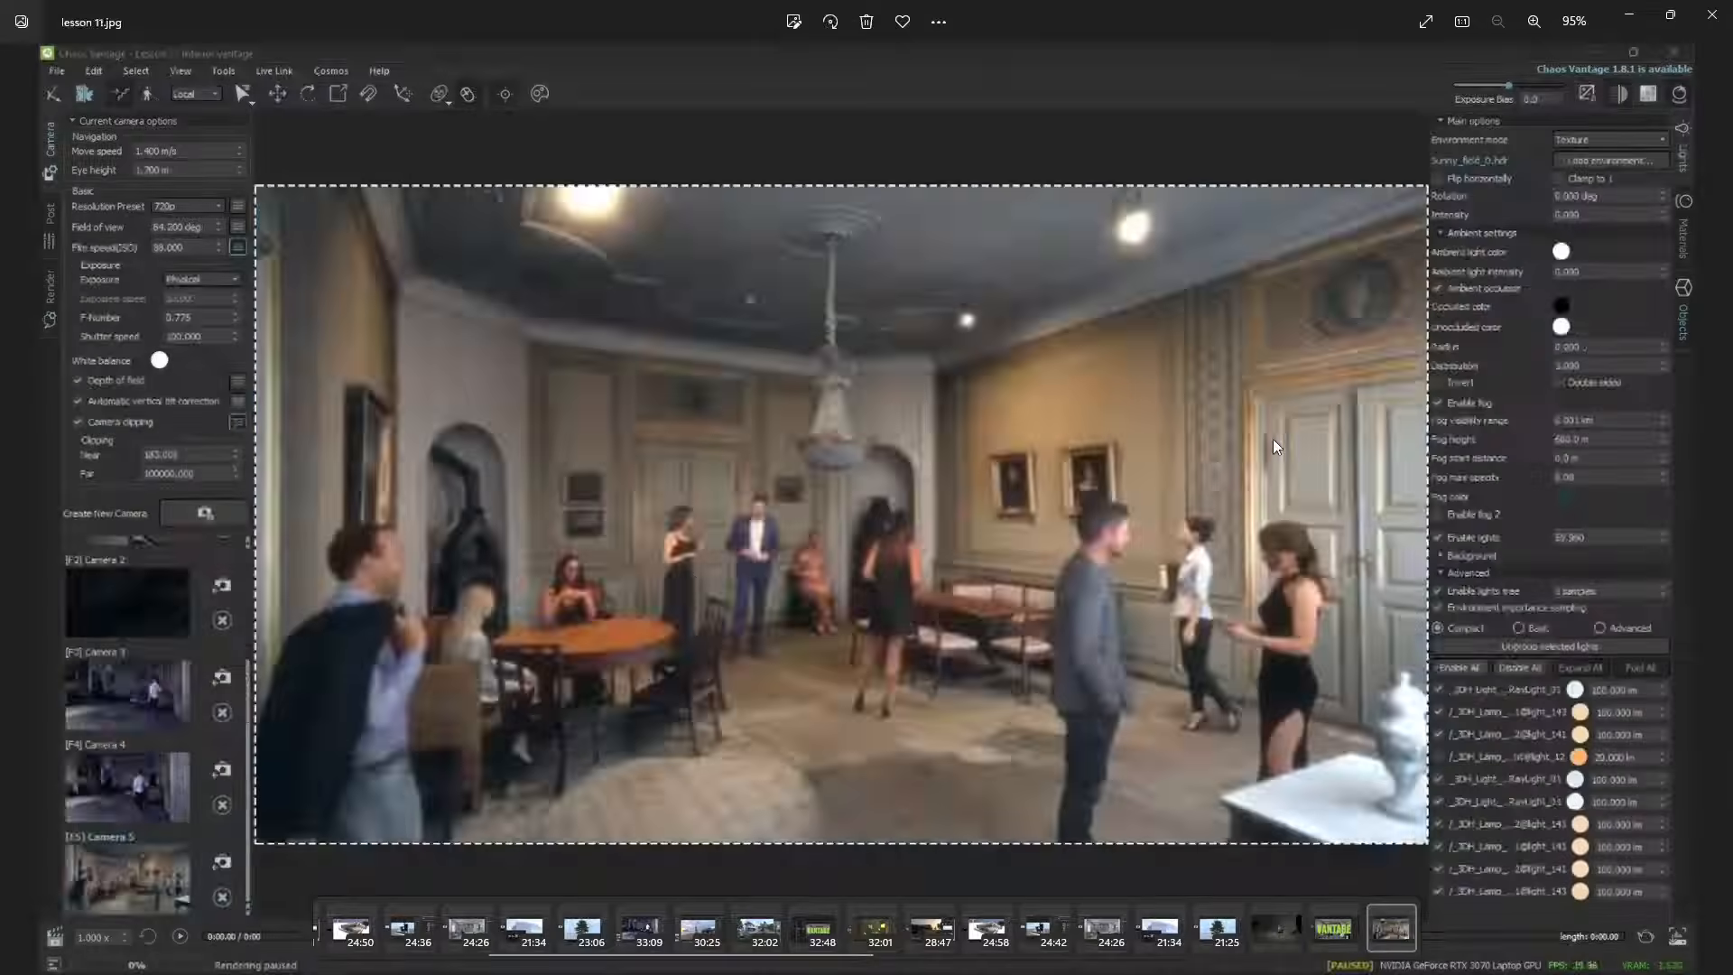
pyautogui.press('Right')
pyautogui.press('Right')
pyautogui.press('Right')
pyautogui.press('Right')
pyautogui.press('Right')
pyautogui.press('Right')
pyautogui.press('Right')
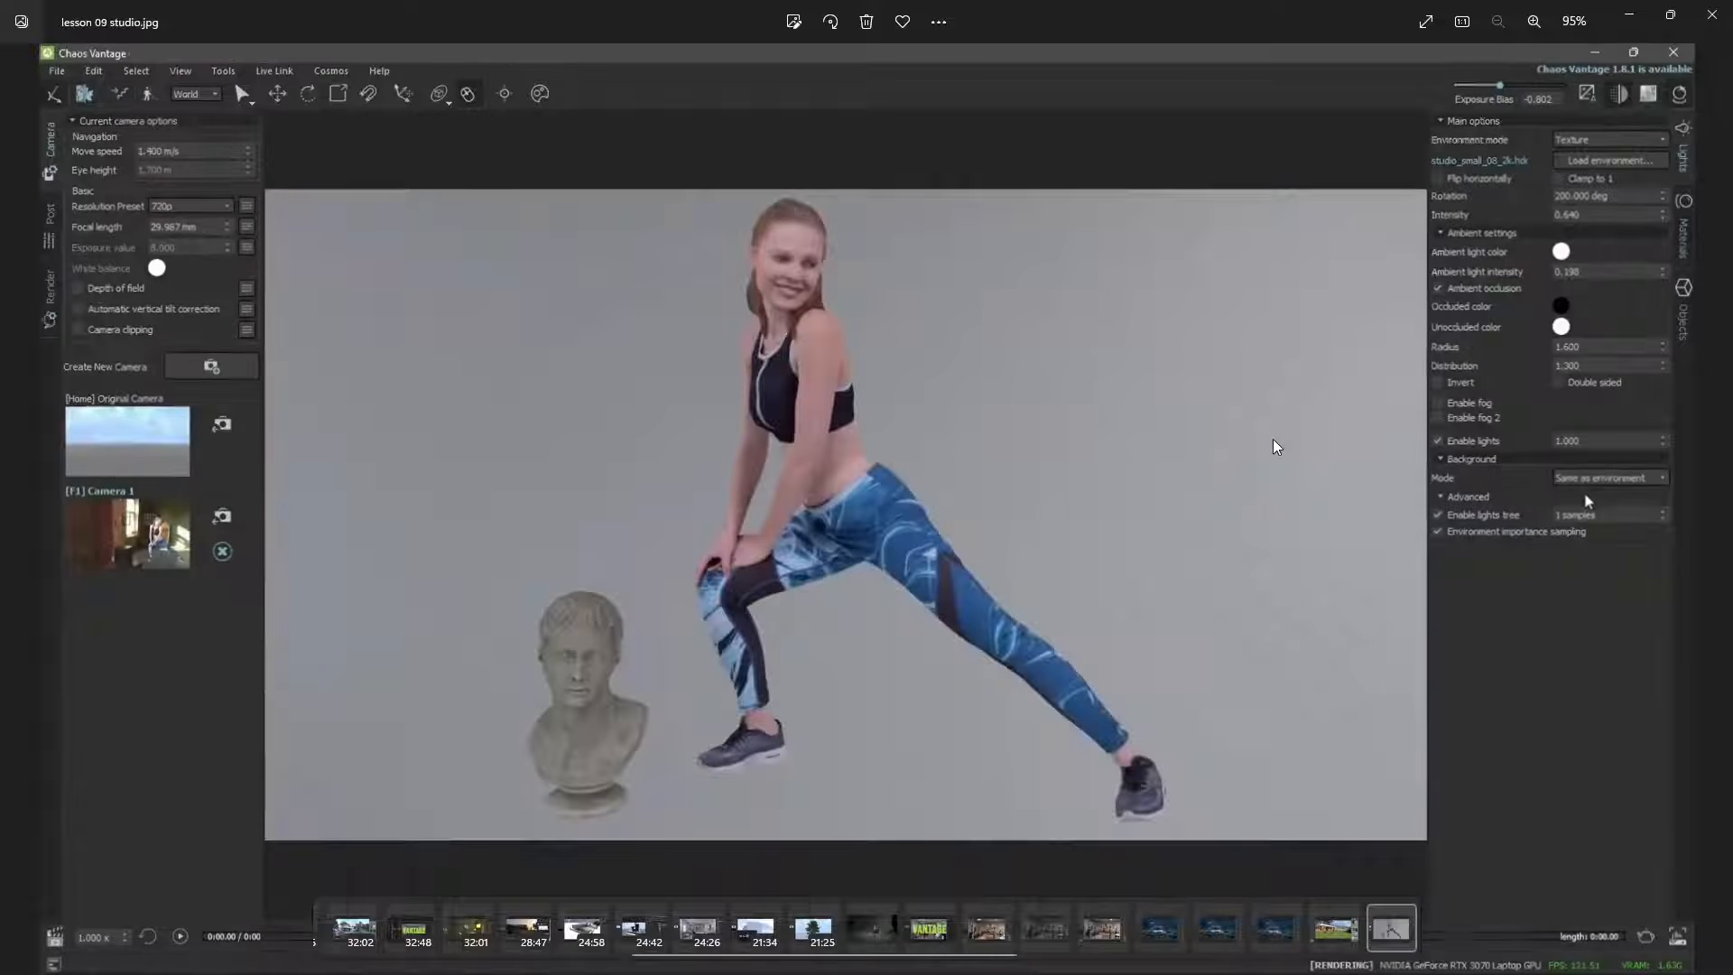
# Examine the remaining lesson screenshots, from lesson 09 interior.jpg to lesson 08 ext 2.jpg
pyautogui.press('Right')
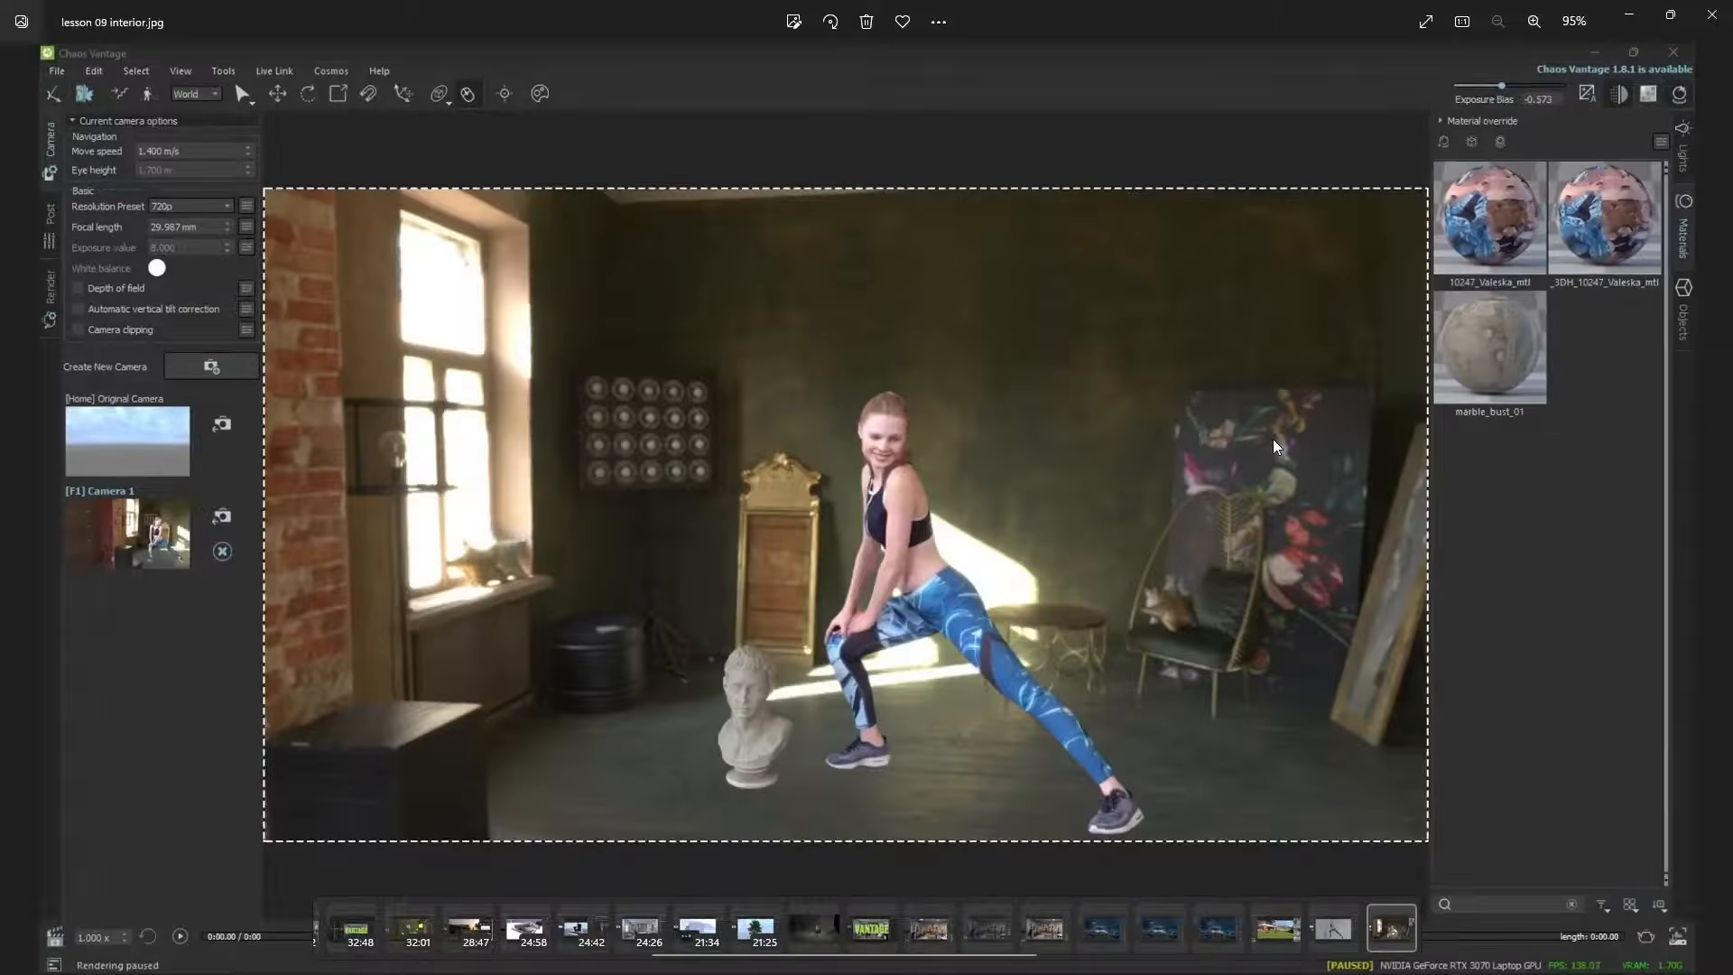
pyautogui.press('Right')
pyautogui.press('Right')
pyautogui.press('Right')
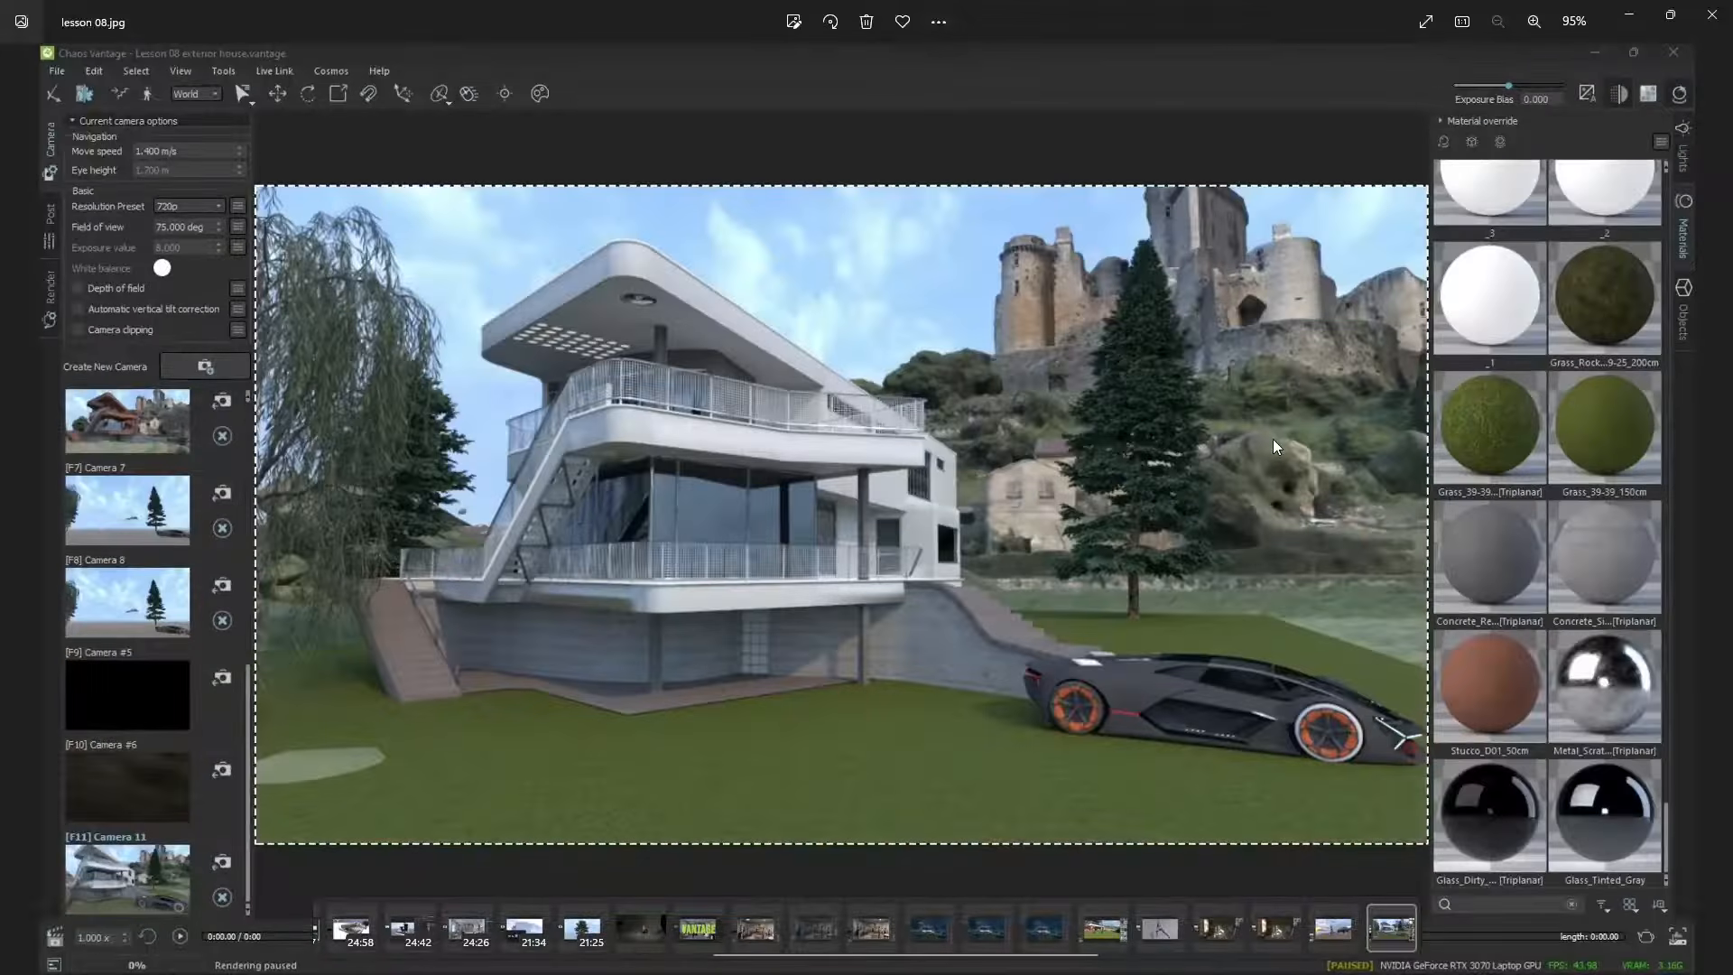
pyautogui.press('Right')
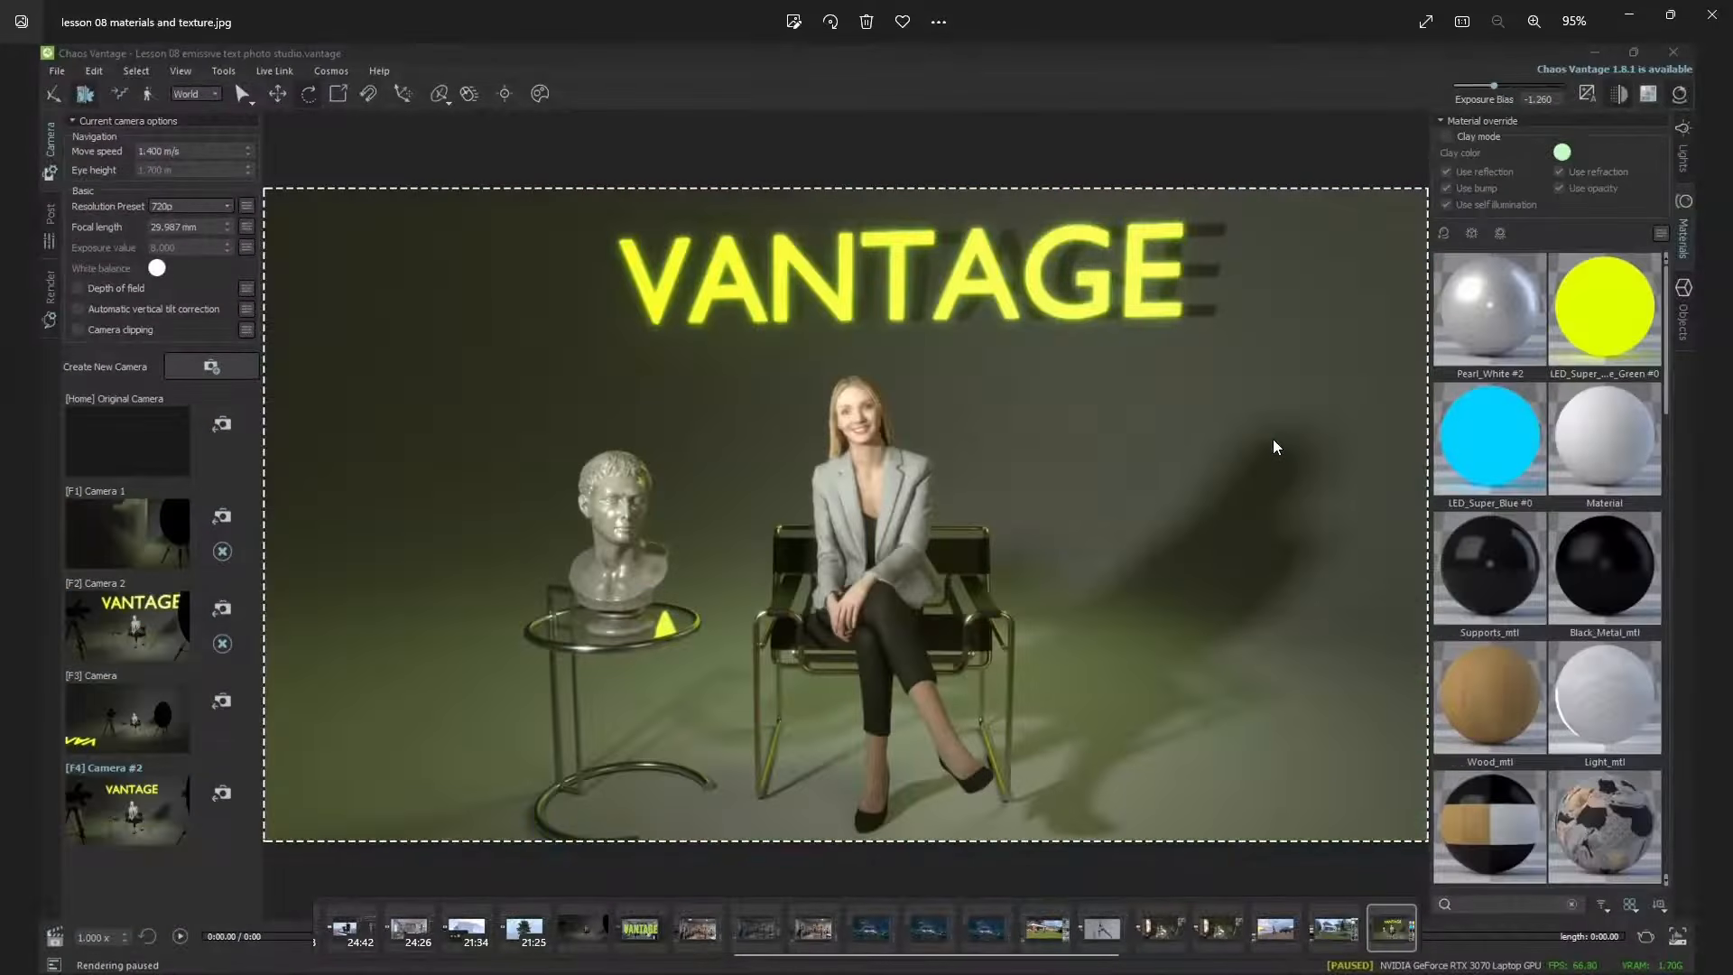
pyautogui.press('Right')
pyautogui.press('Right')
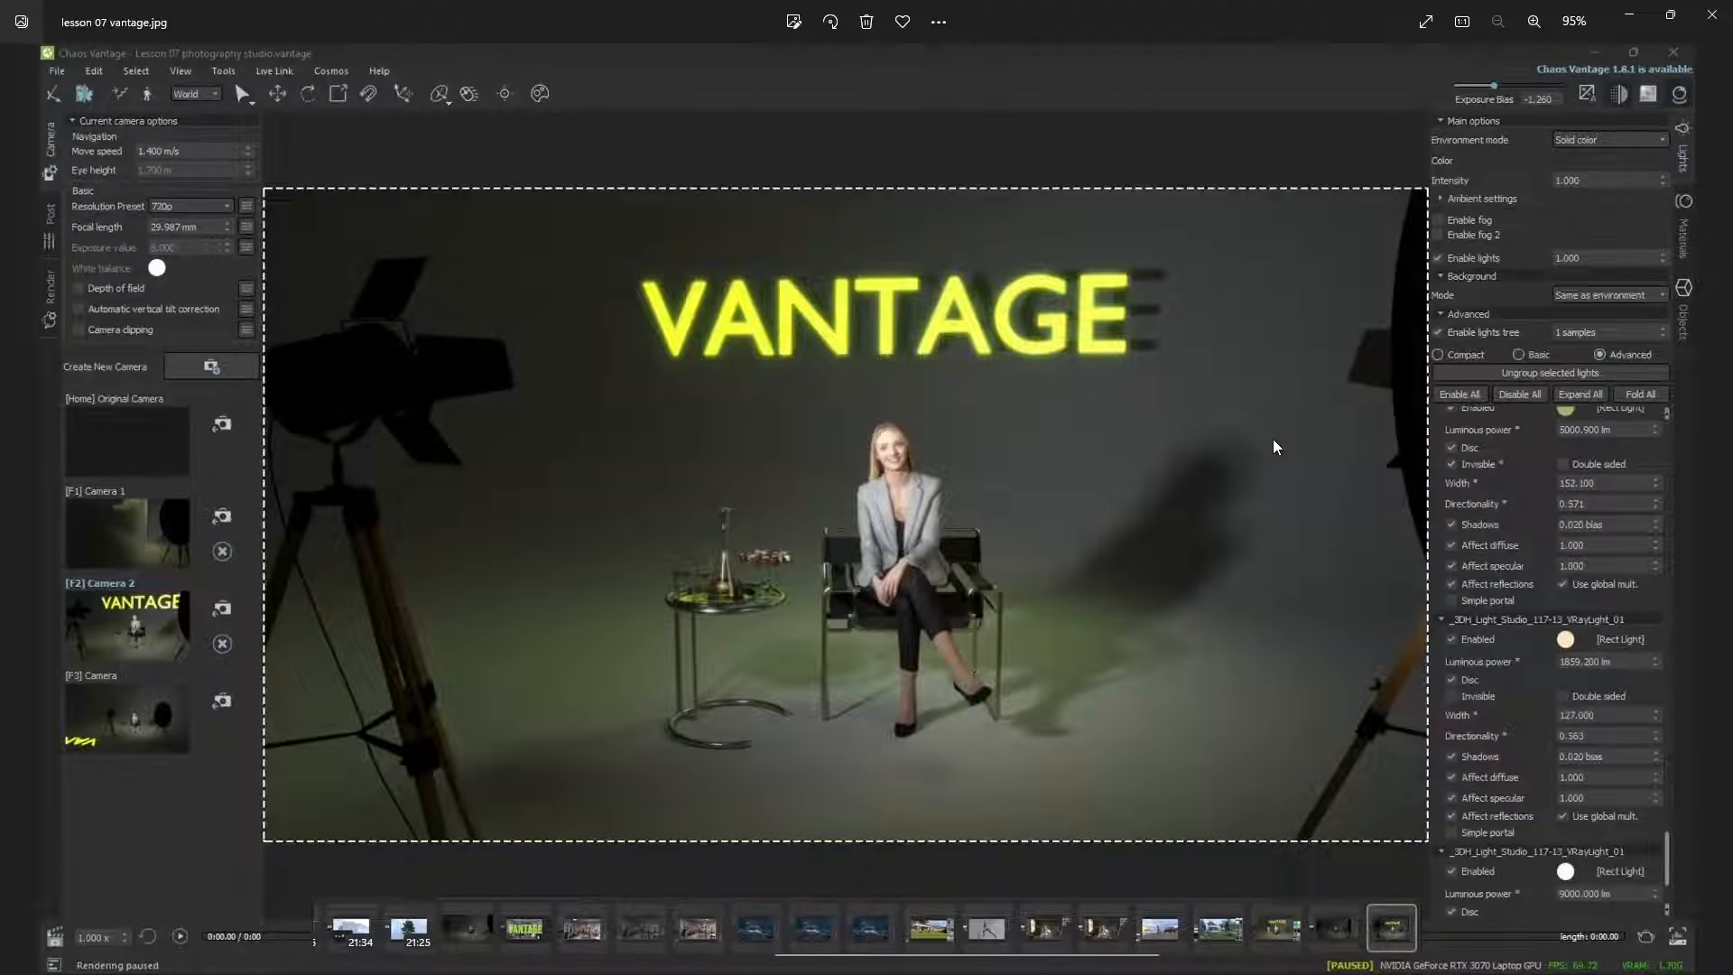
pyautogui.press('Right')
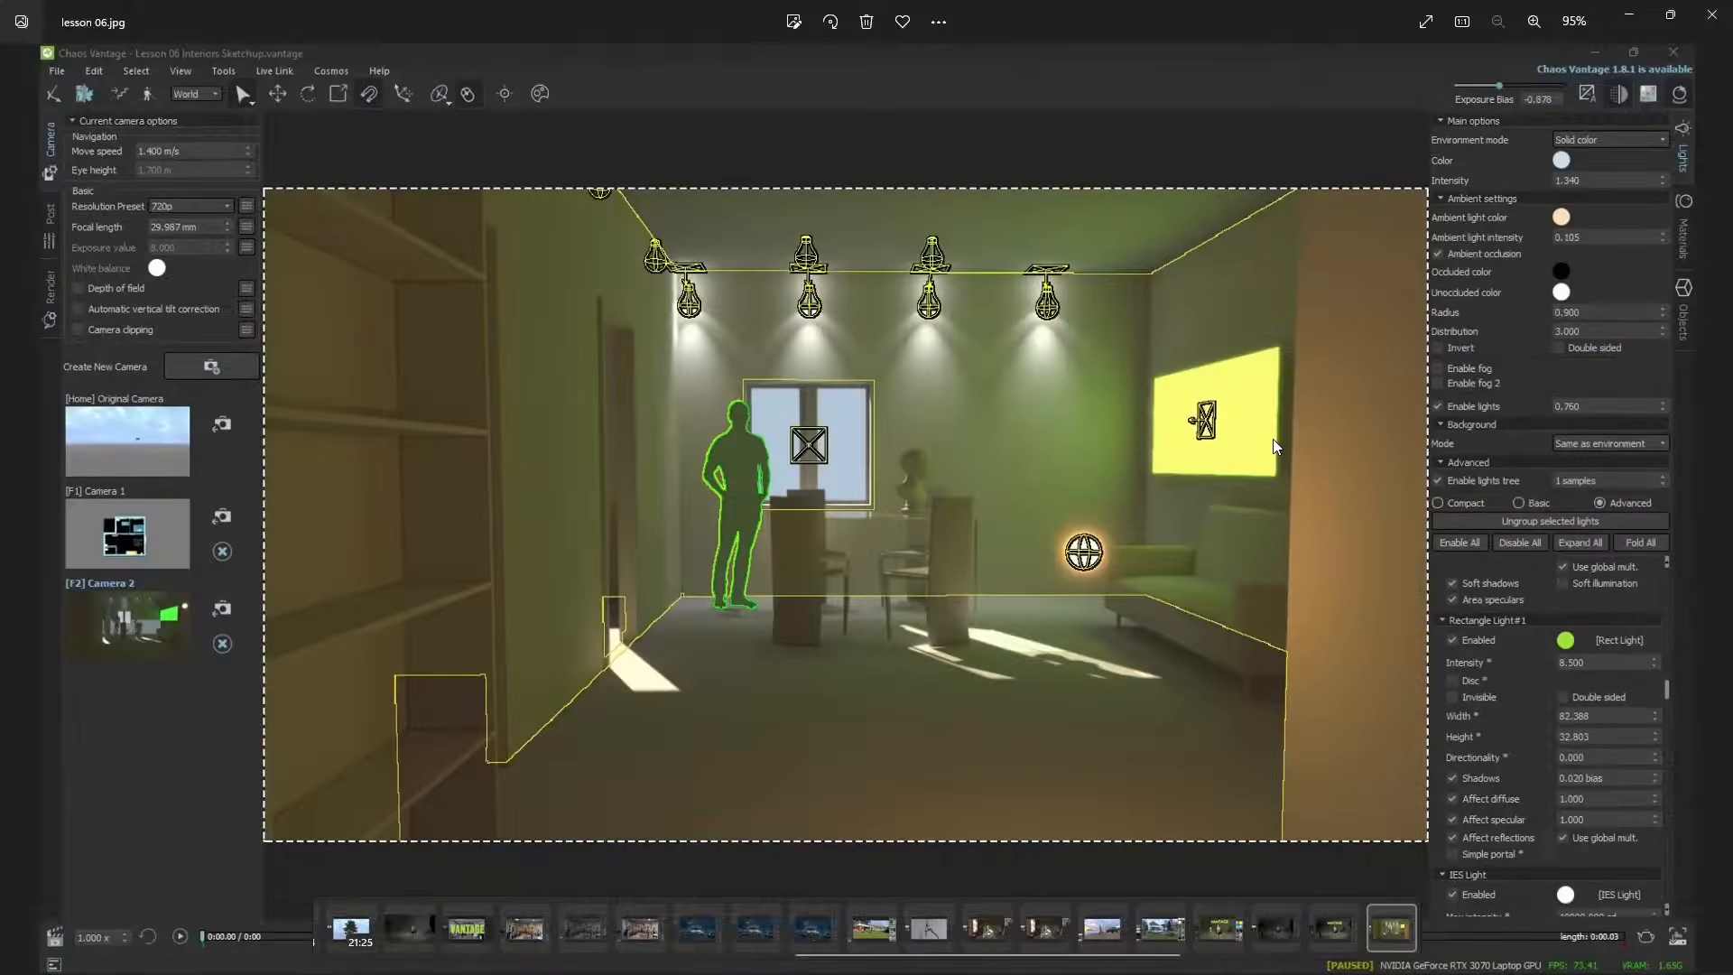
pyautogui.press('Right')
pyautogui.press('Right')
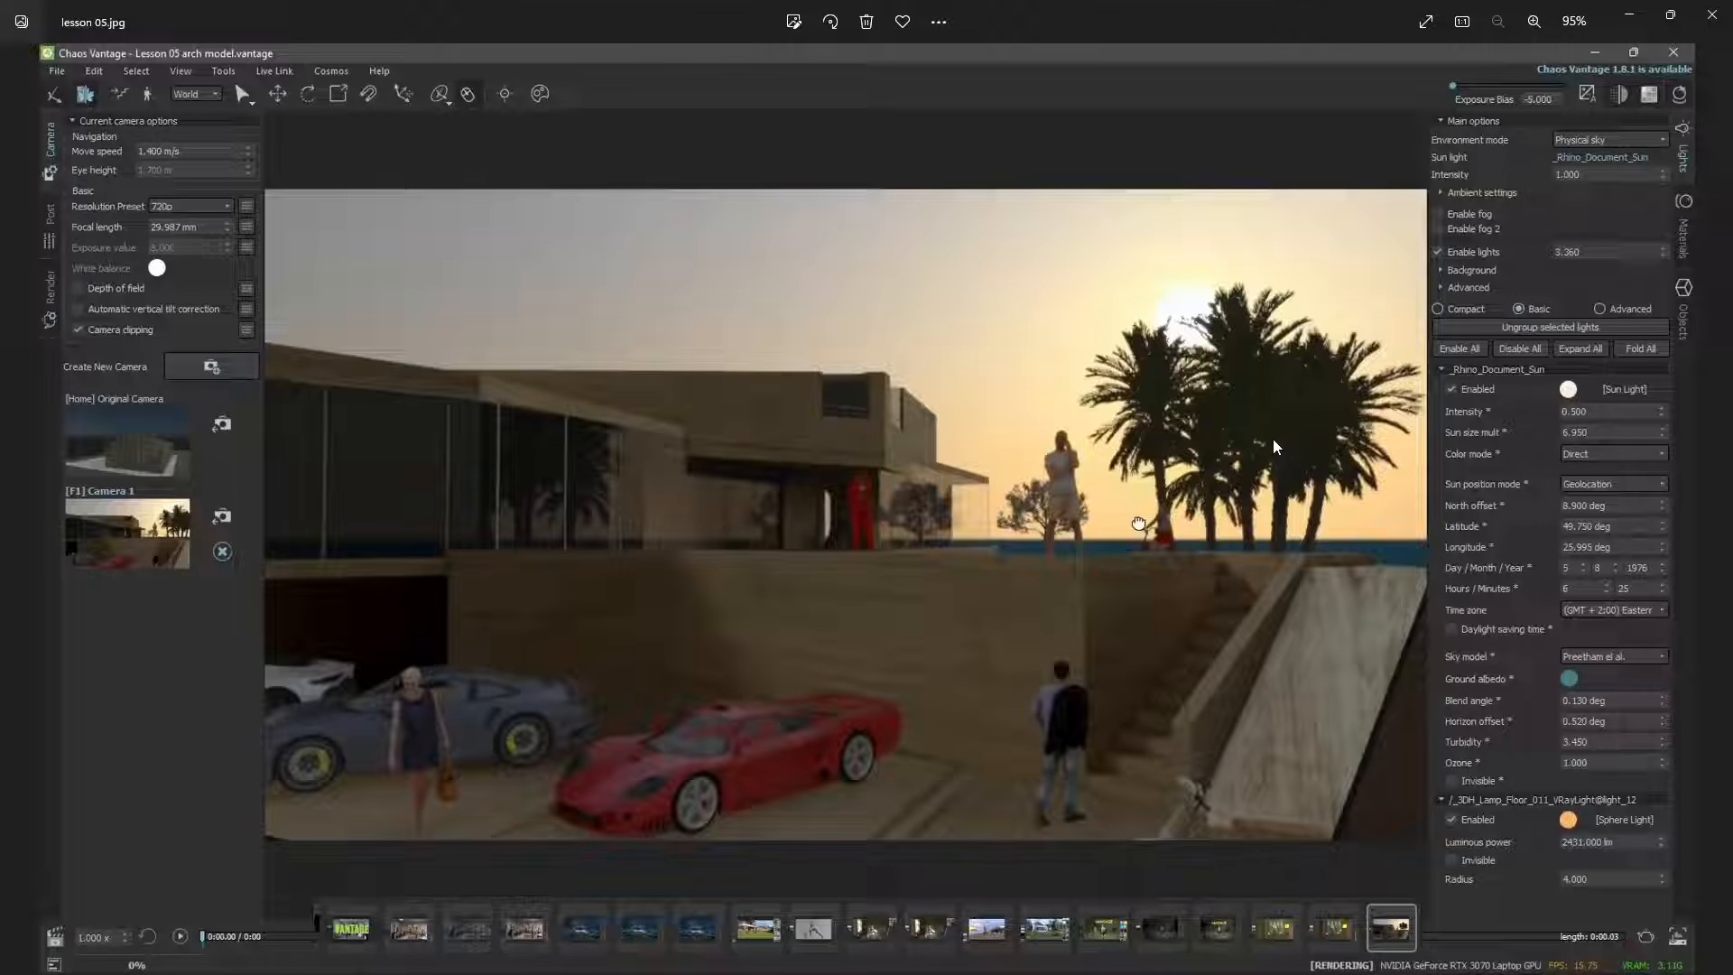
pyautogui.press('Right')
pyautogui.press('Right')
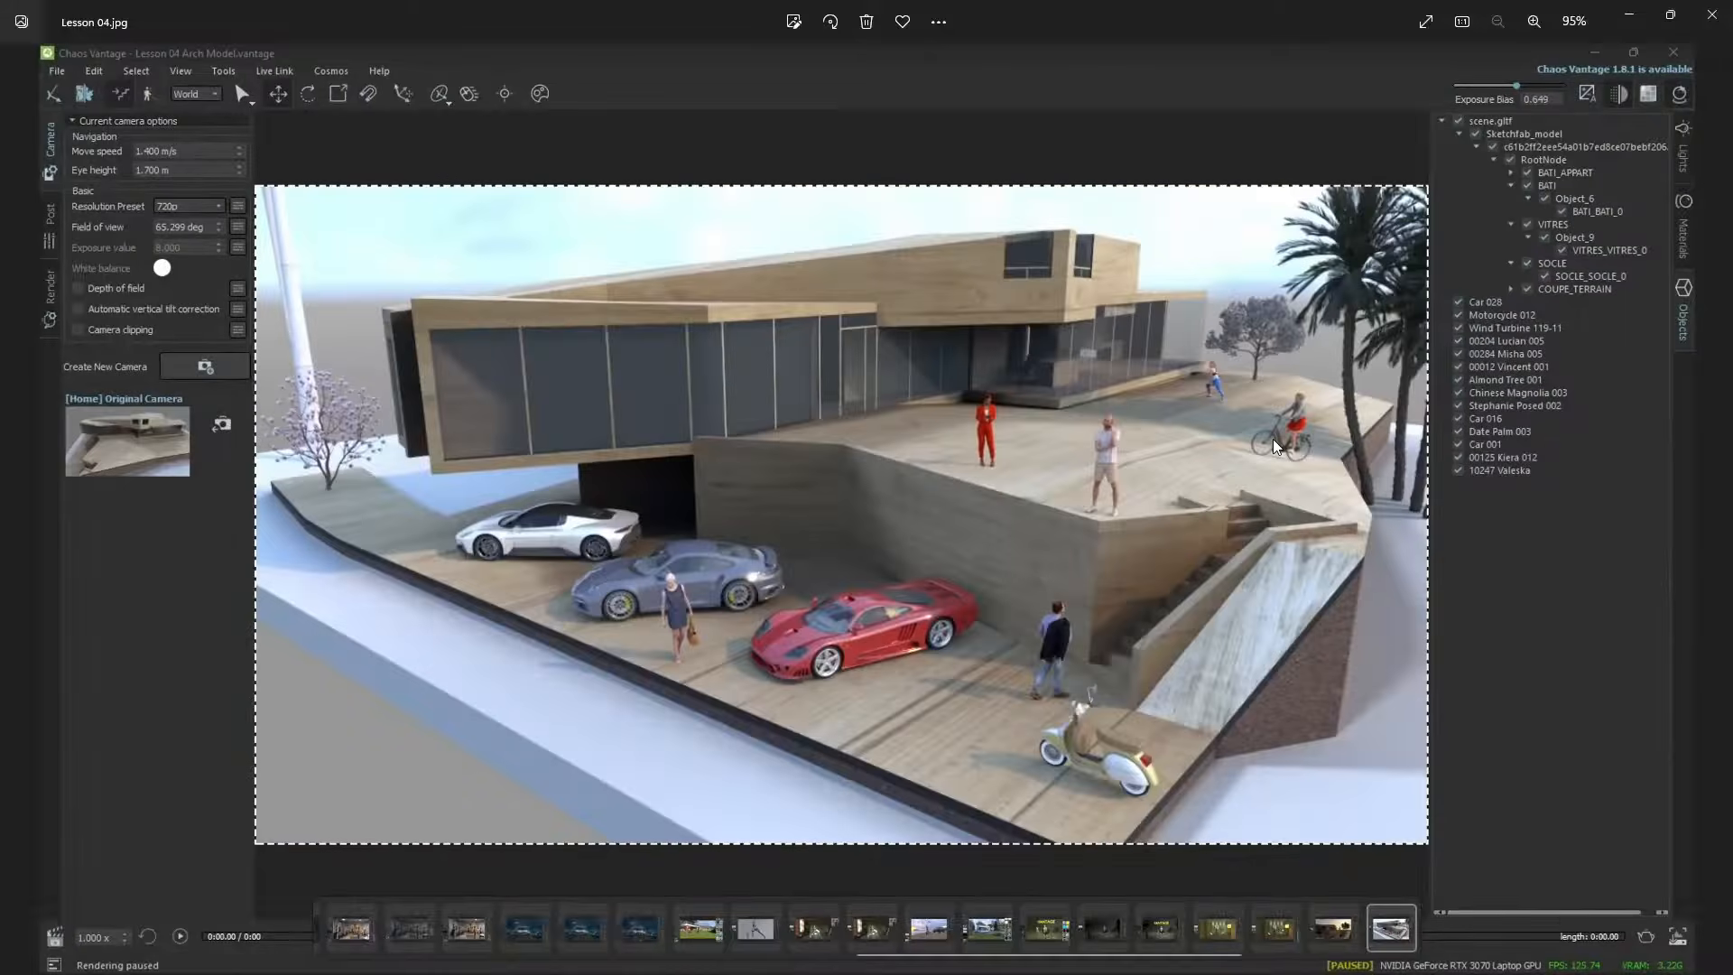
pyautogui.press('Right')
pyautogui.press('Right')
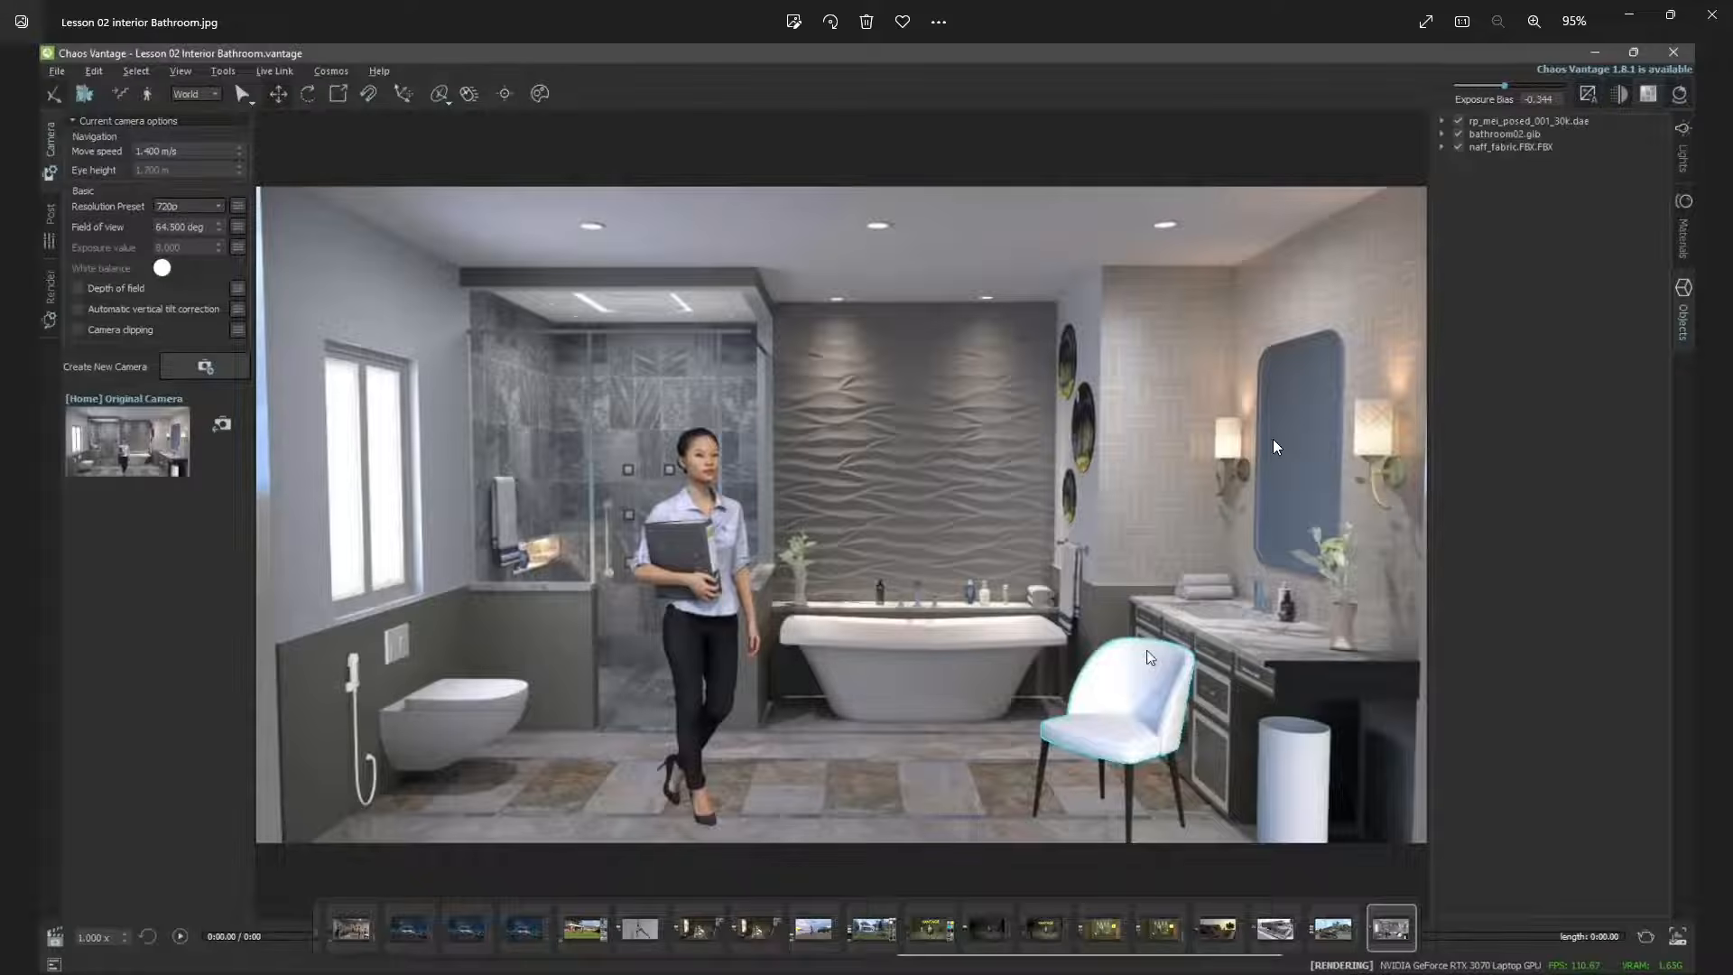
pyautogui.press('Right')
pyautogui.press('Right')
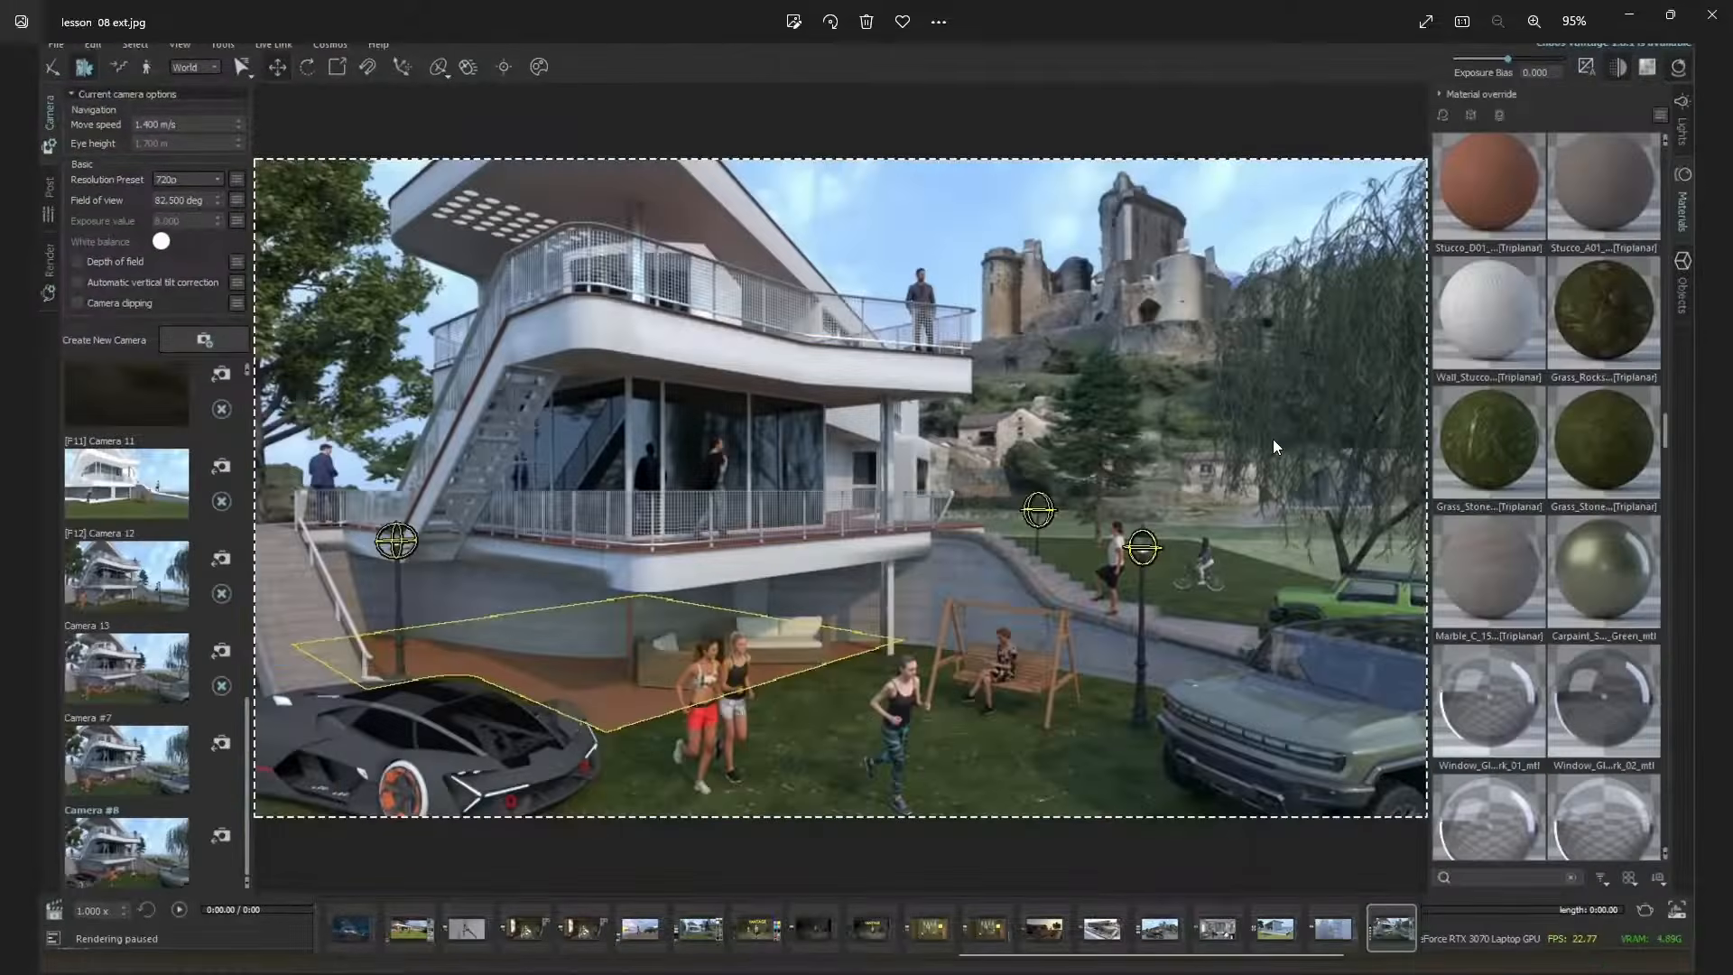
pyautogui.press('Right')
pyautogui.press('Right')
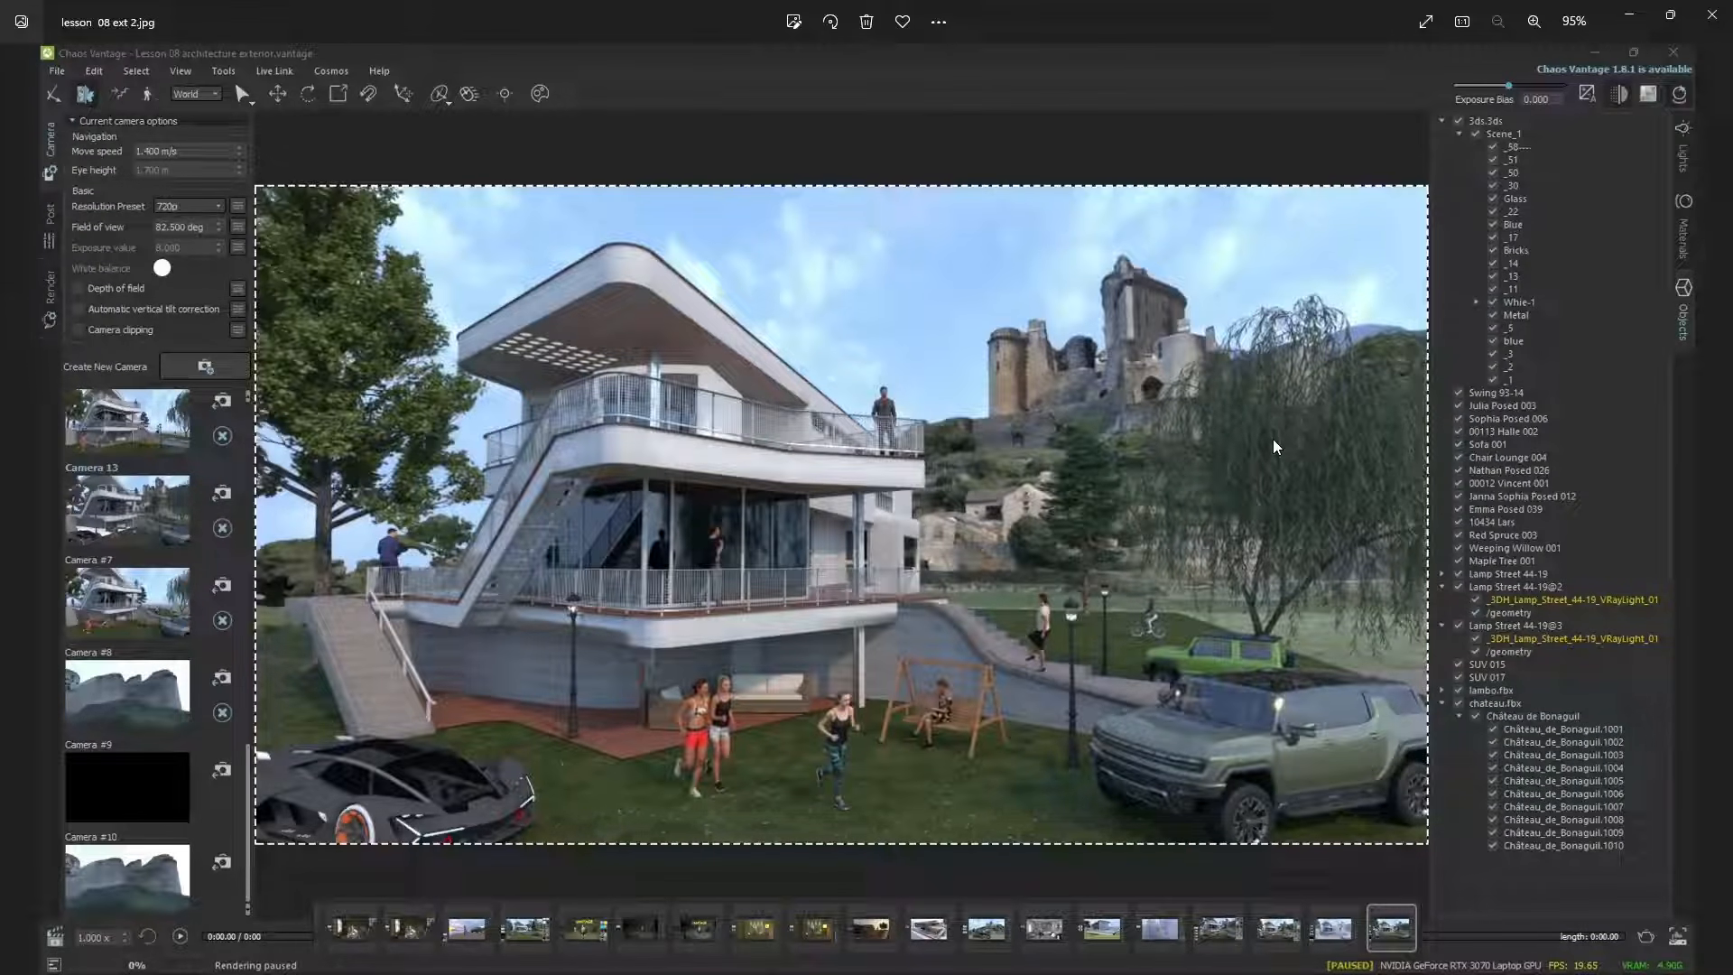
# Look back through the screenshots to lesson 07 vantage.jpg and return to the Lesson 11 Interior scene in Chaos Vantage
pyautogui.press('Left')
pyautogui.press('Left')
pyautogui.press('Left')
pyautogui.press('Left')
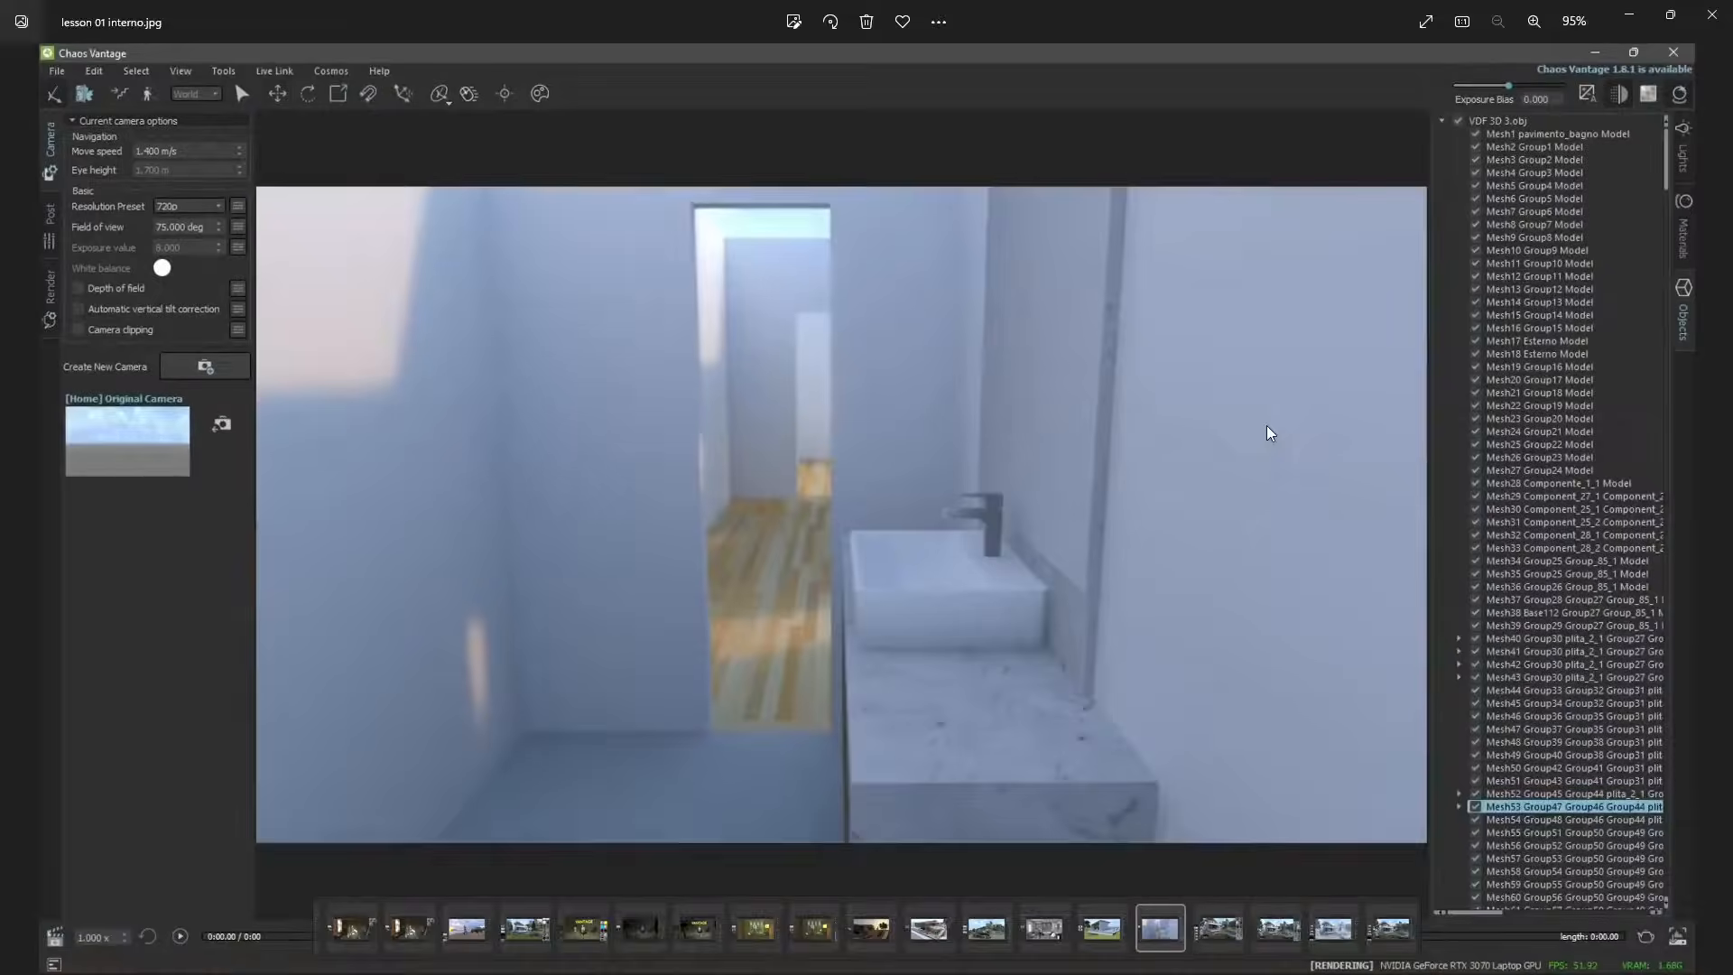
pyautogui.press('Left')
pyautogui.press('Left')
pyautogui.press('Left')
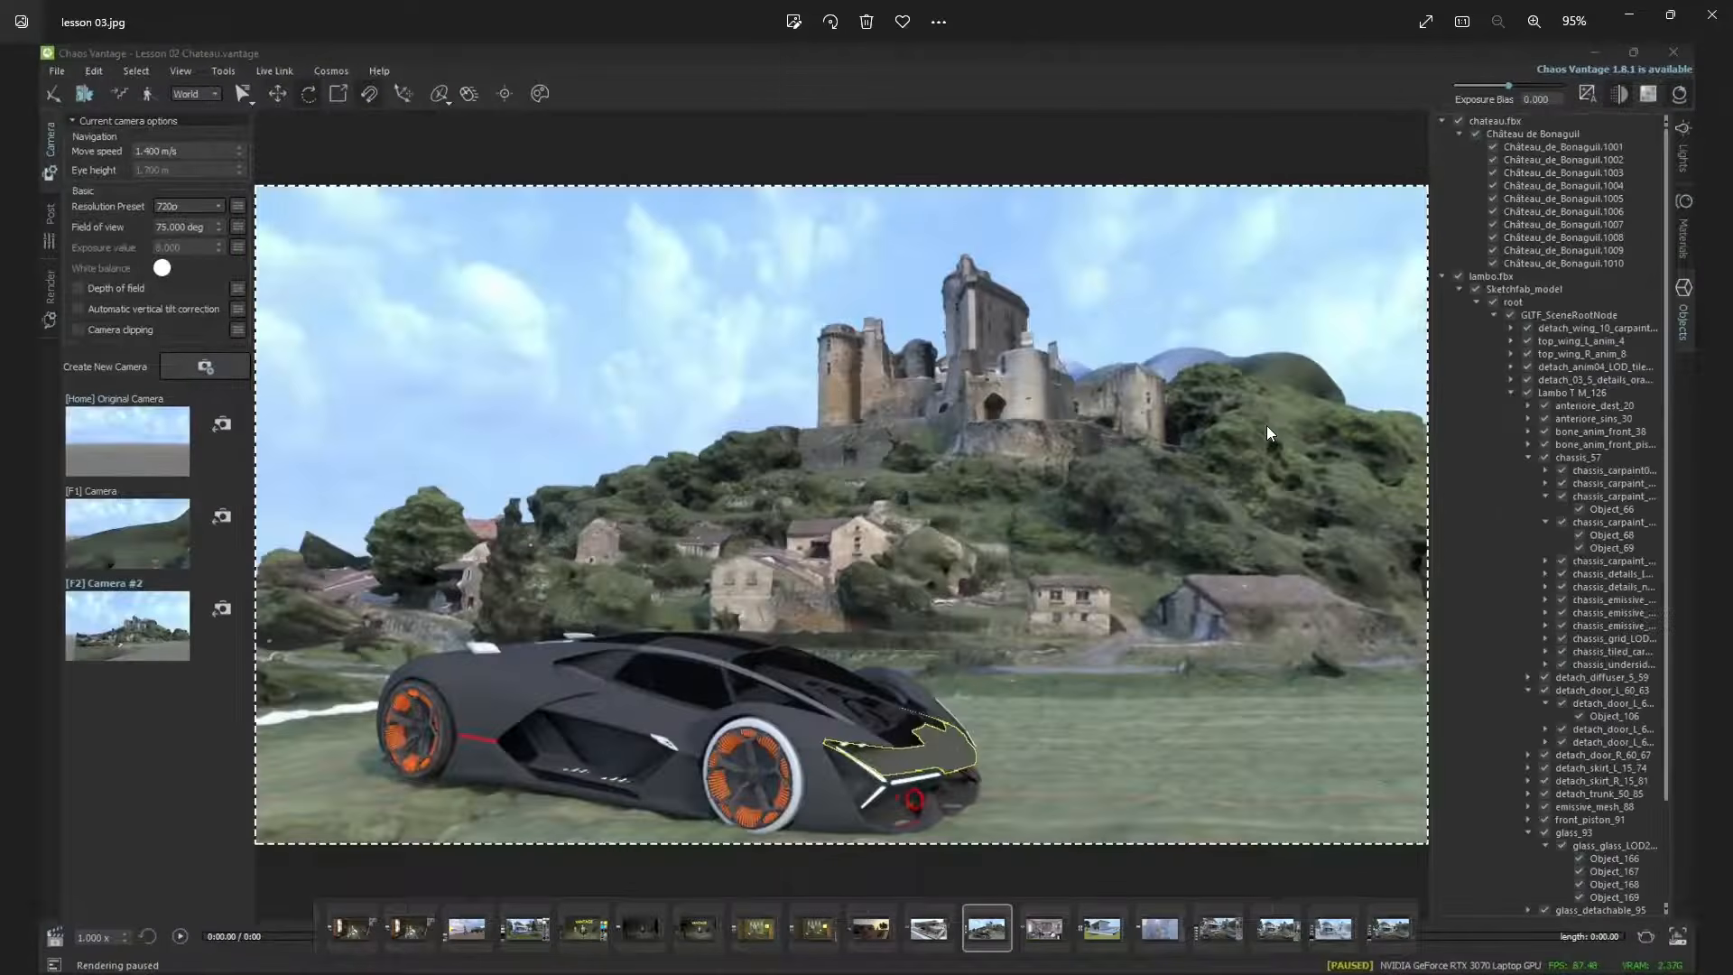
pyautogui.press('Left')
pyautogui.press('Left')
pyautogui.press('Left')
pyautogui.press('Left')
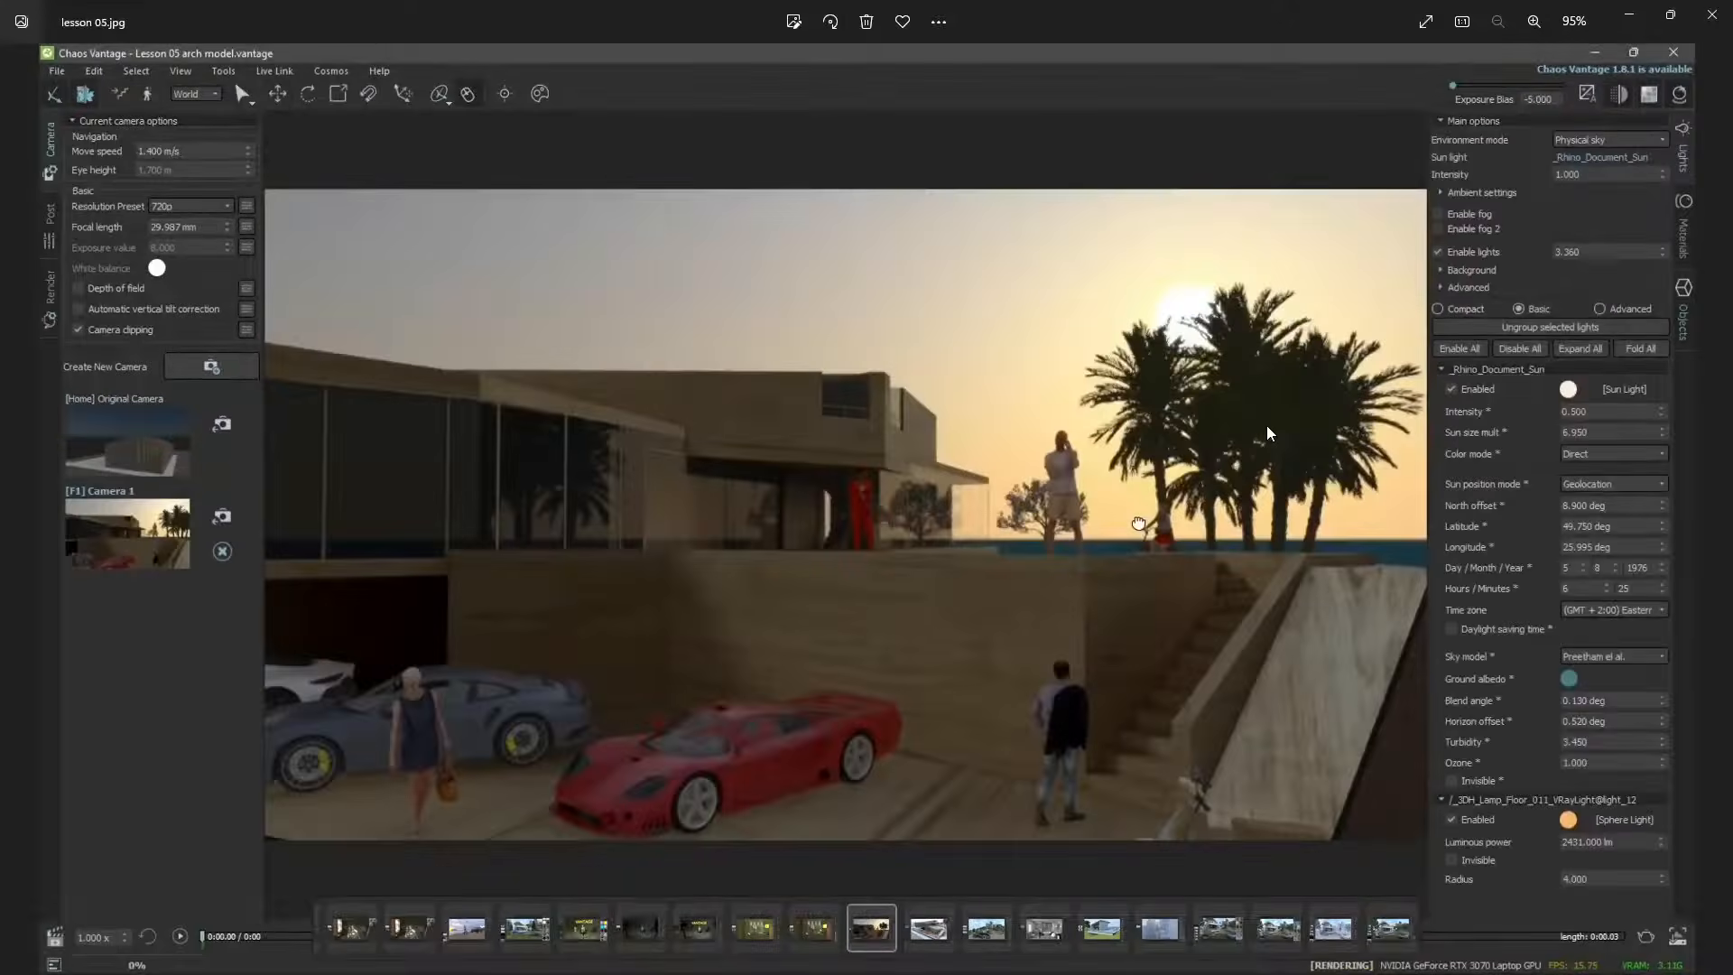
pyautogui.press('Left')
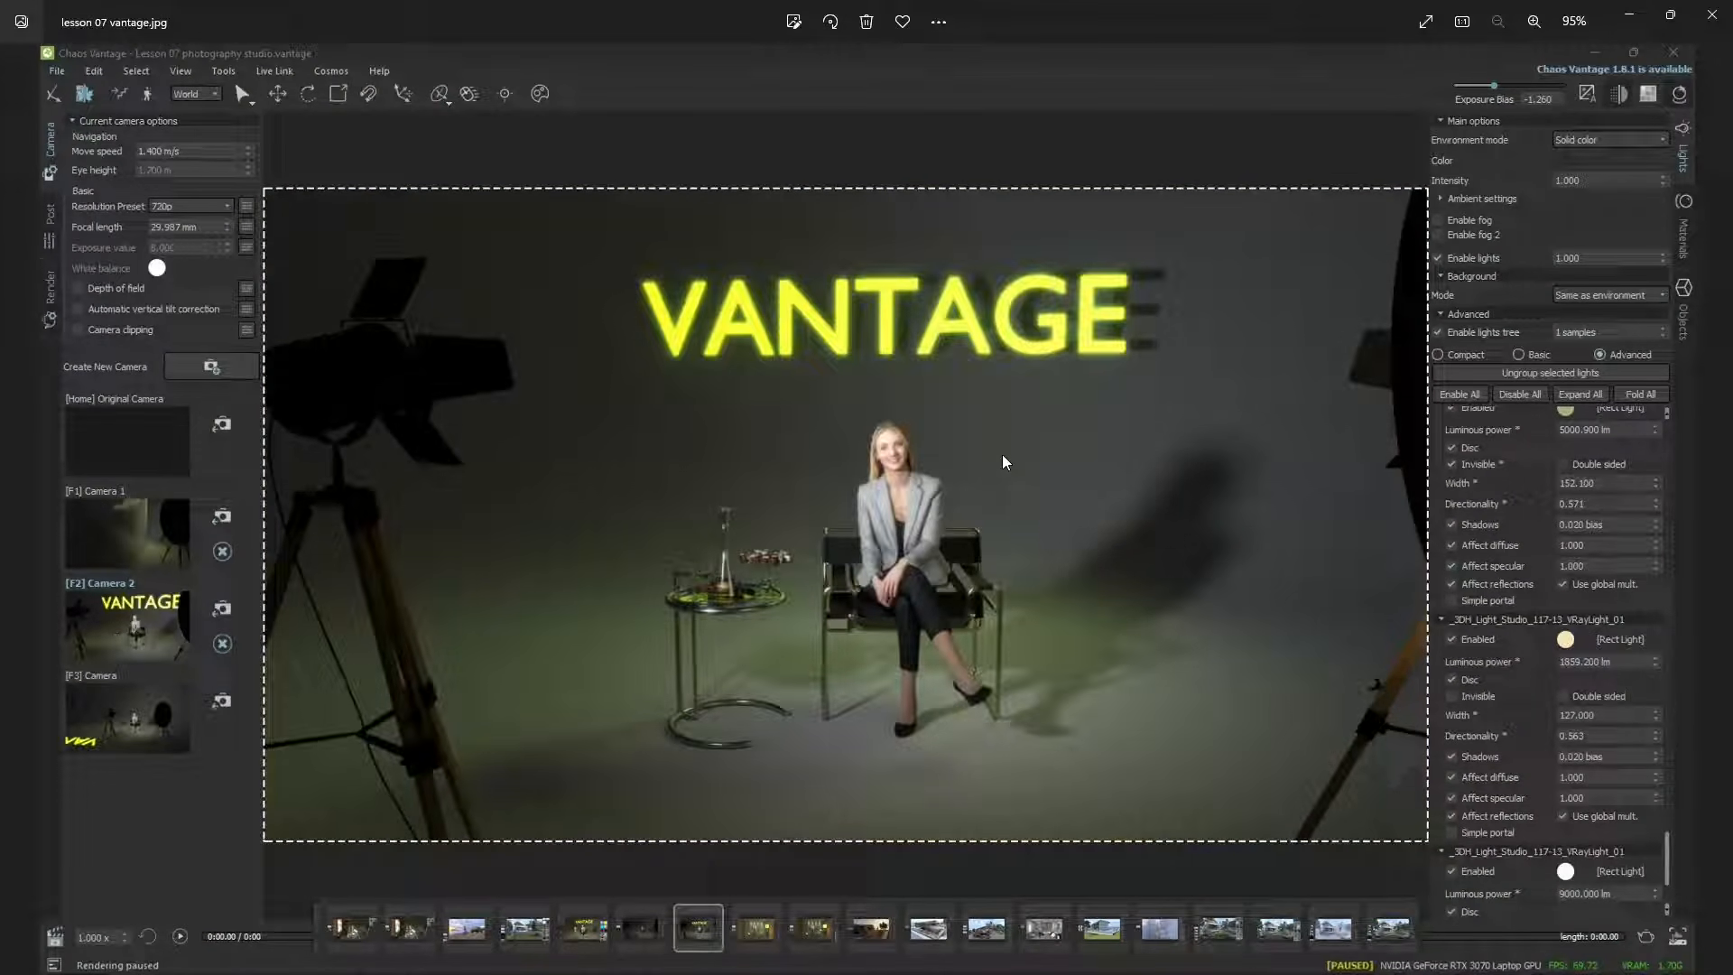
pyautogui.click(1712, 19)
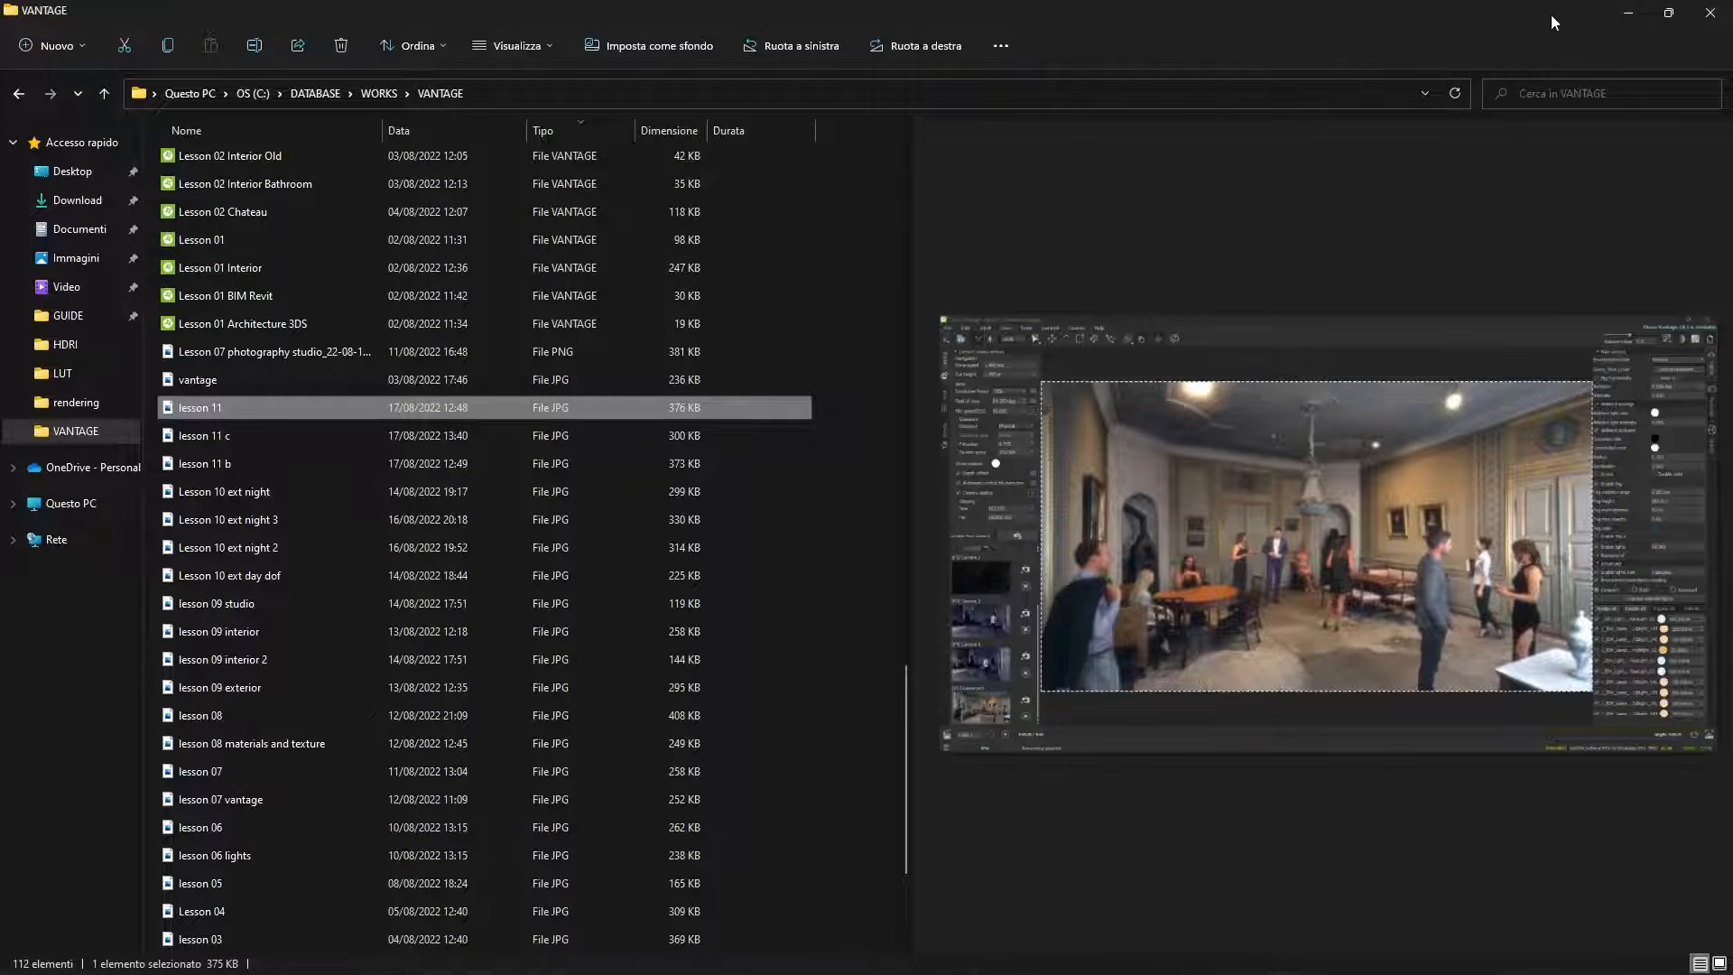
pyautogui.click(1623, 14)
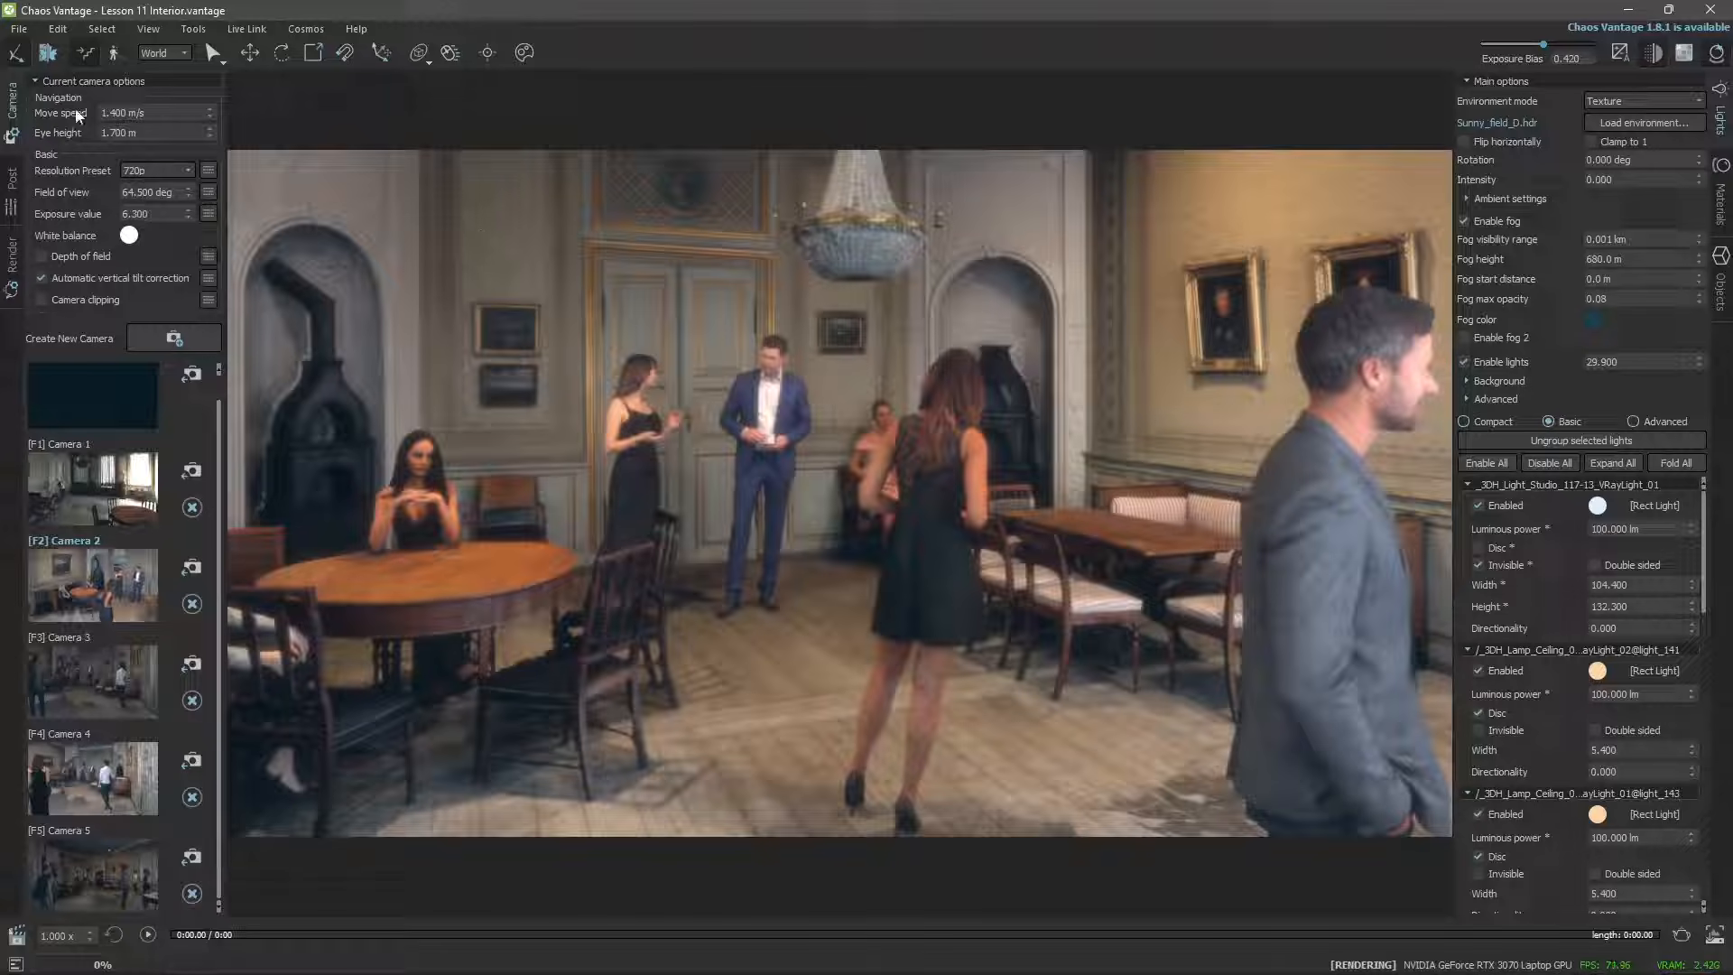
# Save the interior scene as a new Vantage file named "Lesson 12 - animation" in the VANTAGE folder
pyautogui.click(18, 28)
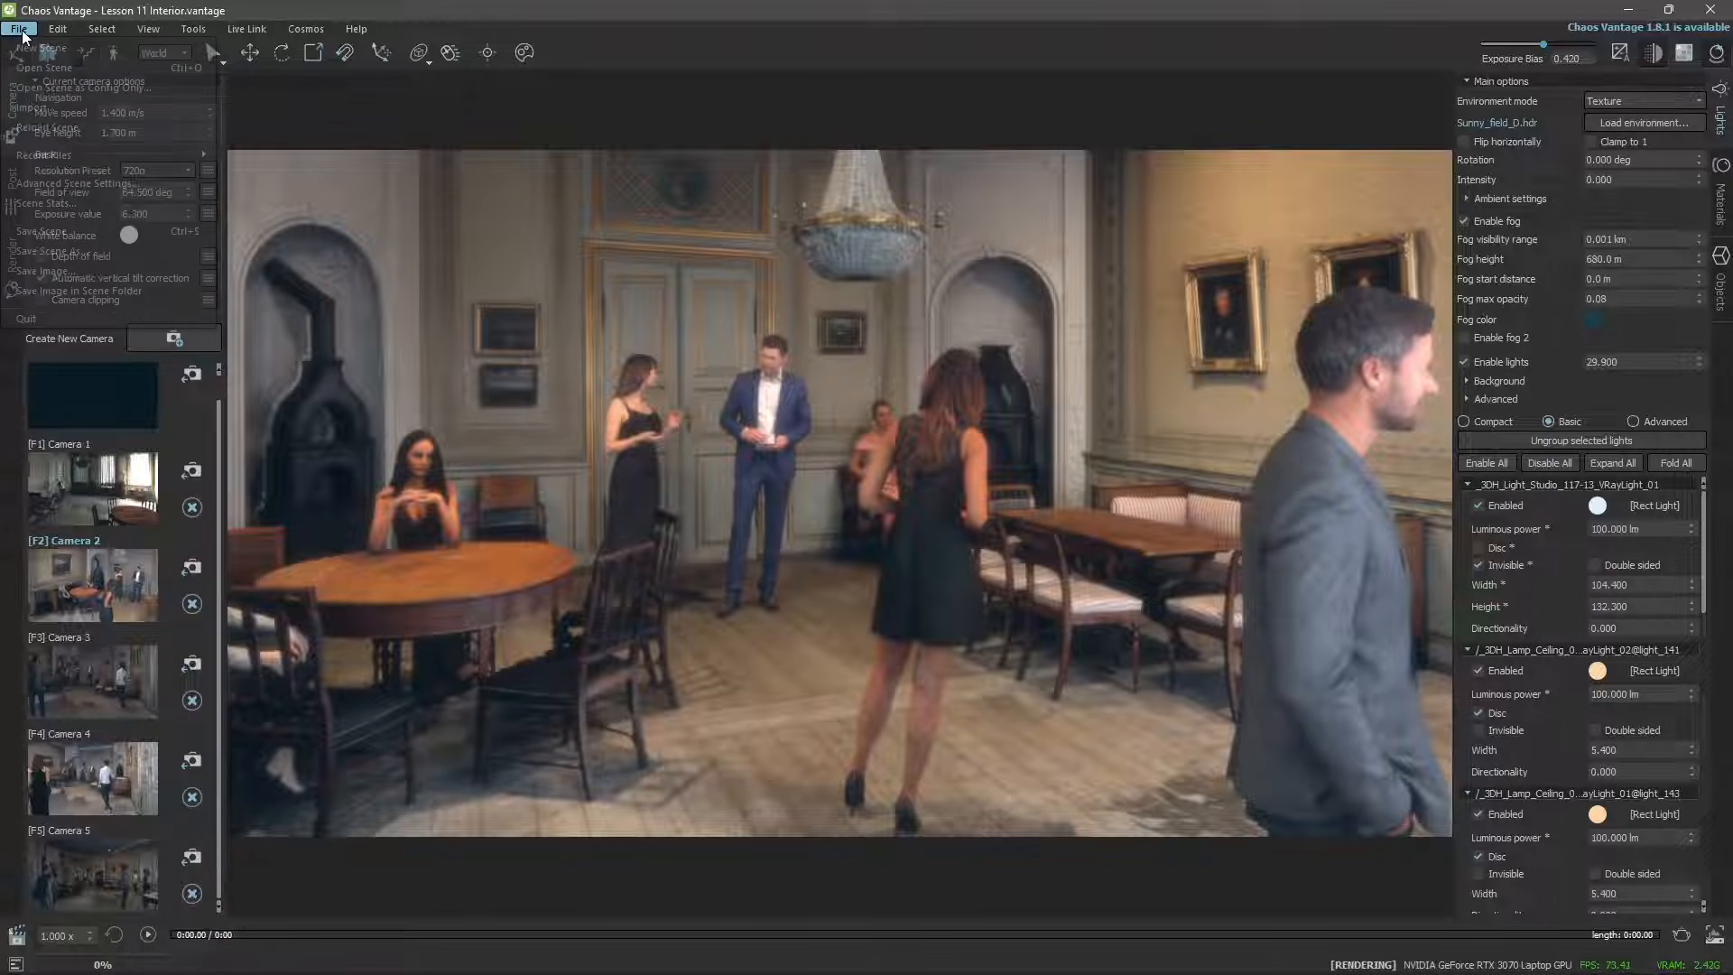
pyautogui.click(86, 249)
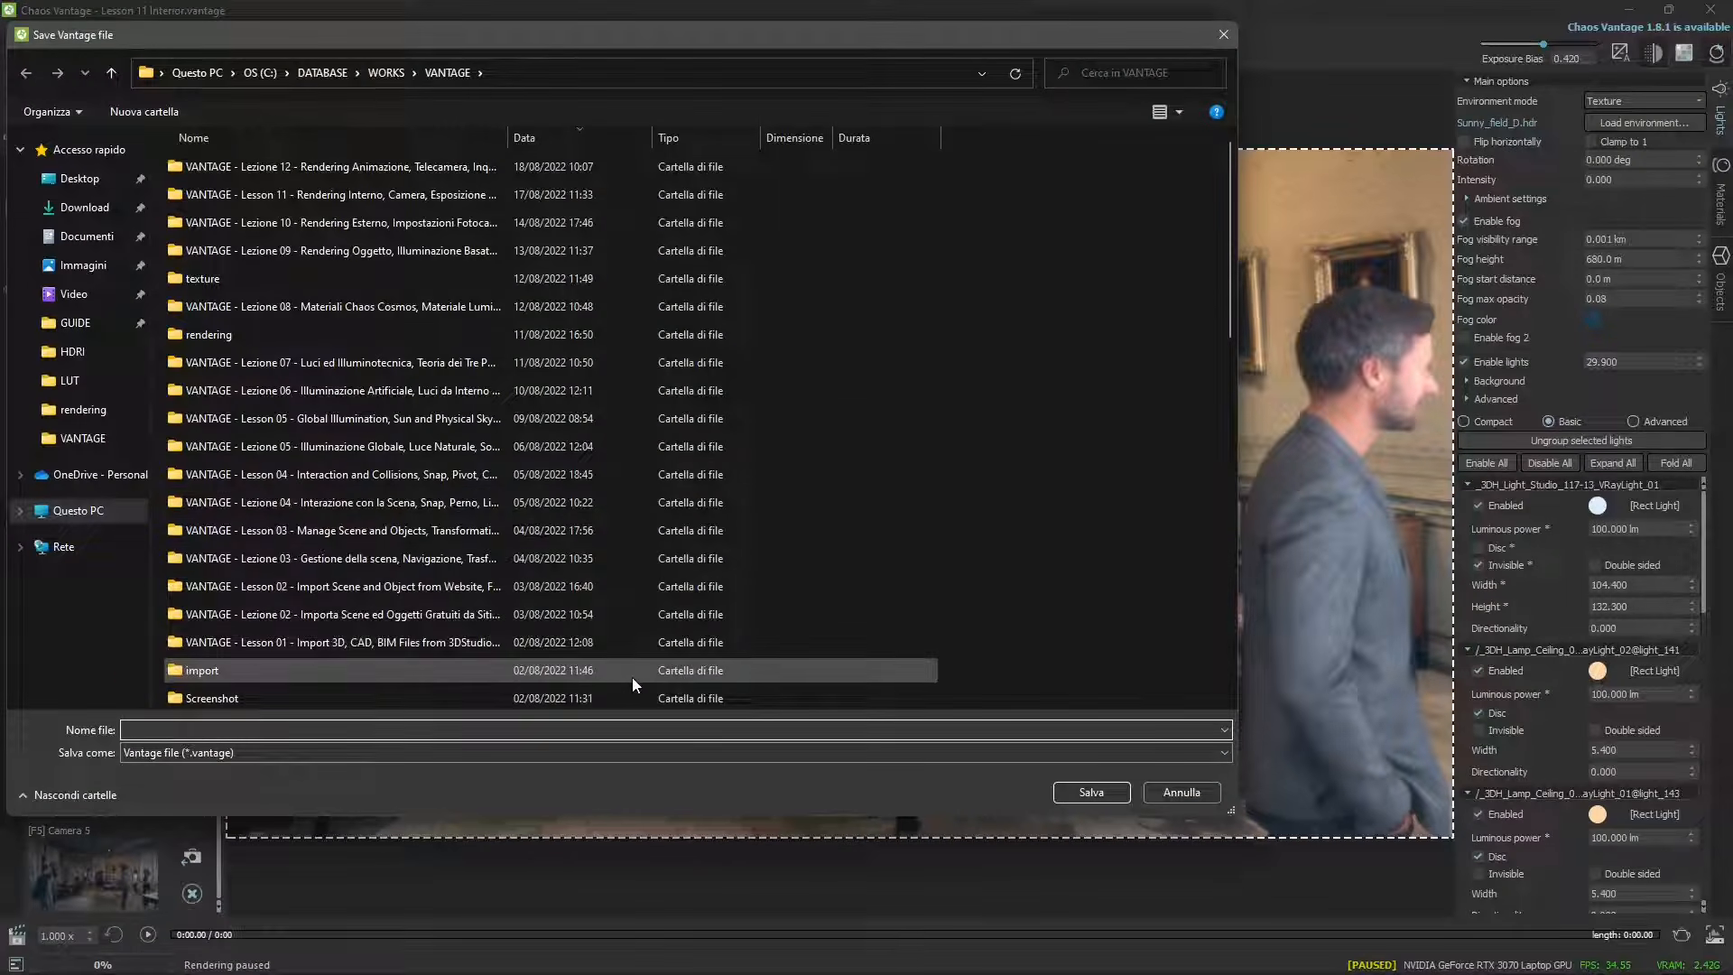
pyautogui.write('Lesson 12 - ')
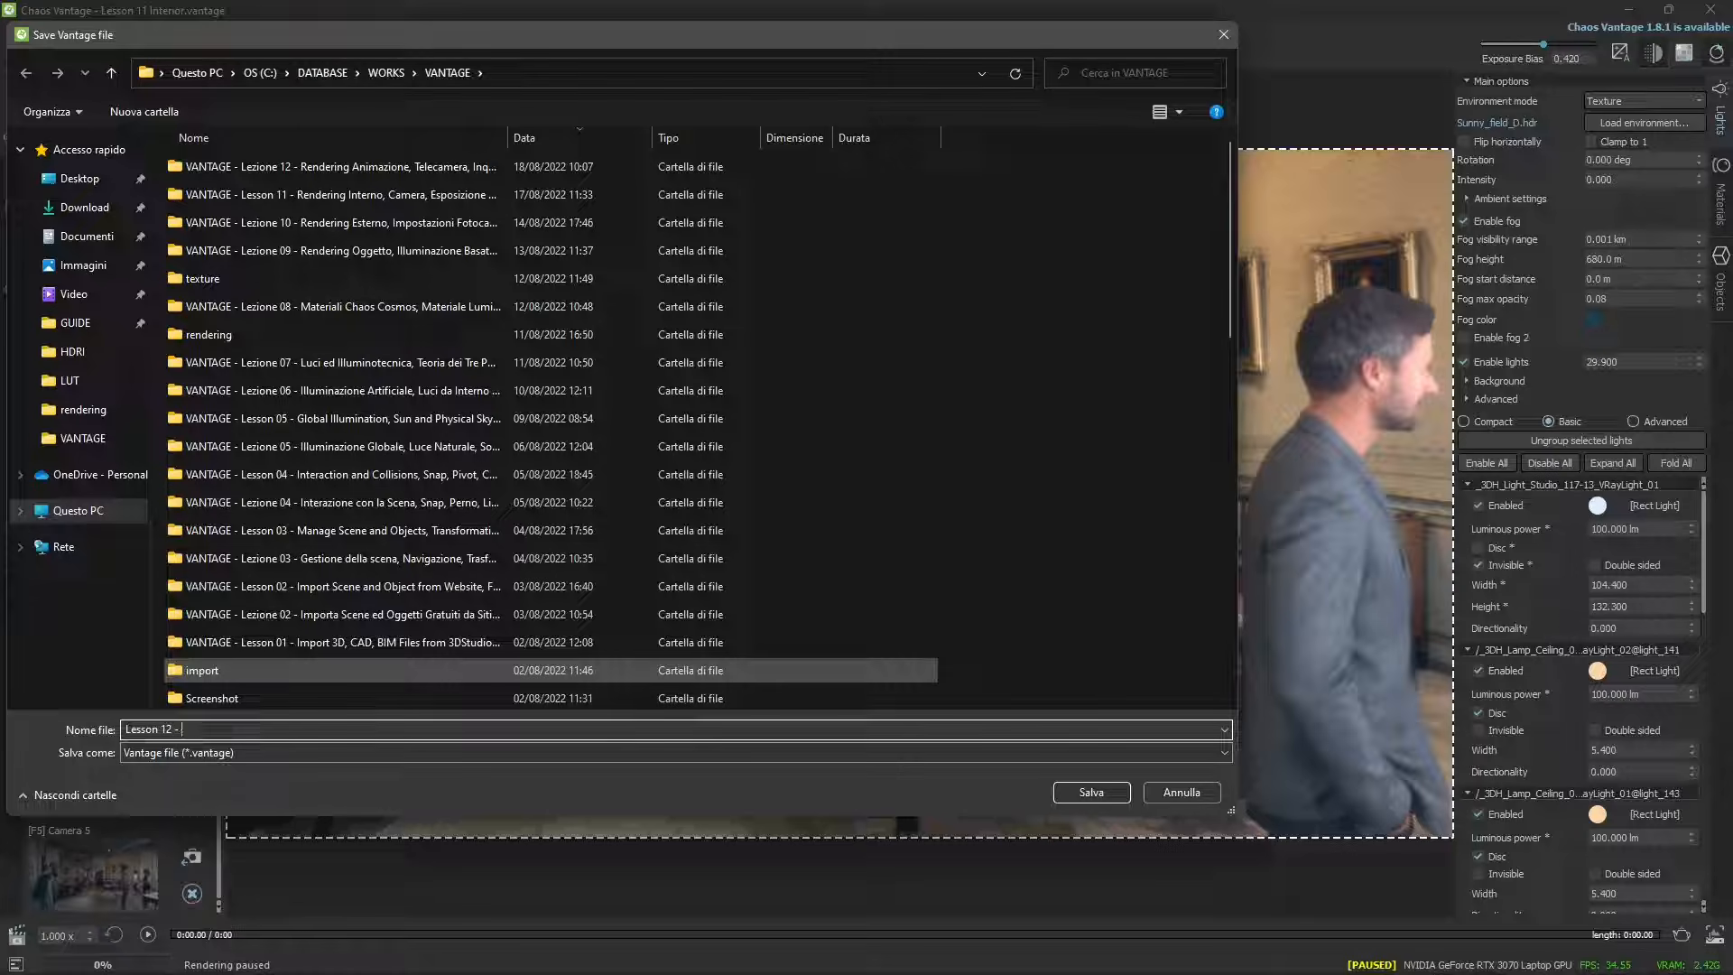
pyautogui.write('animation')
pyautogui.press('Return')
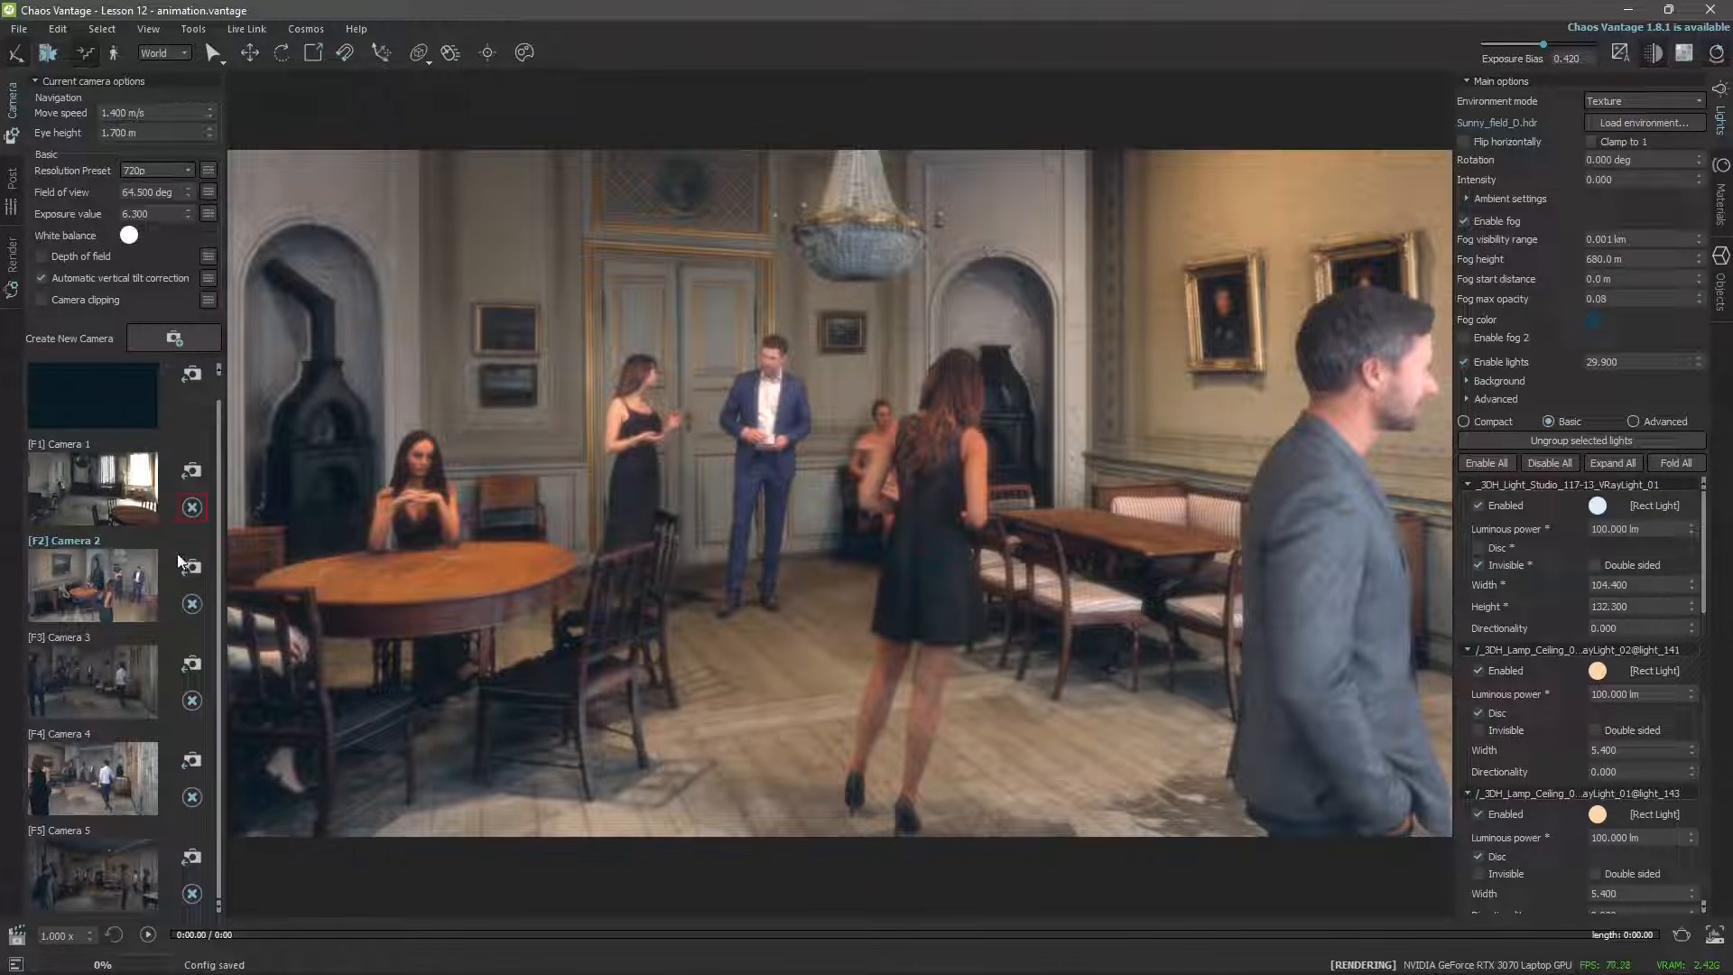
# Delete the five saved cameras, Camera 1 to Camera 5, and switch the view to the Original Camera
pyautogui.click(195, 604)
pyautogui.click(194, 534)
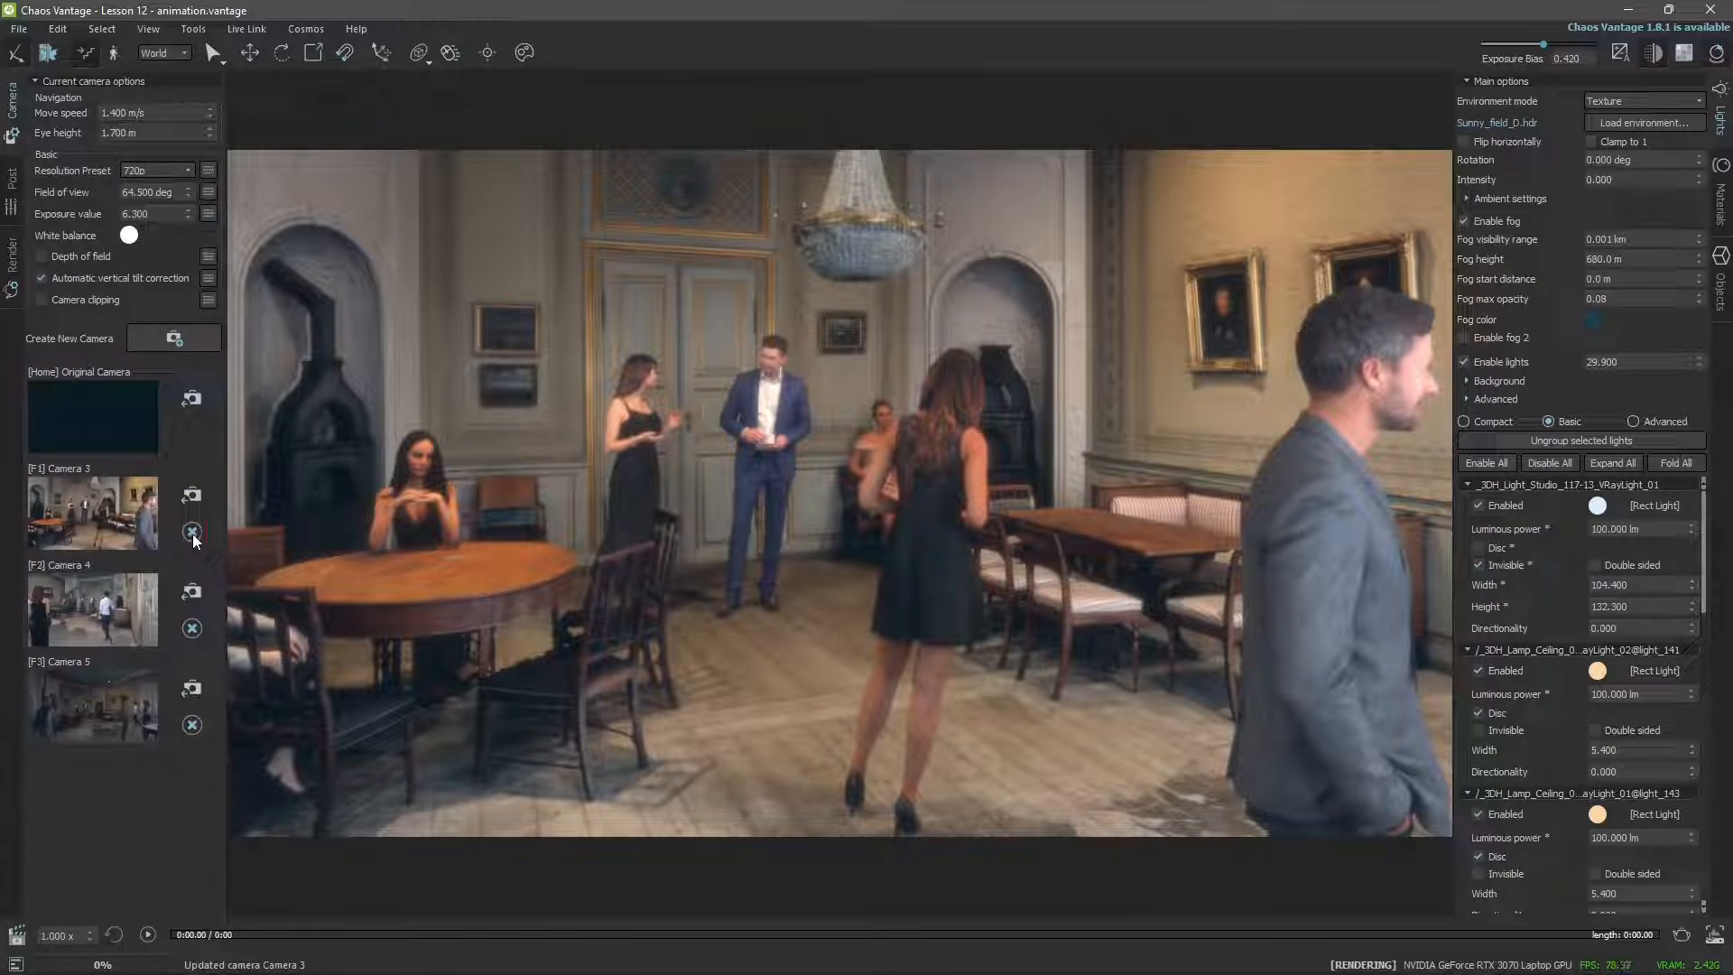
pyautogui.click(193, 535)
pyautogui.click(193, 534)
pyautogui.click(193, 534)
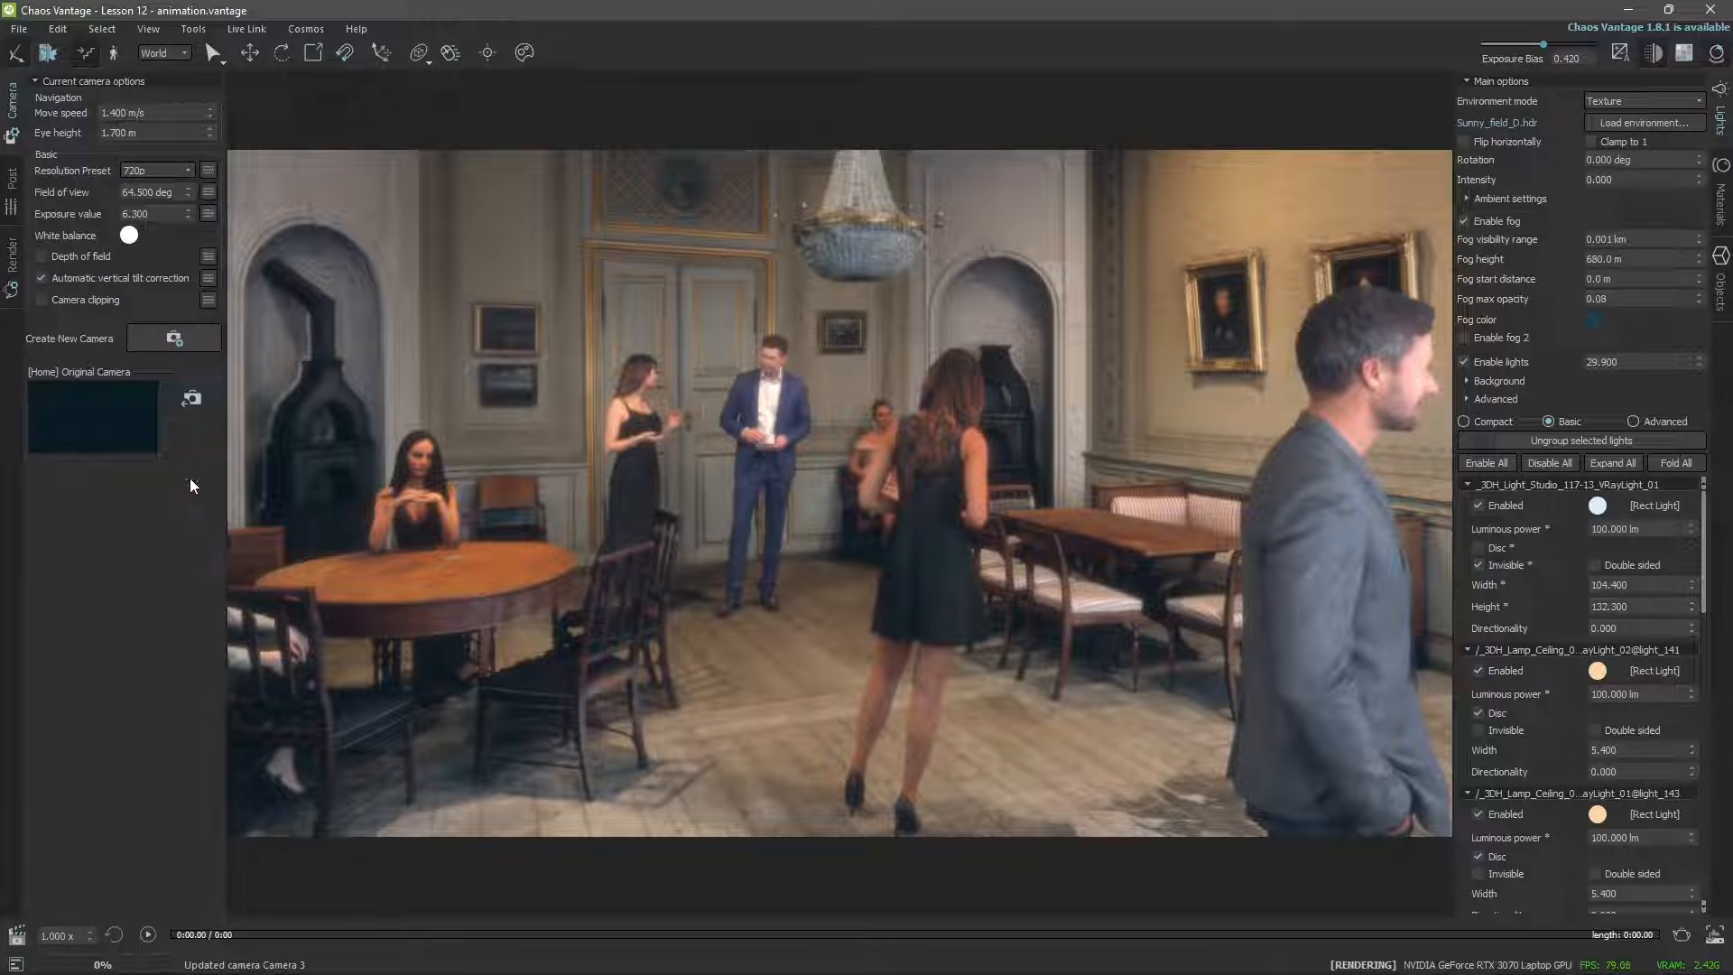
pyautogui.click(81, 371)
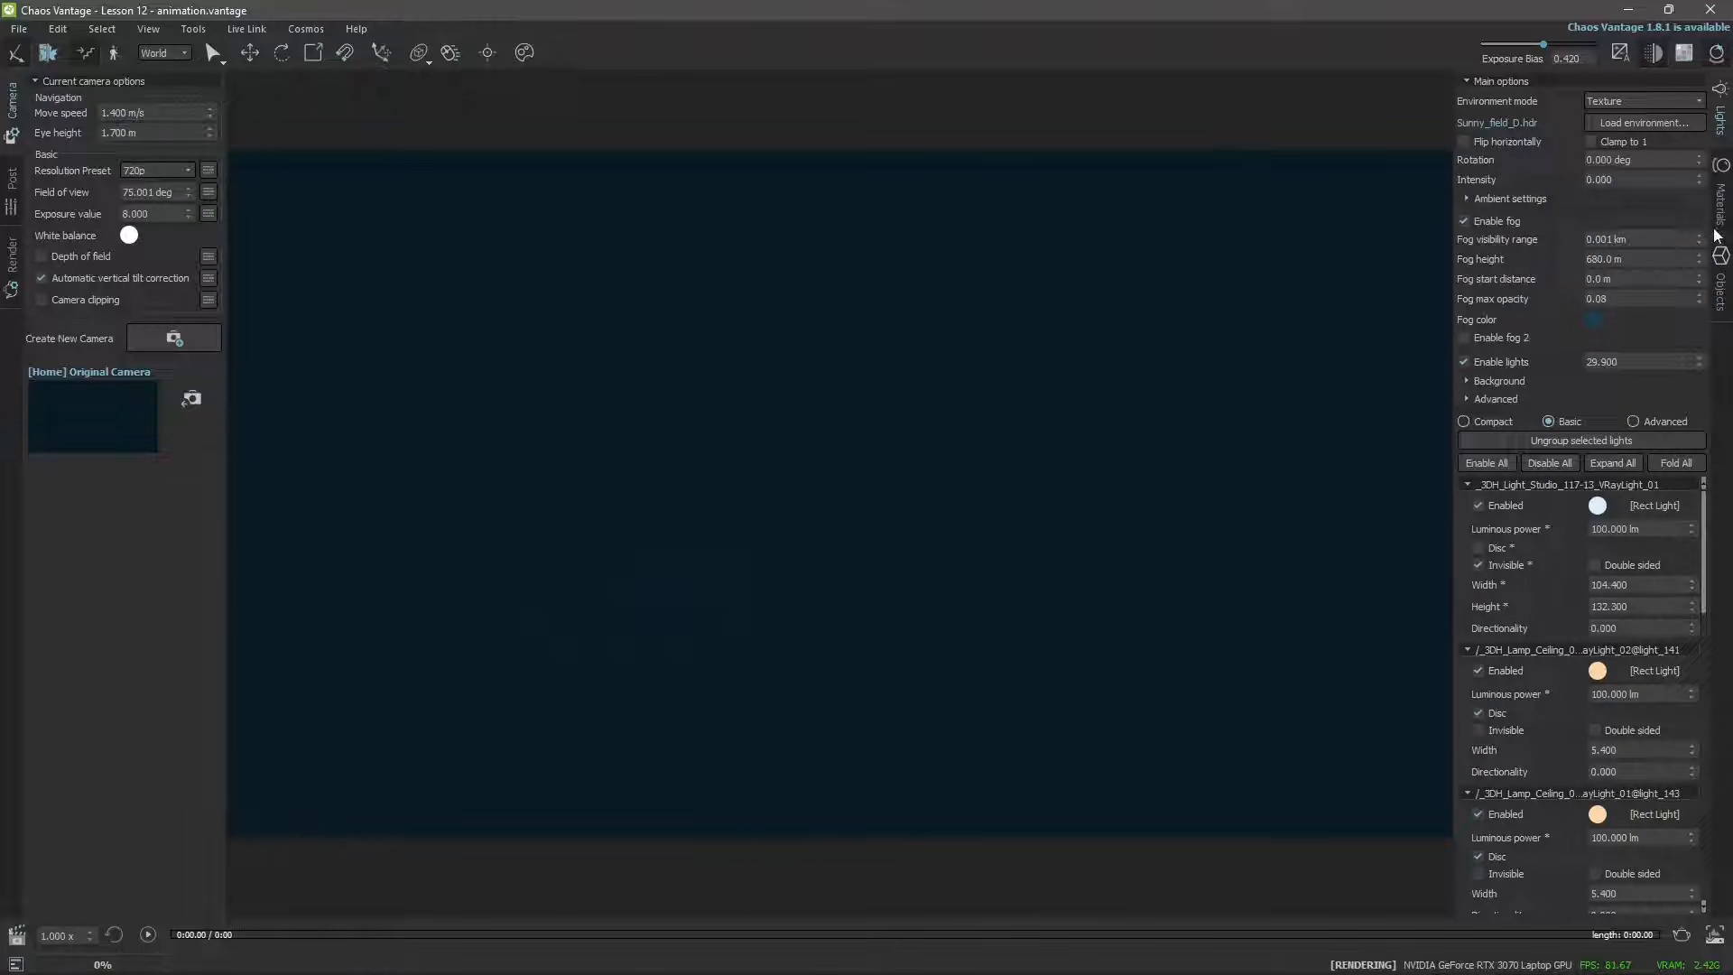
# Select the posed male figure numbered 026 among the scene objects and frame the view on it
pyautogui.click(1721, 262)
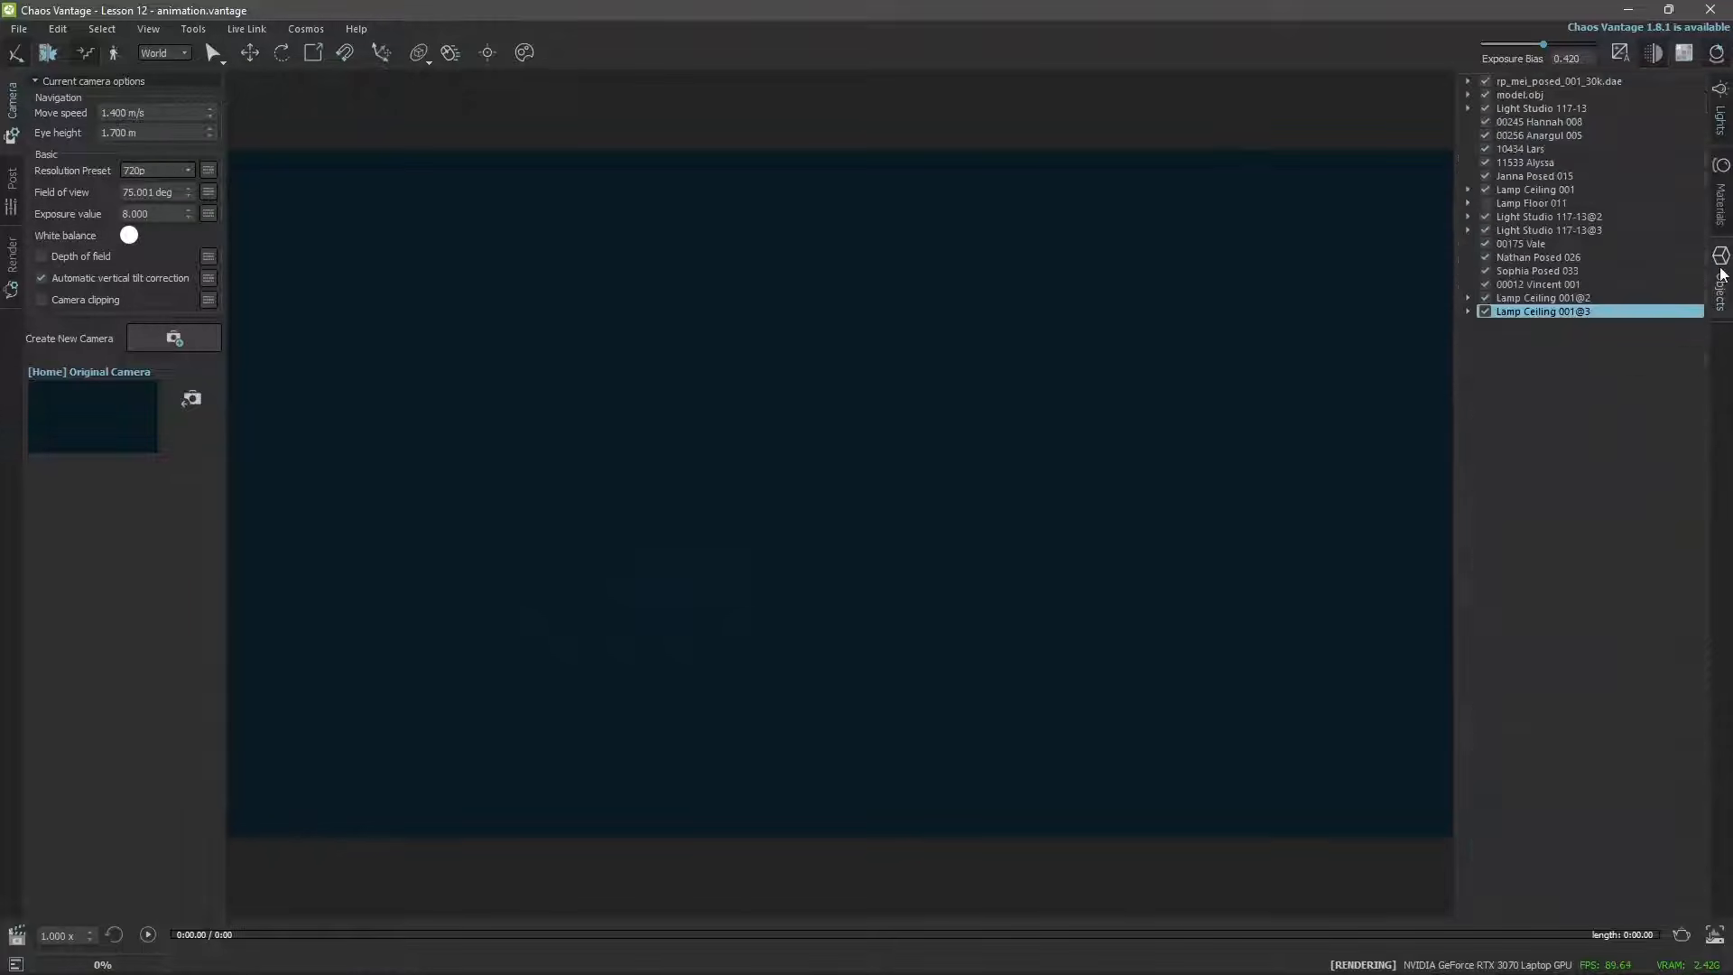
pyautogui.click(1535, 258)
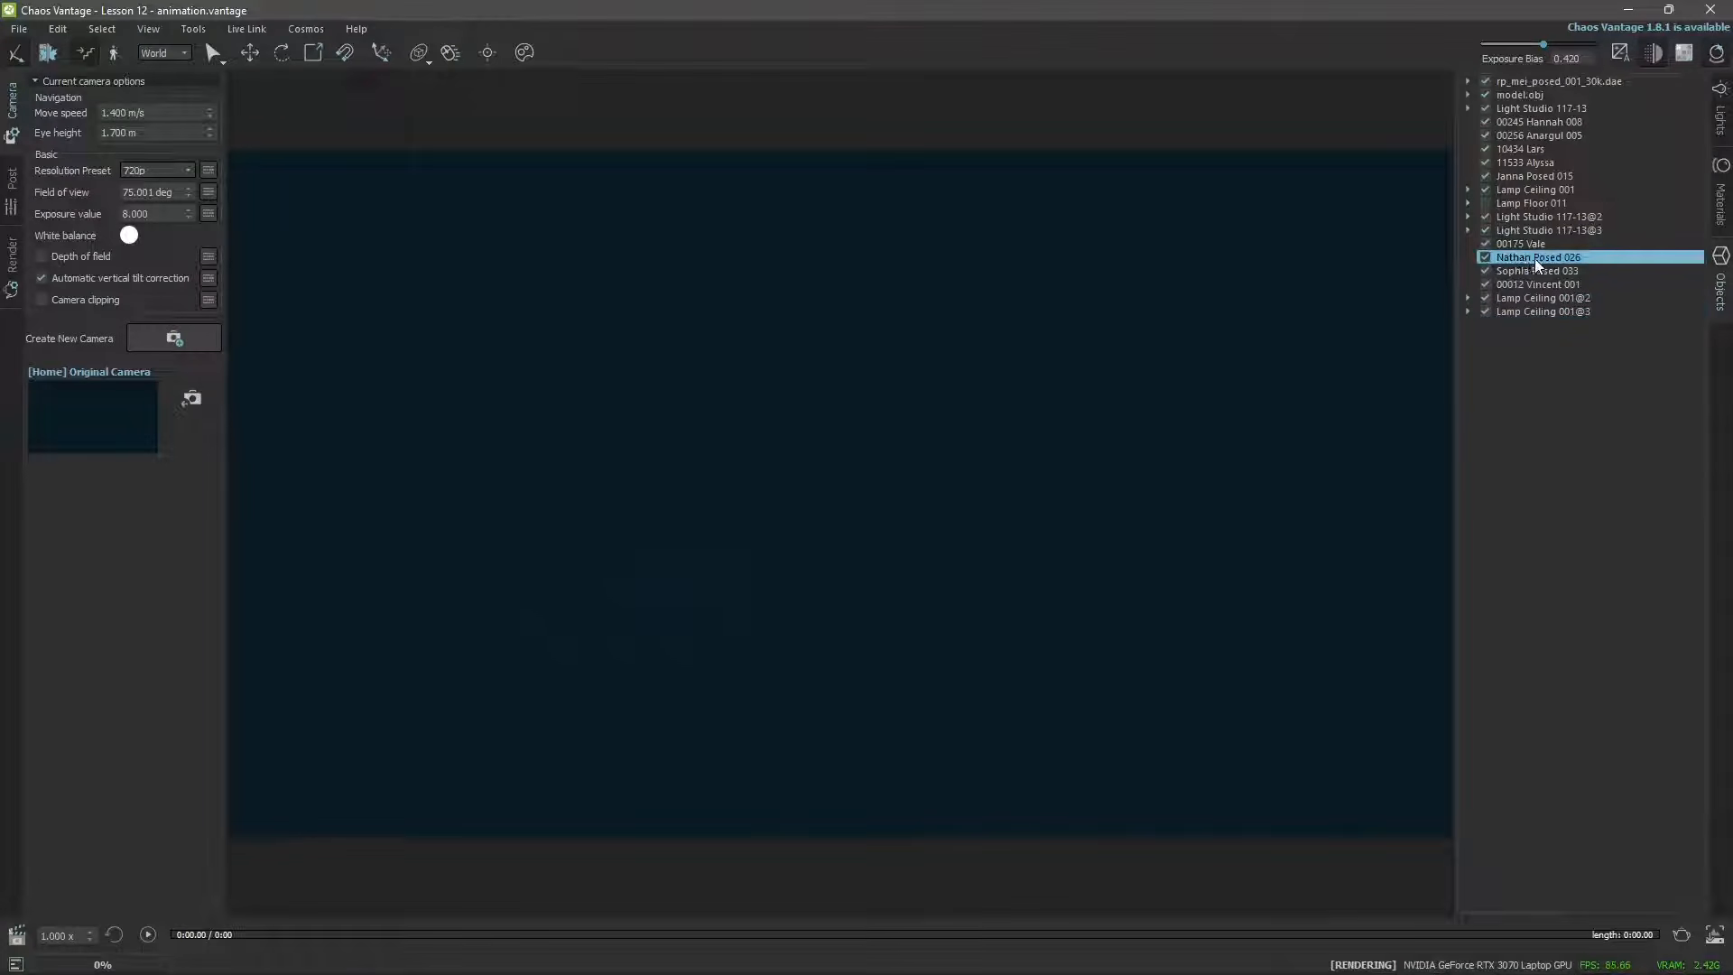
pyautogui.click(210, 56)
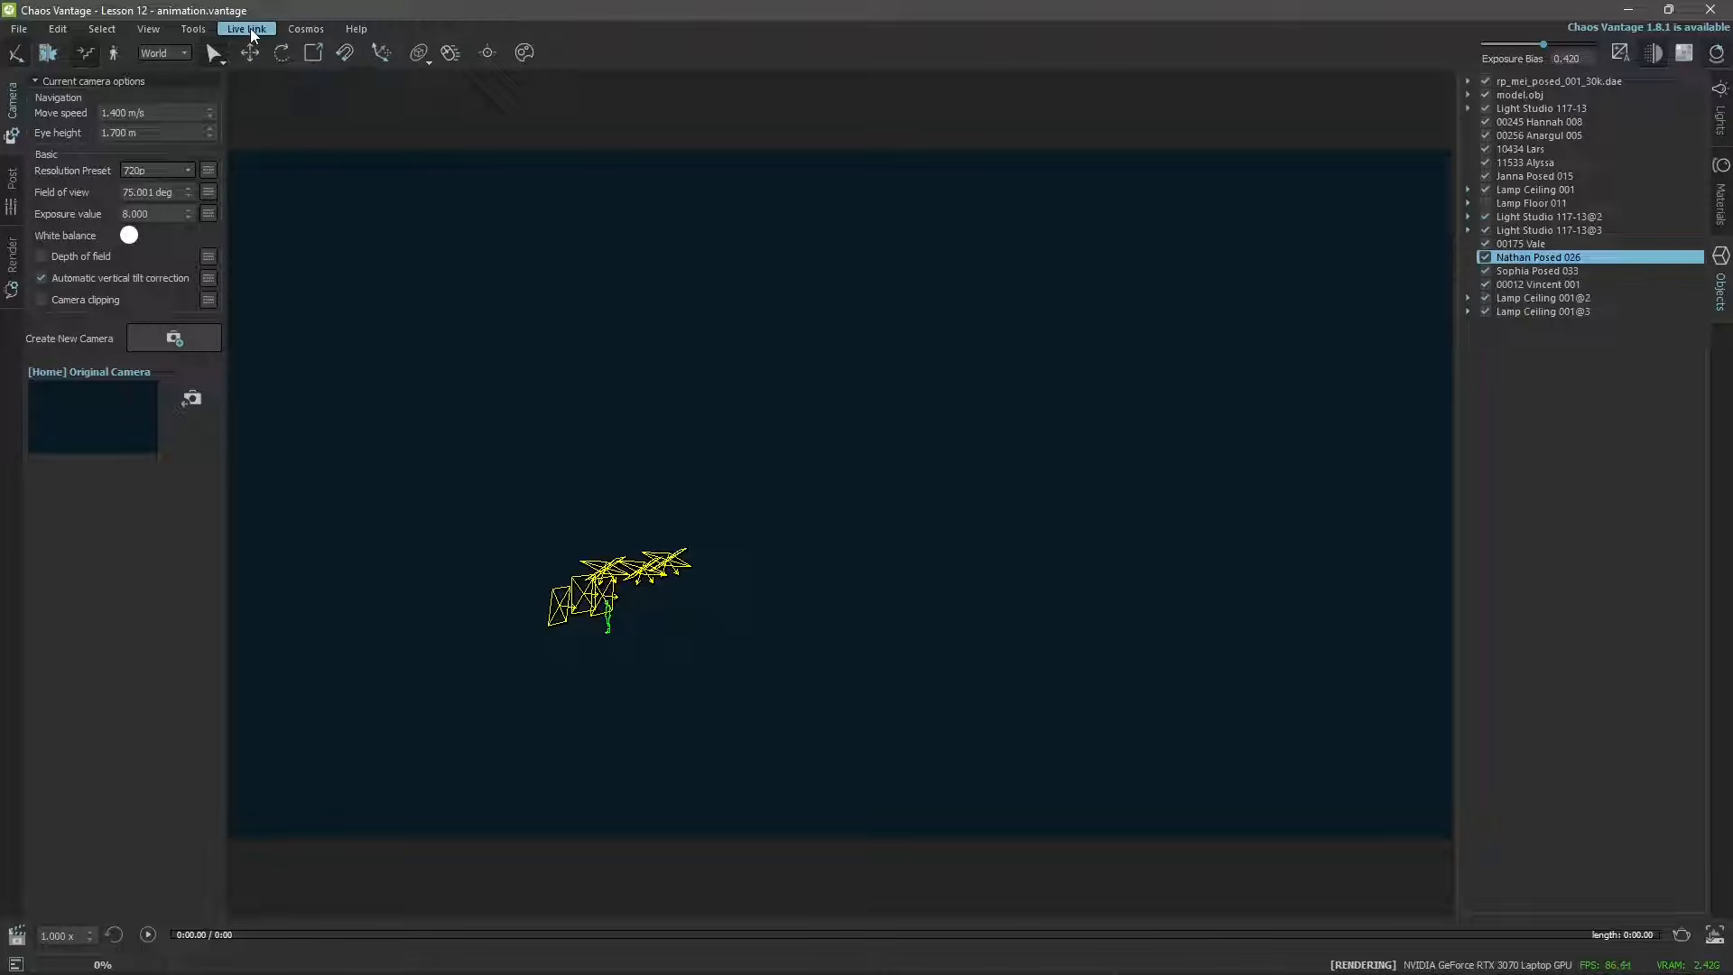
pyautogui.click(193, 29)
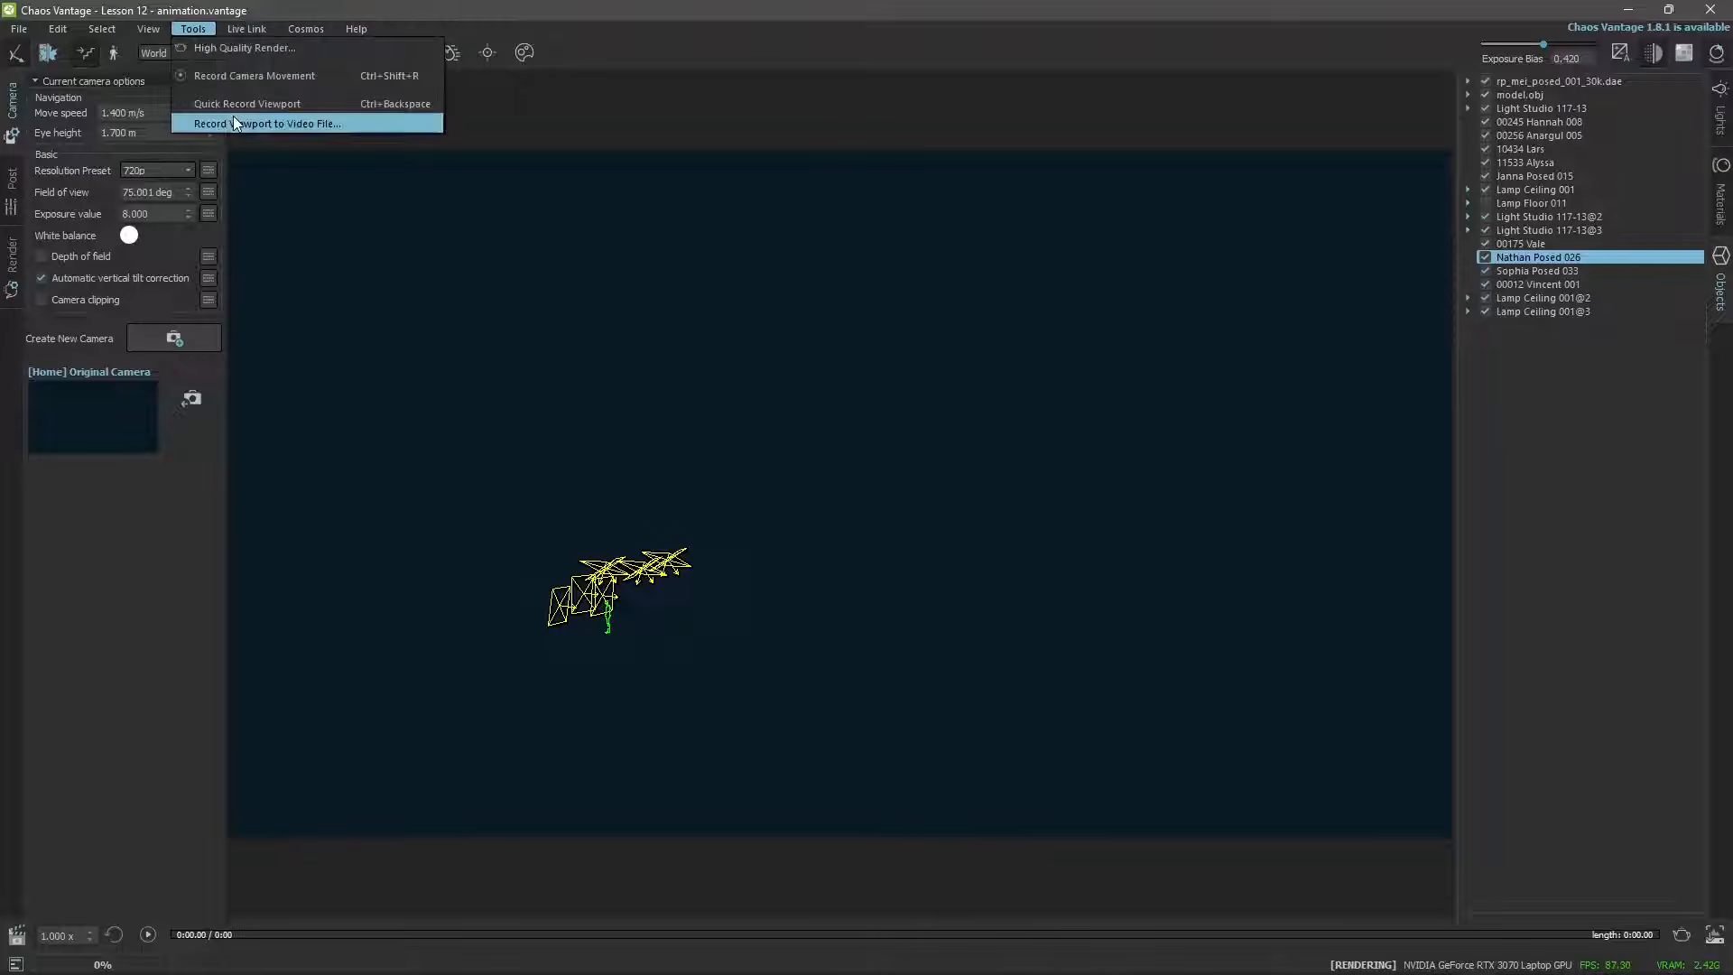
pyautogui.moveTo(163, 30)
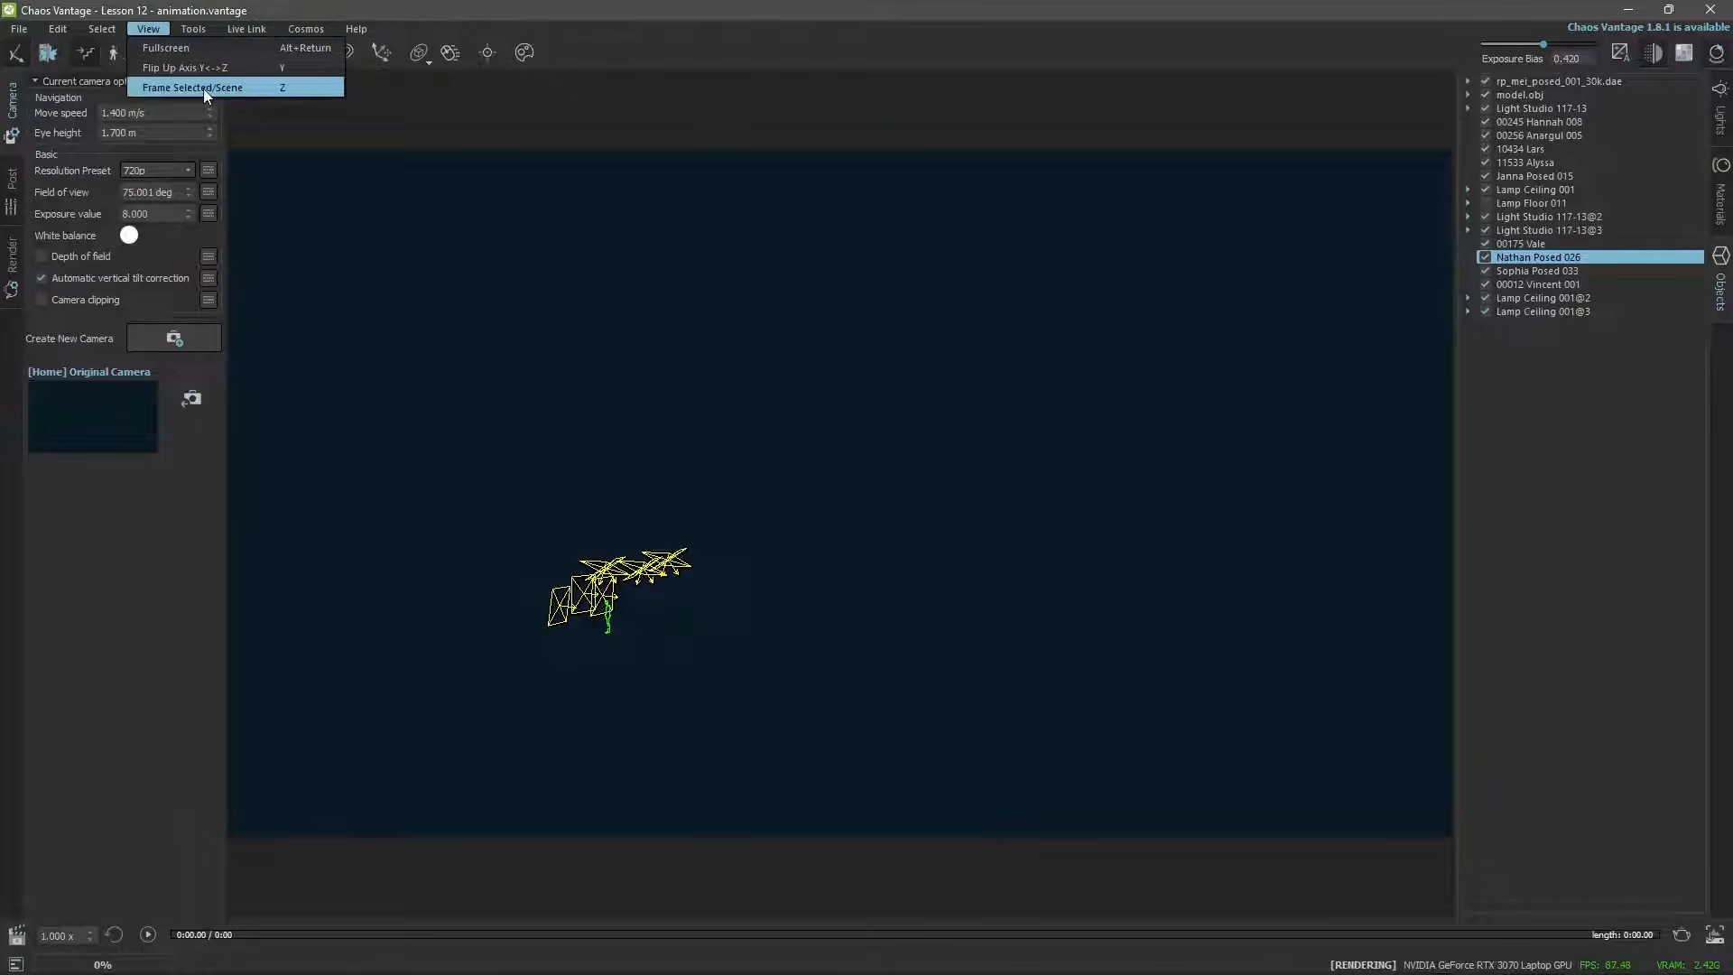
pyautogui.click(192, 88)
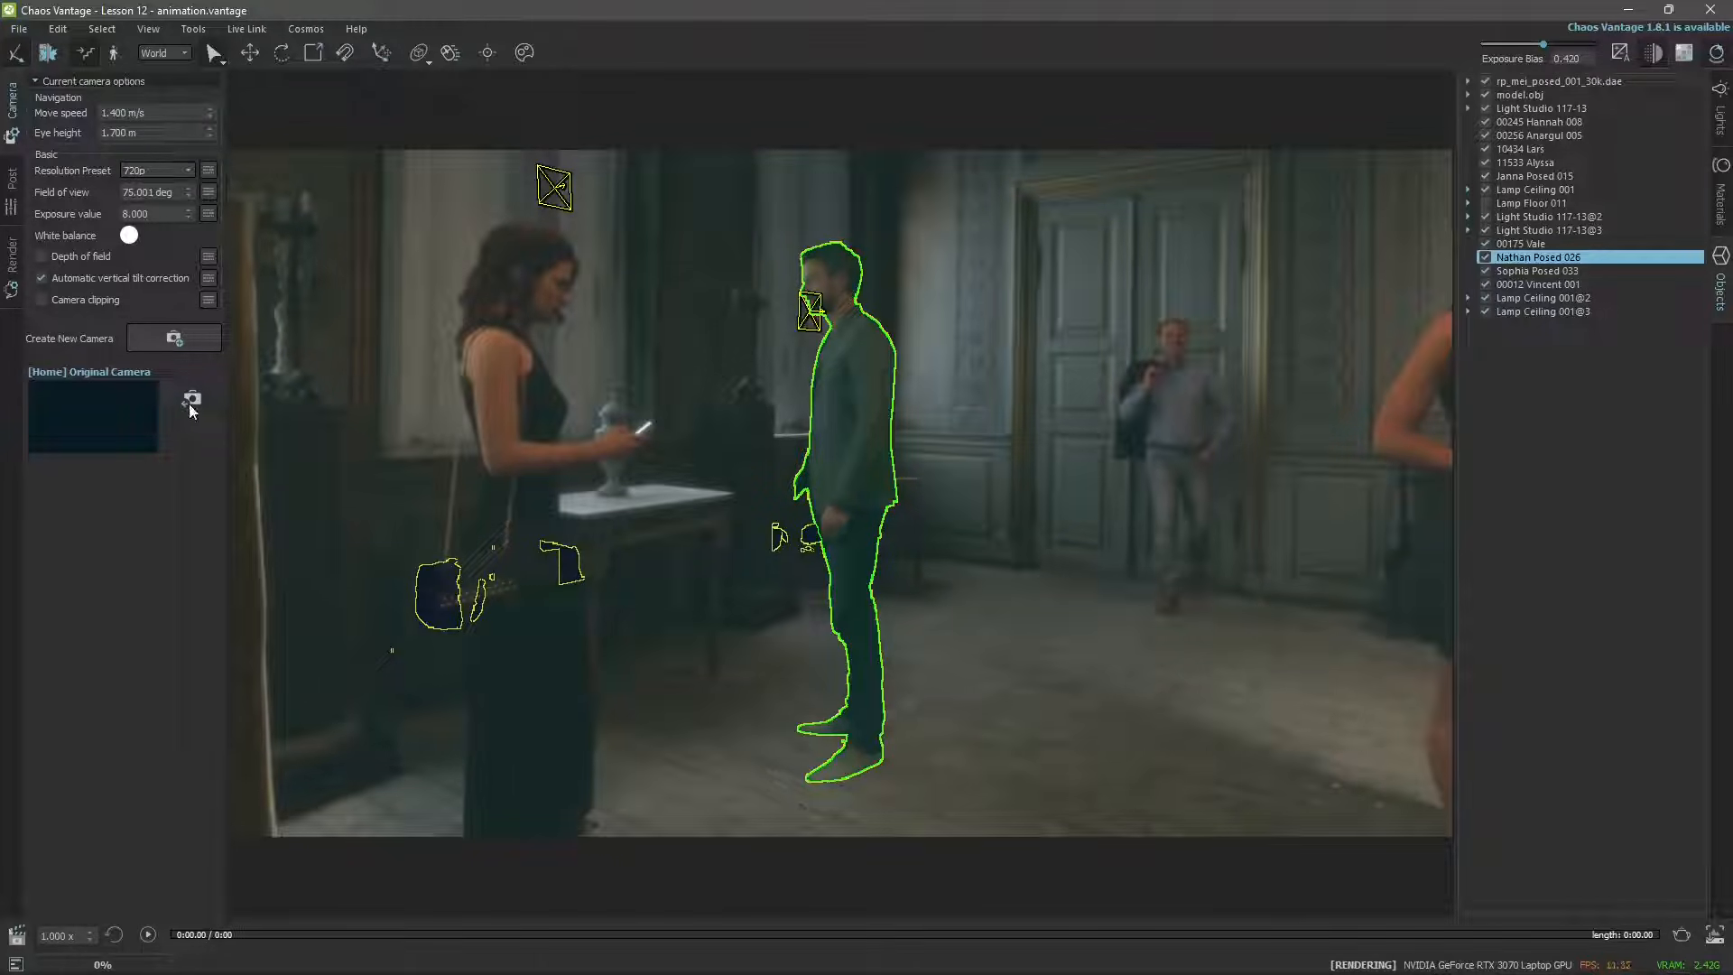
# Compose a wide view of the room with its figures and overwrite the Original Camera with it, saving all camera data
pyautogui.moveTo(933, 634); pyautogui.dragTo(532, 585, button='right')
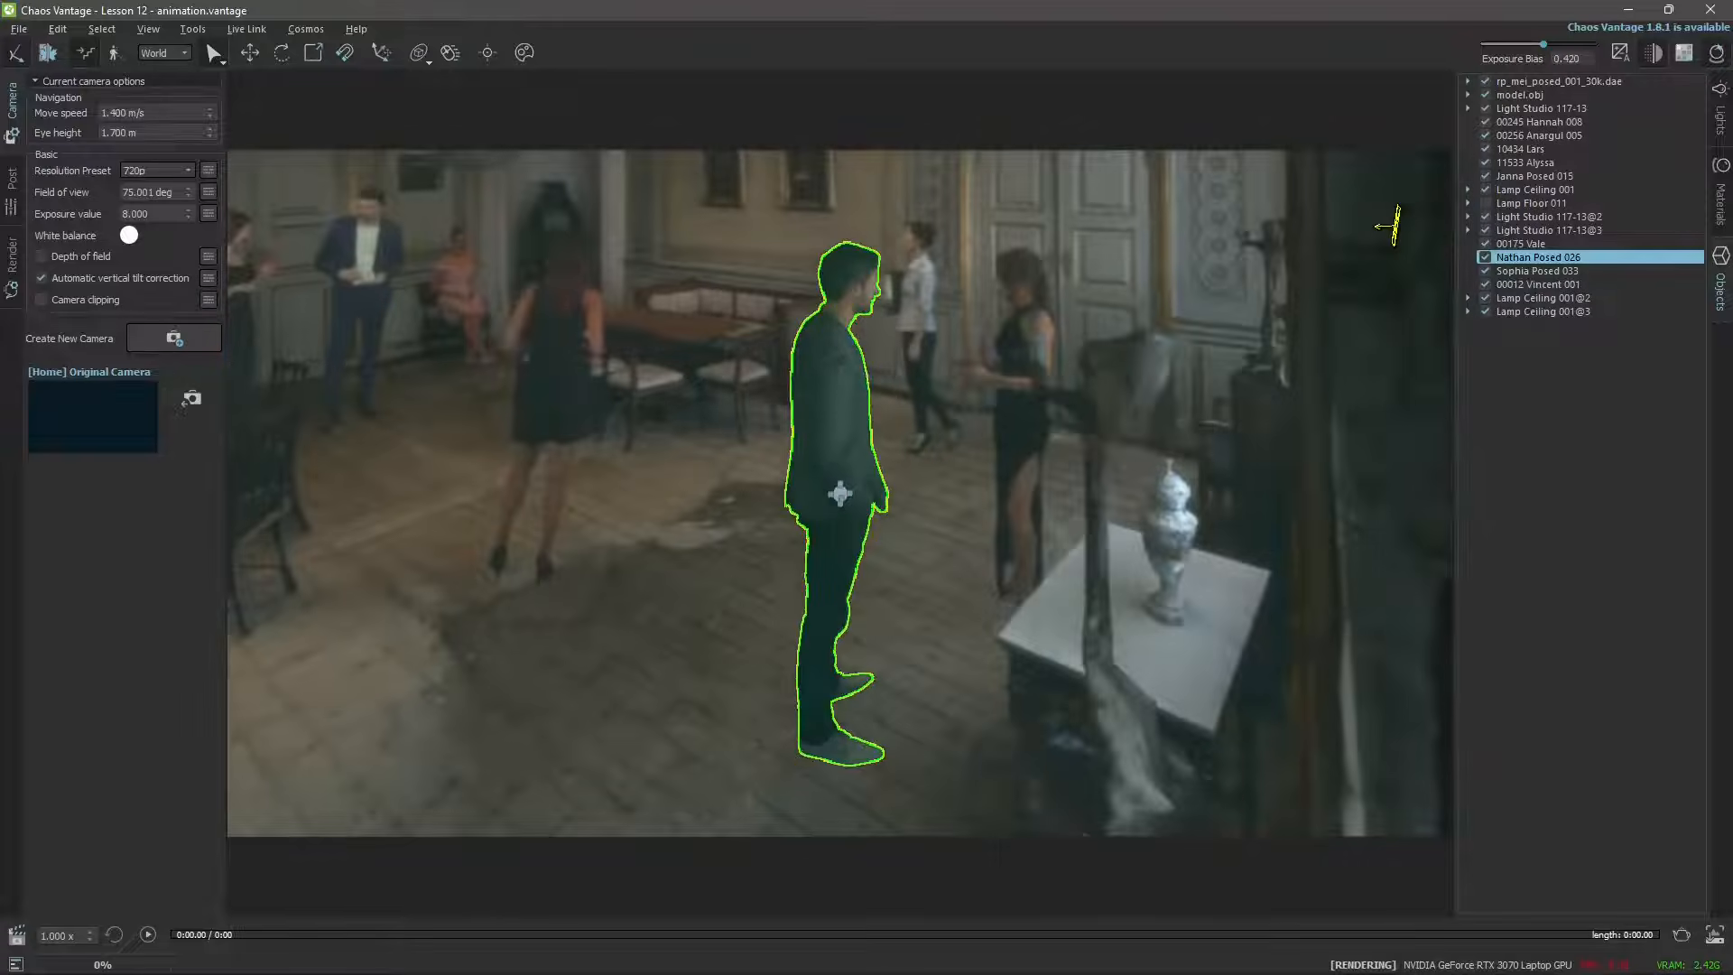
pyautogui.scroll(3, 805, 396)
pyautogui.moveTo(813, 434); pyautogui.dragTo(614, 420, button='right')
pyautogui.moveTo(851, 485); pyautogui.dragTo(1032, 579, button='right')
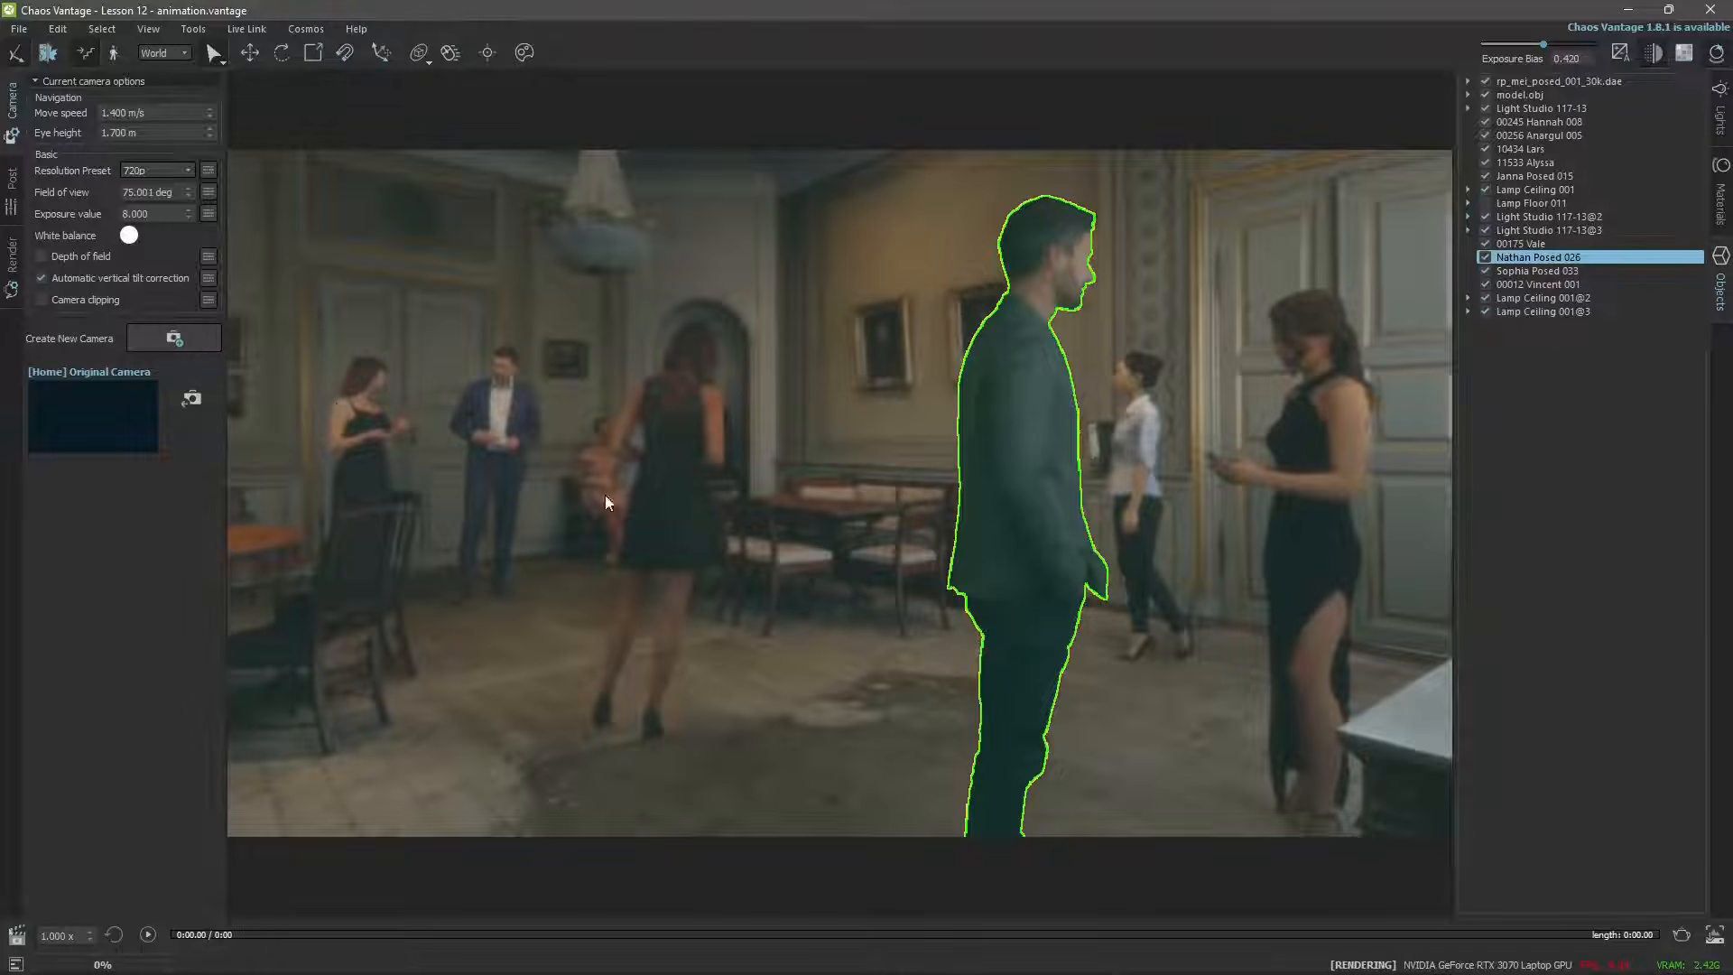
pyautogui.click(192, 404)
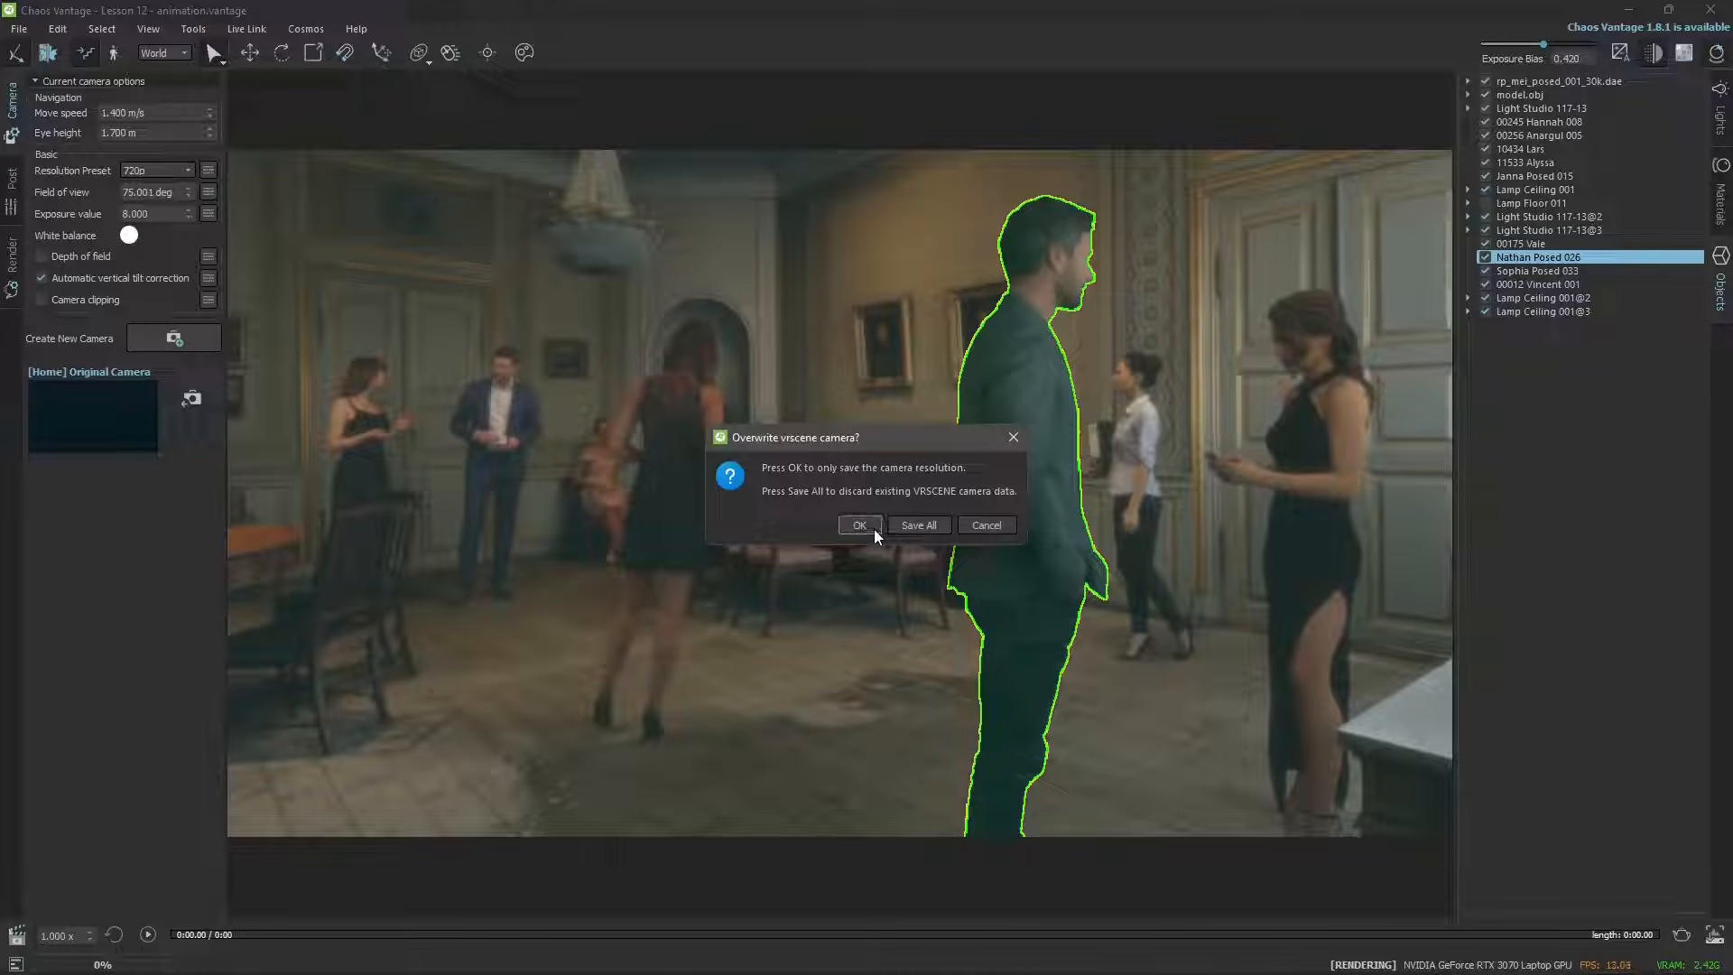
pyautogui.click(912, 531)
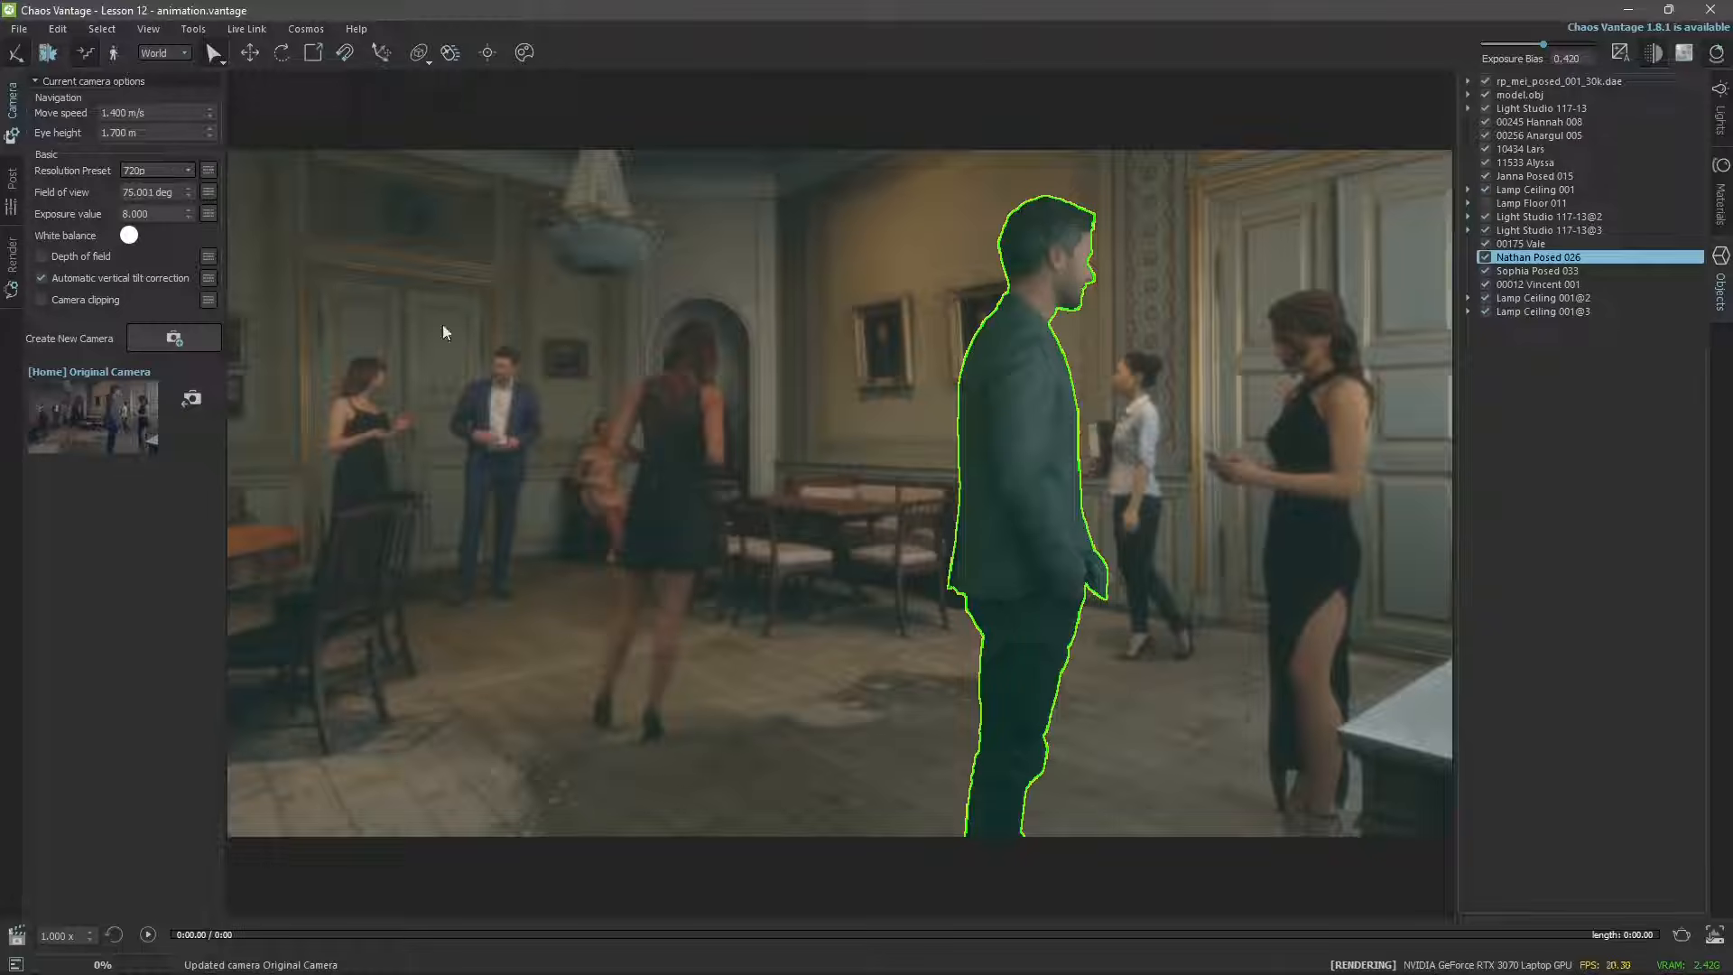
# Deselect the male figure, then set the camera's resolution preset to 1080p and its field of view to about 97.7 degrees
pyautogui.click(814, 277)
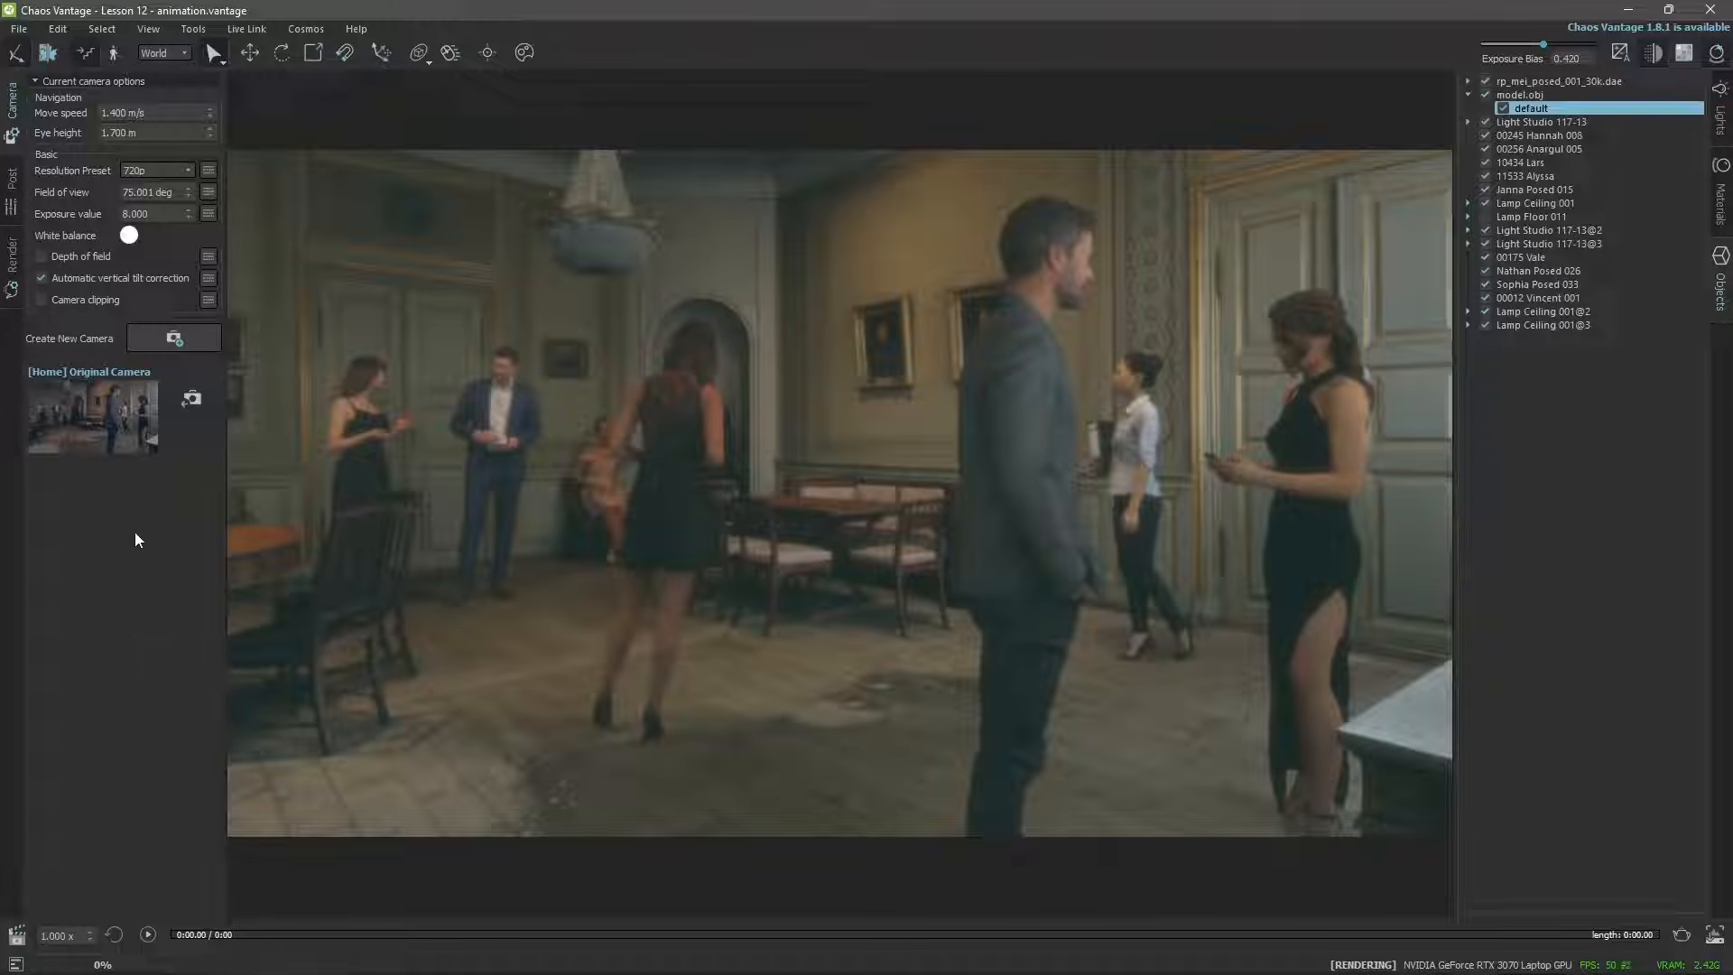
pyautogui.click(188, 169)
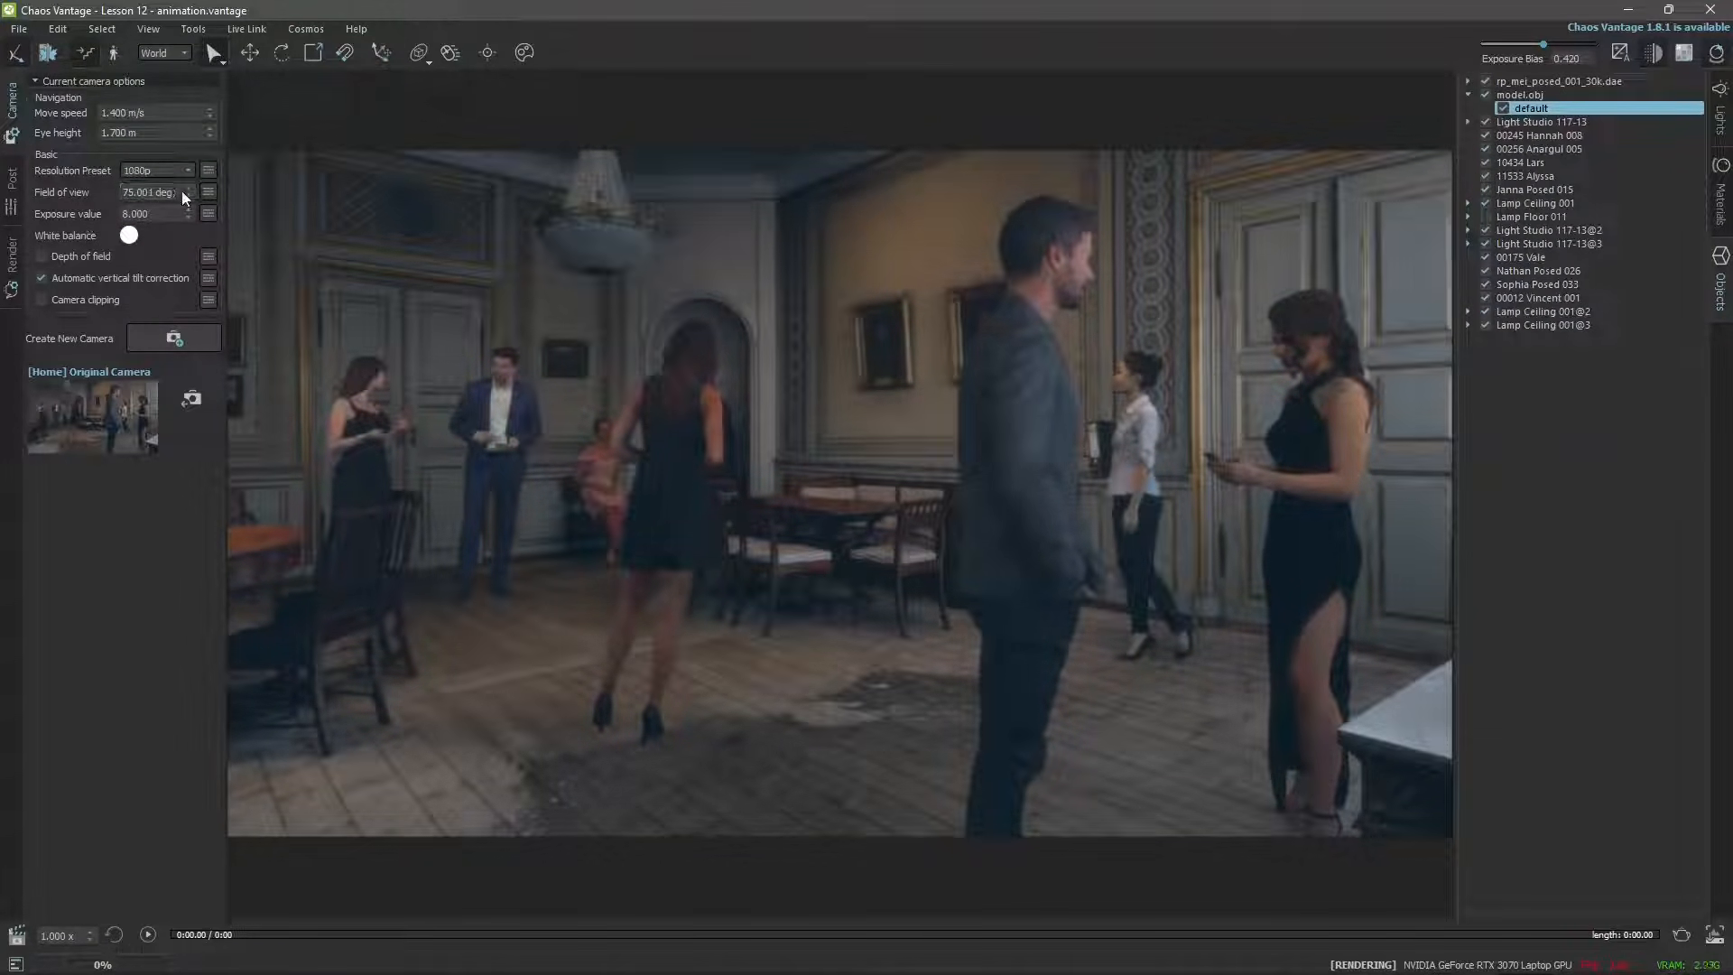
pyautogui.moveTo(187, 196); pyautogui.dragTo(200, 162)
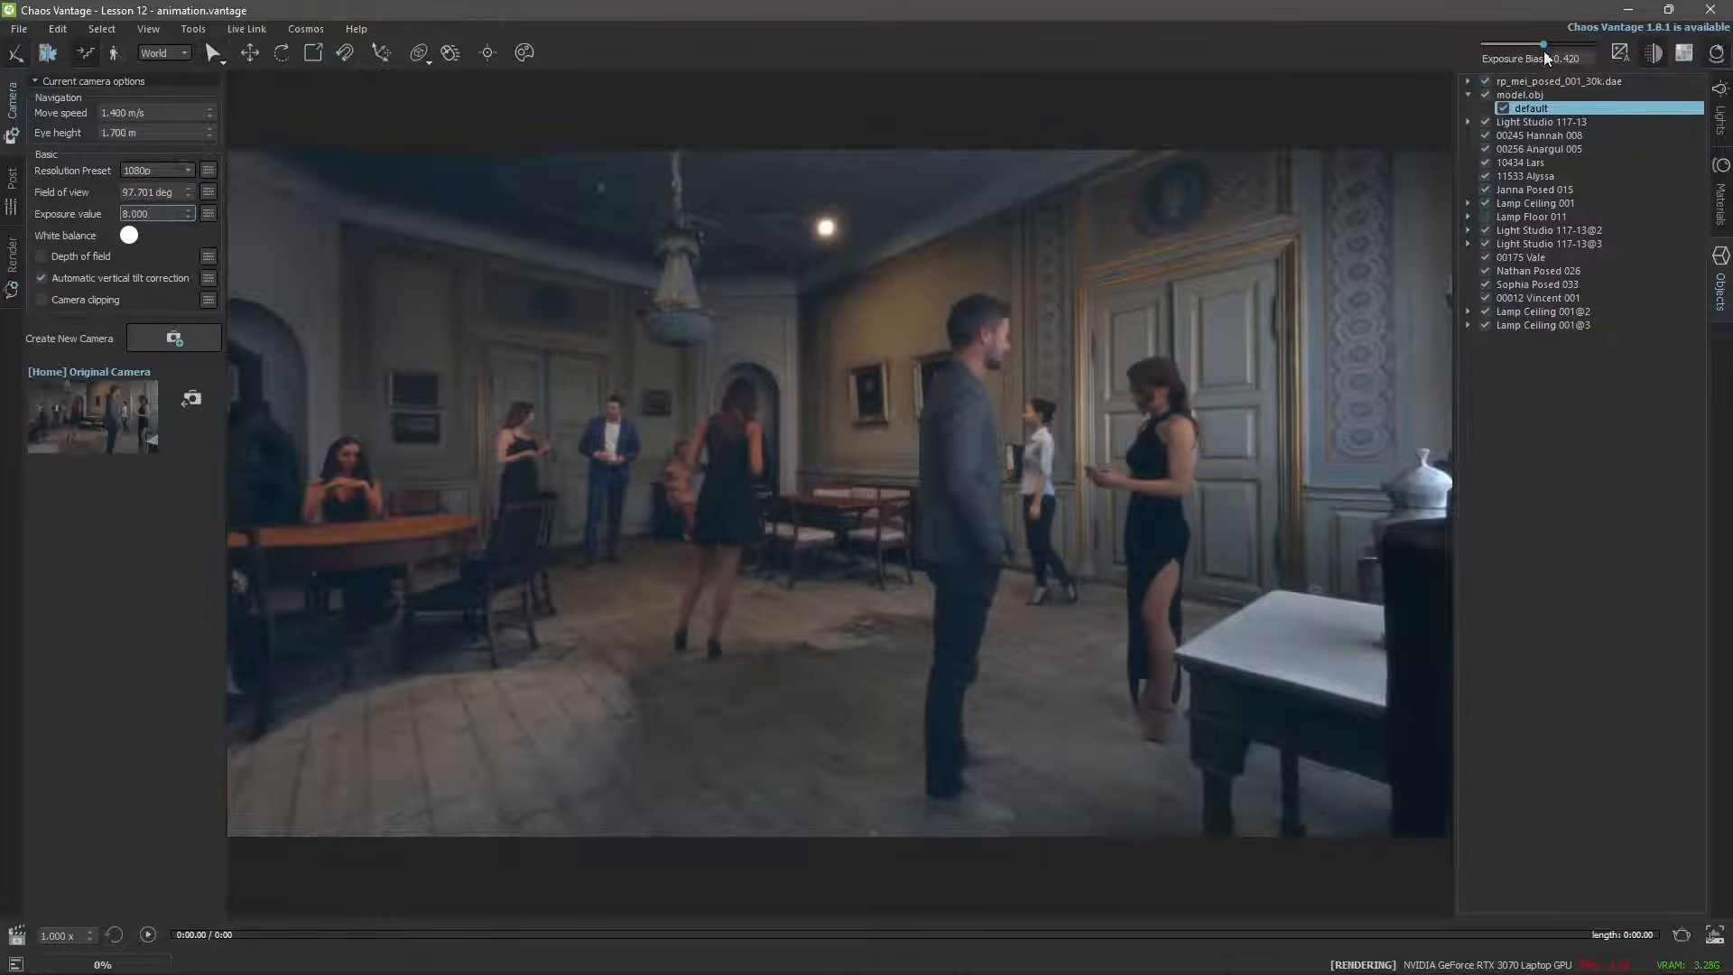
# Test darker and brighter exposure for the interior and set the exposure bias to about 0.878
pyautogui.click(1543, 45)
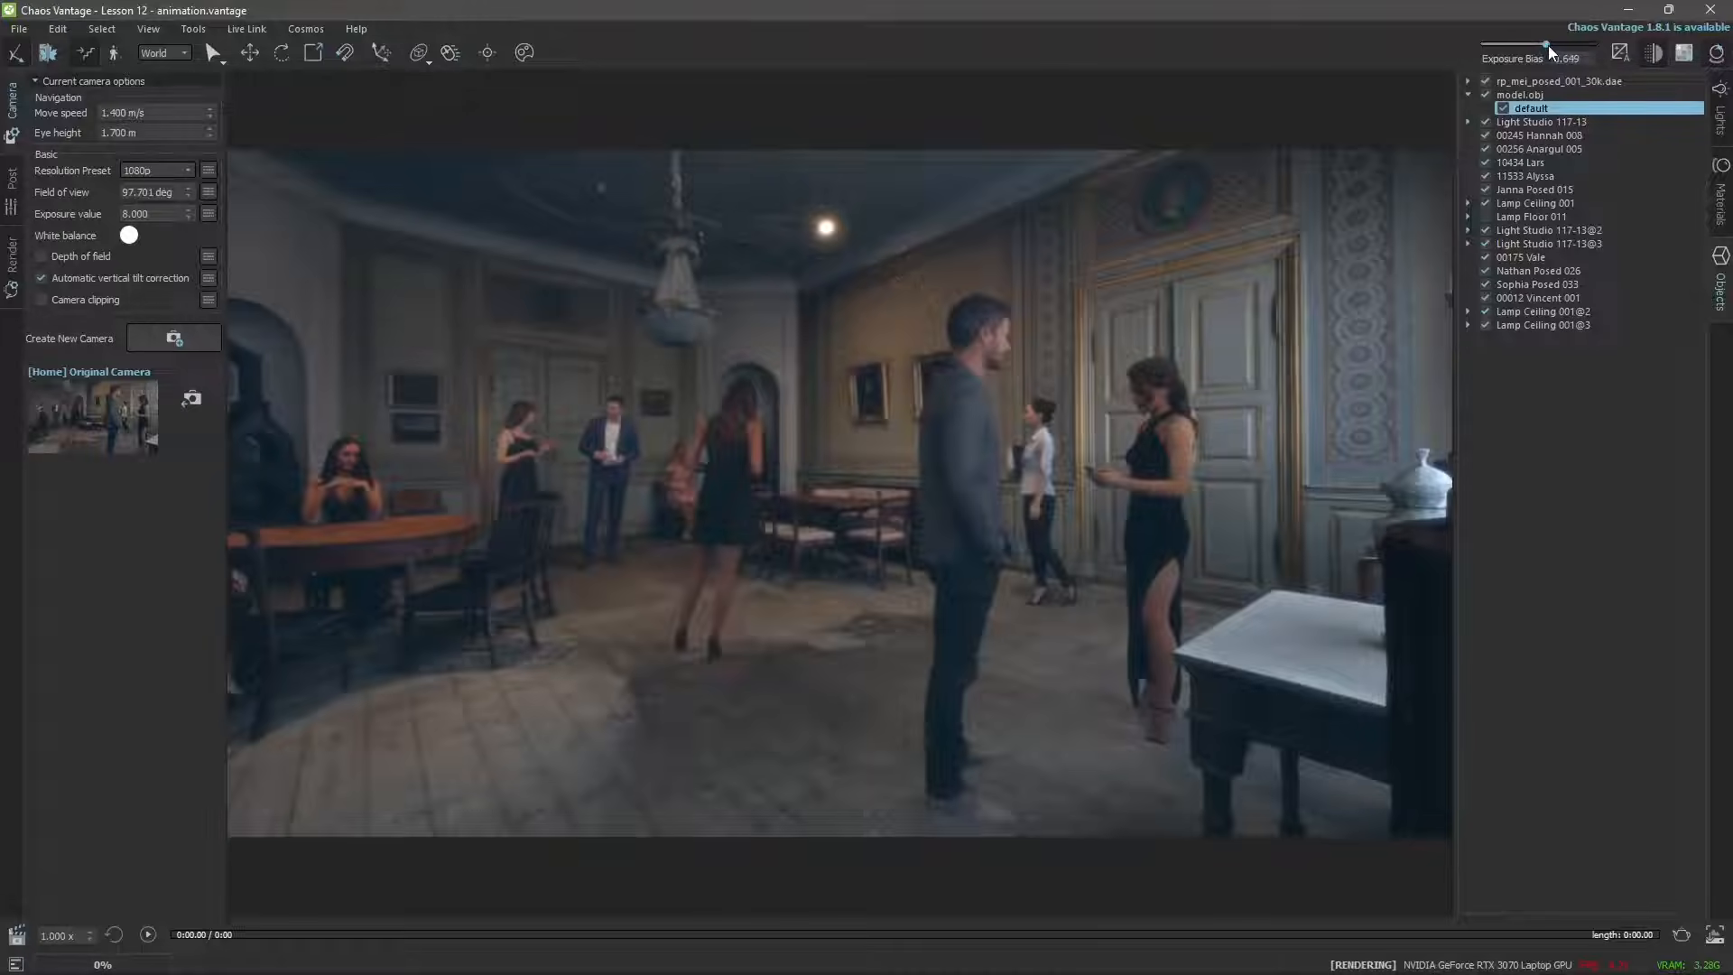
pyautogui.moveTo(1547, 46); pyautogui.dragTo(1526, 46)
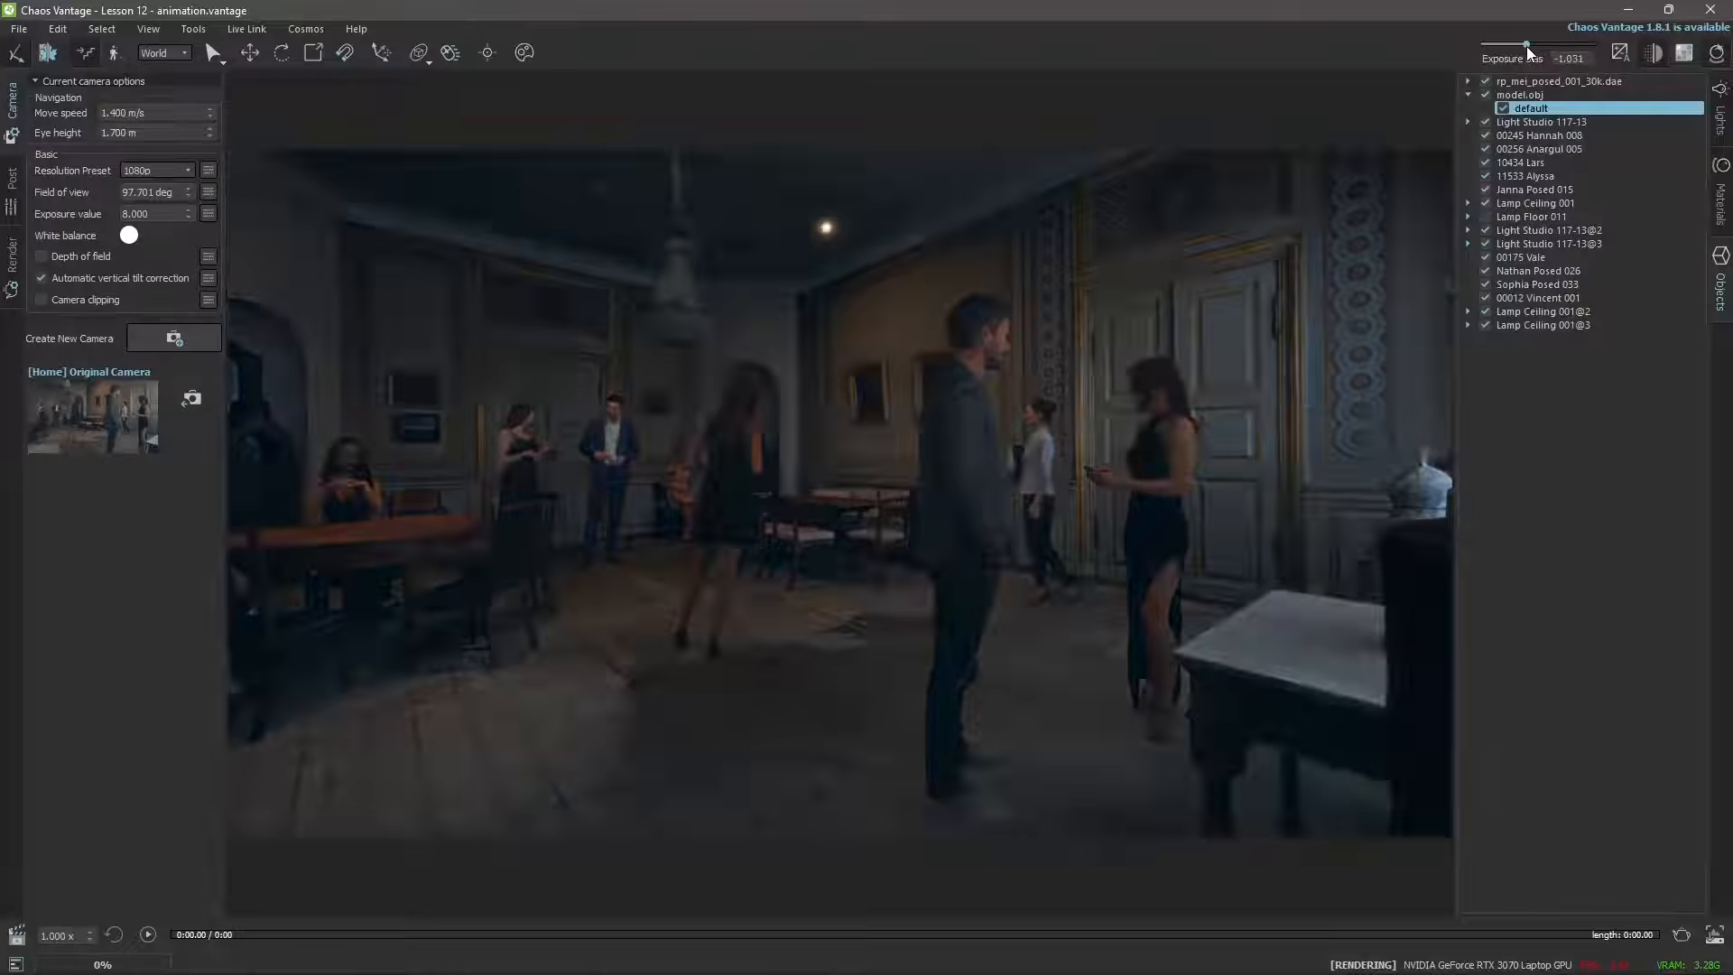
pyautogui.click(1556, 45)
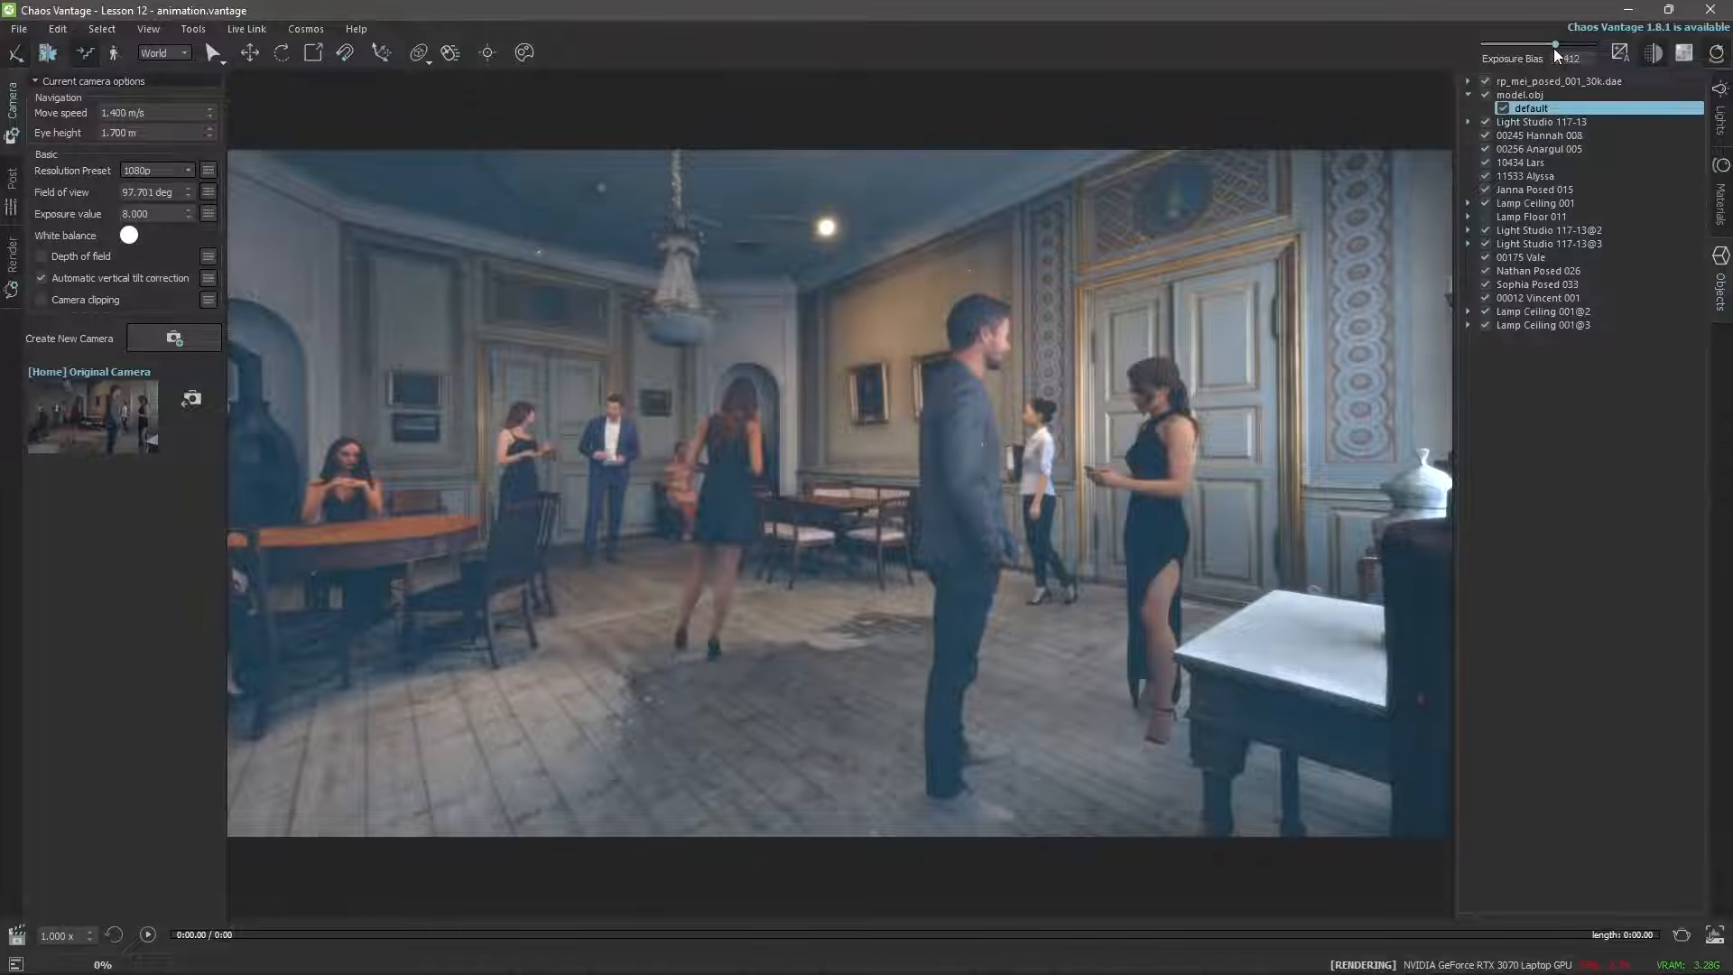
pyautogui.moveTo(1550, 47); pyautogui.dragTo(1548, 49)
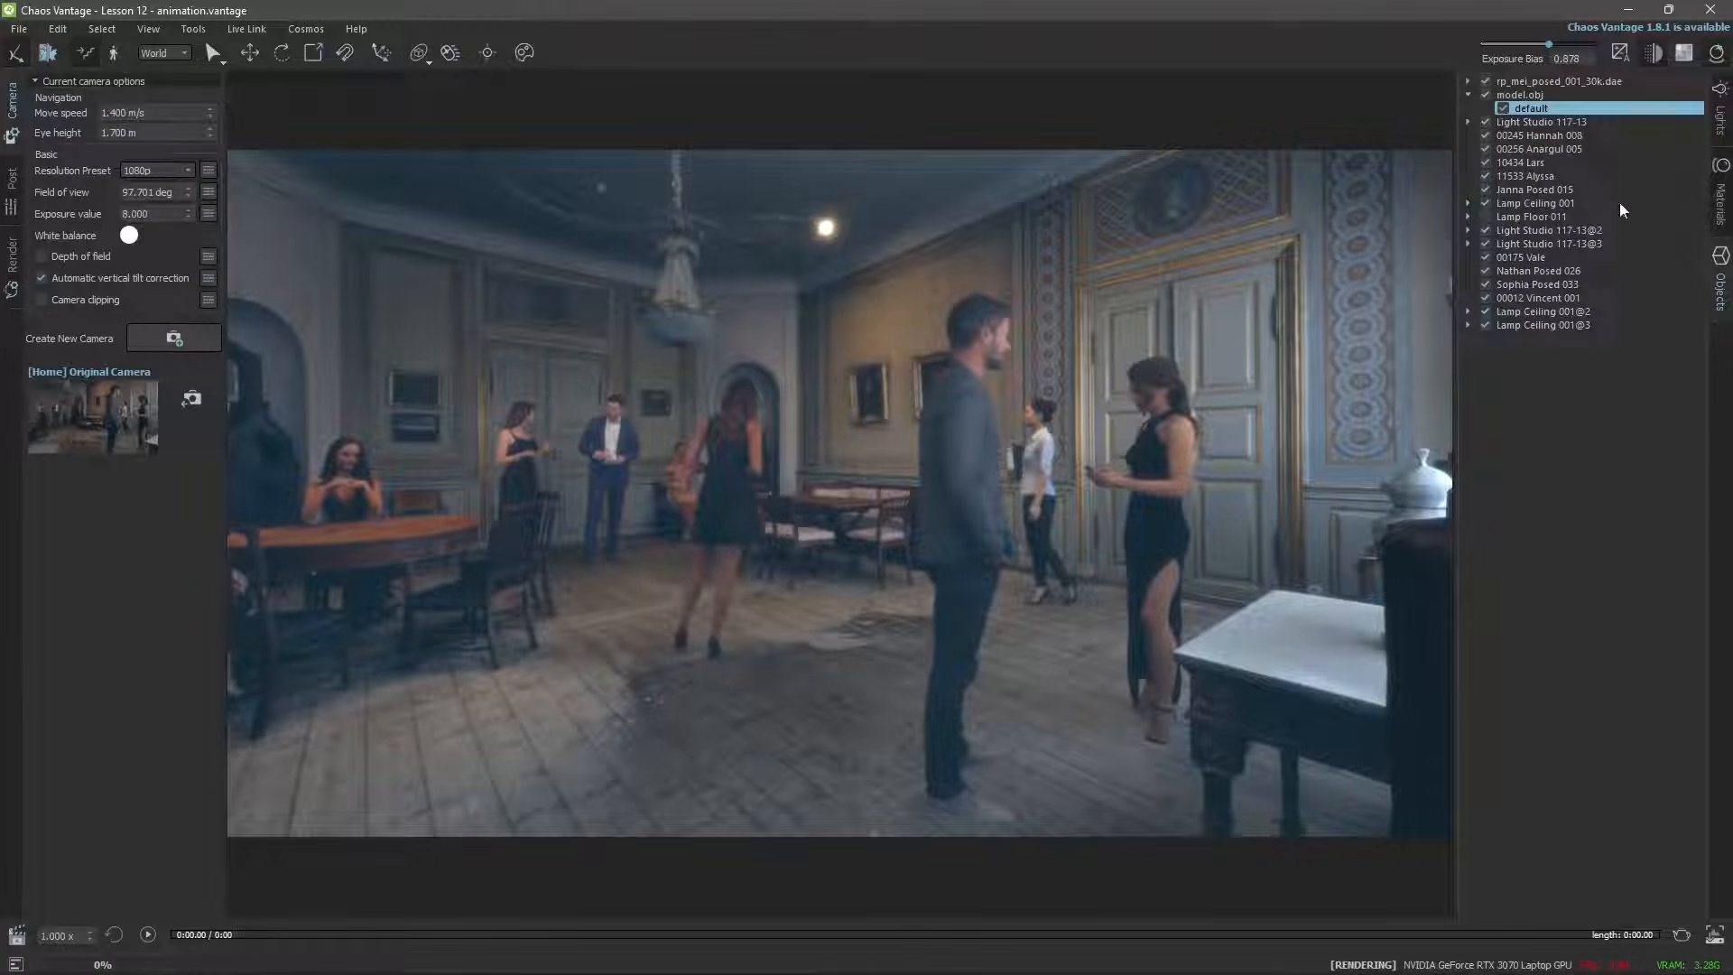
# Reduce the environment fog's max opacity to 0.02
pyautogui.click(1724, 136)
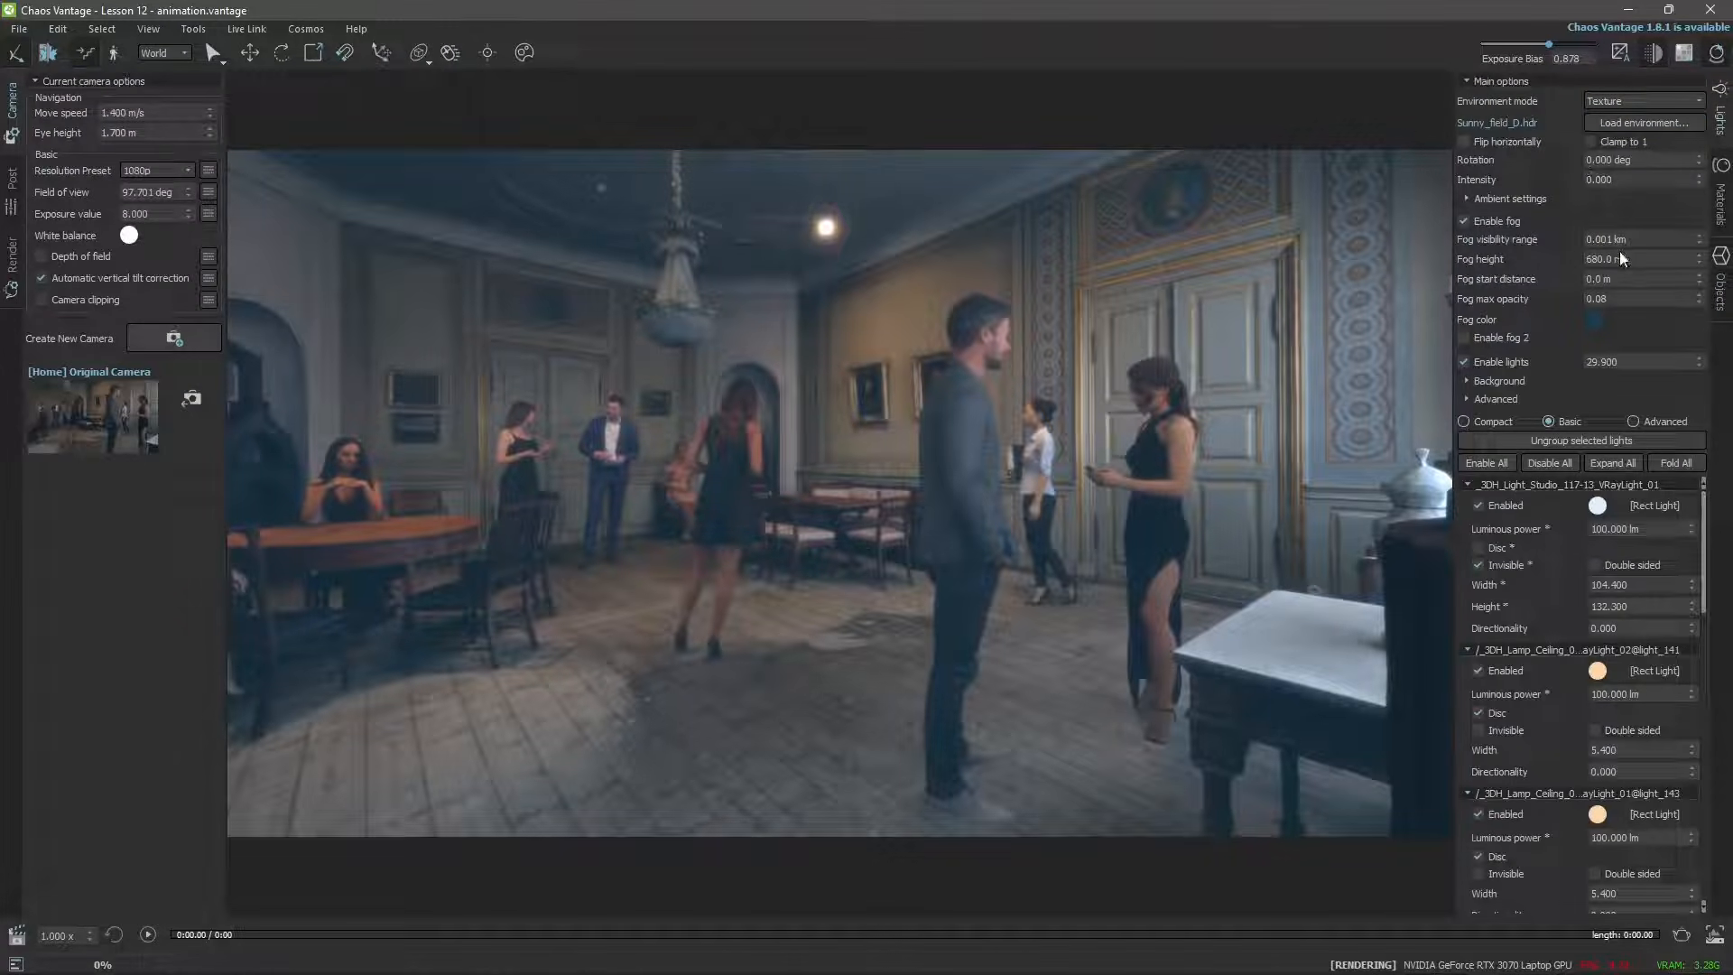
pyautogui.click(1626, 298)
pyautogui.write('3')
pyautogui.press('Return')
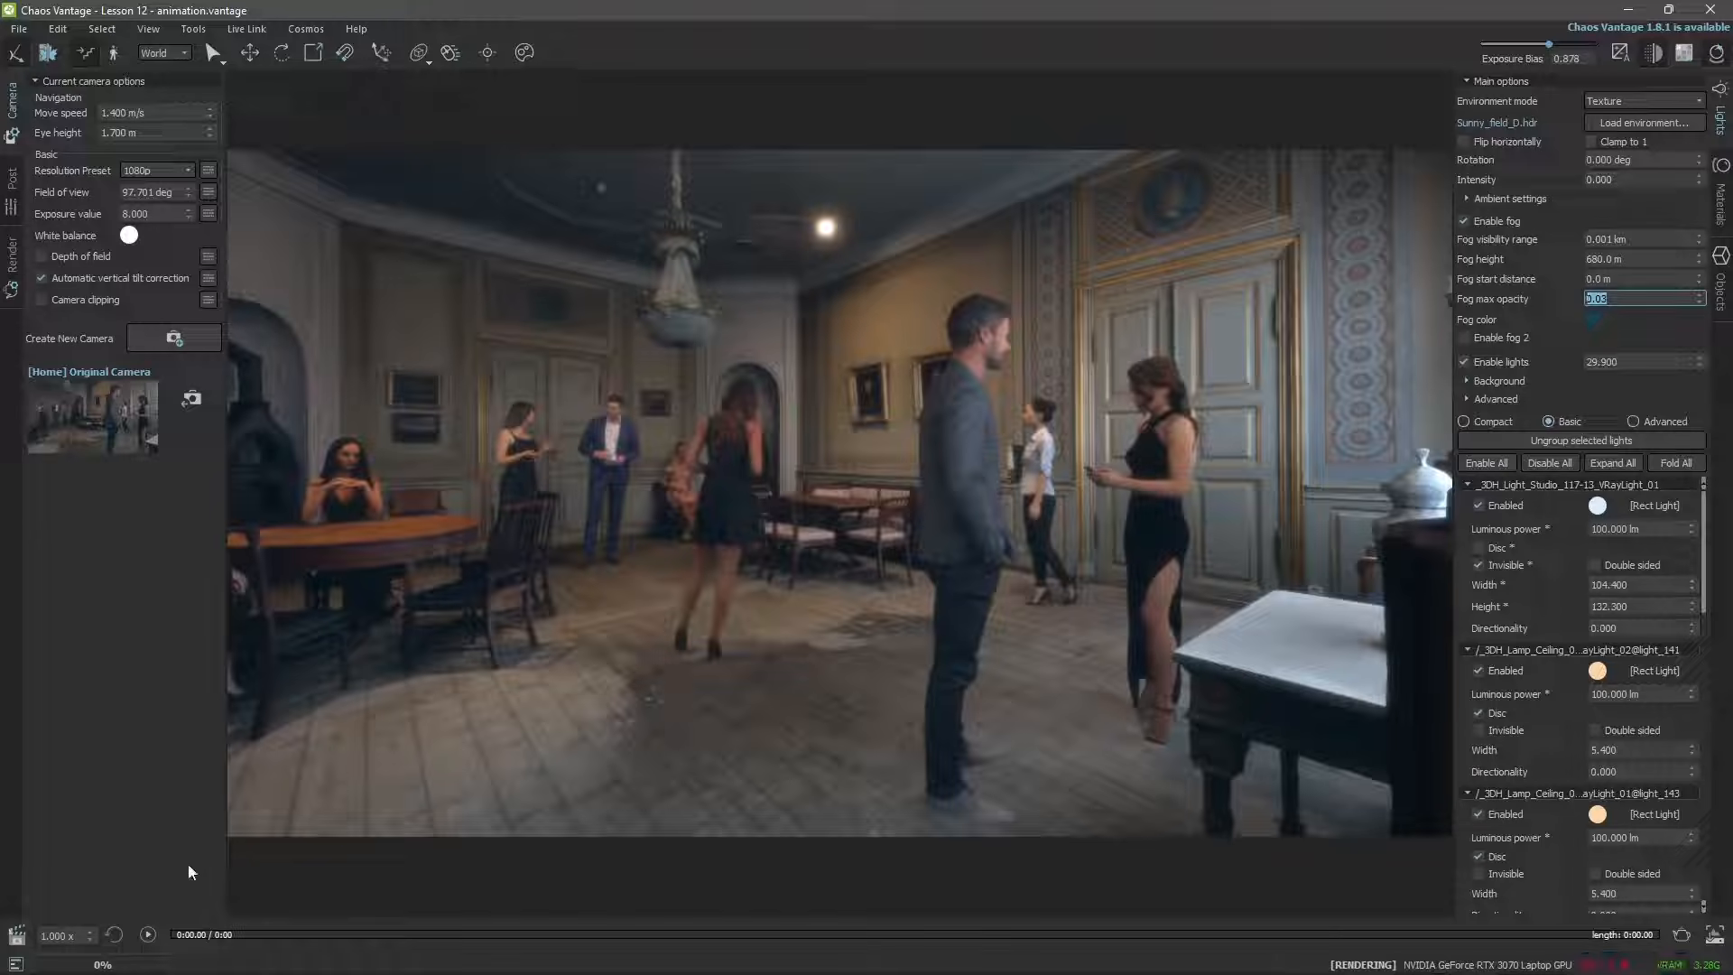
# Expand the animation editor with its scene, sun and camera tracks, and disable camera collisions
pyautogui.click(111, 939)
pyautogui.click(149, 936)
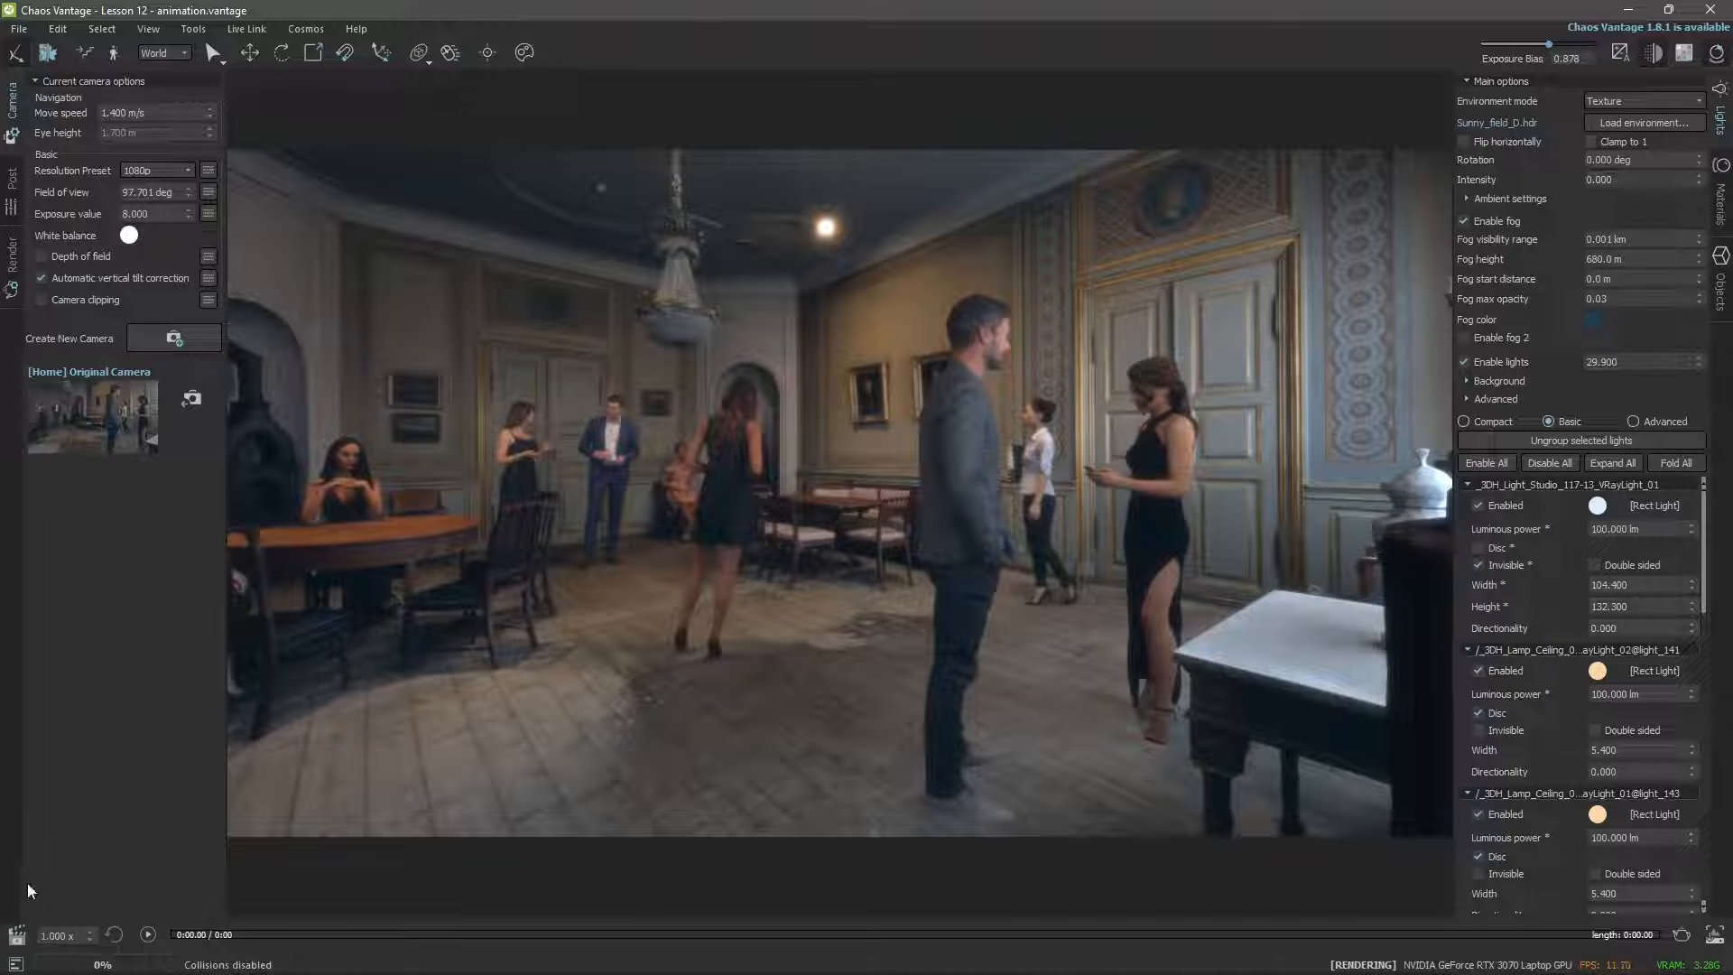
pyautogui.click(17, 937)
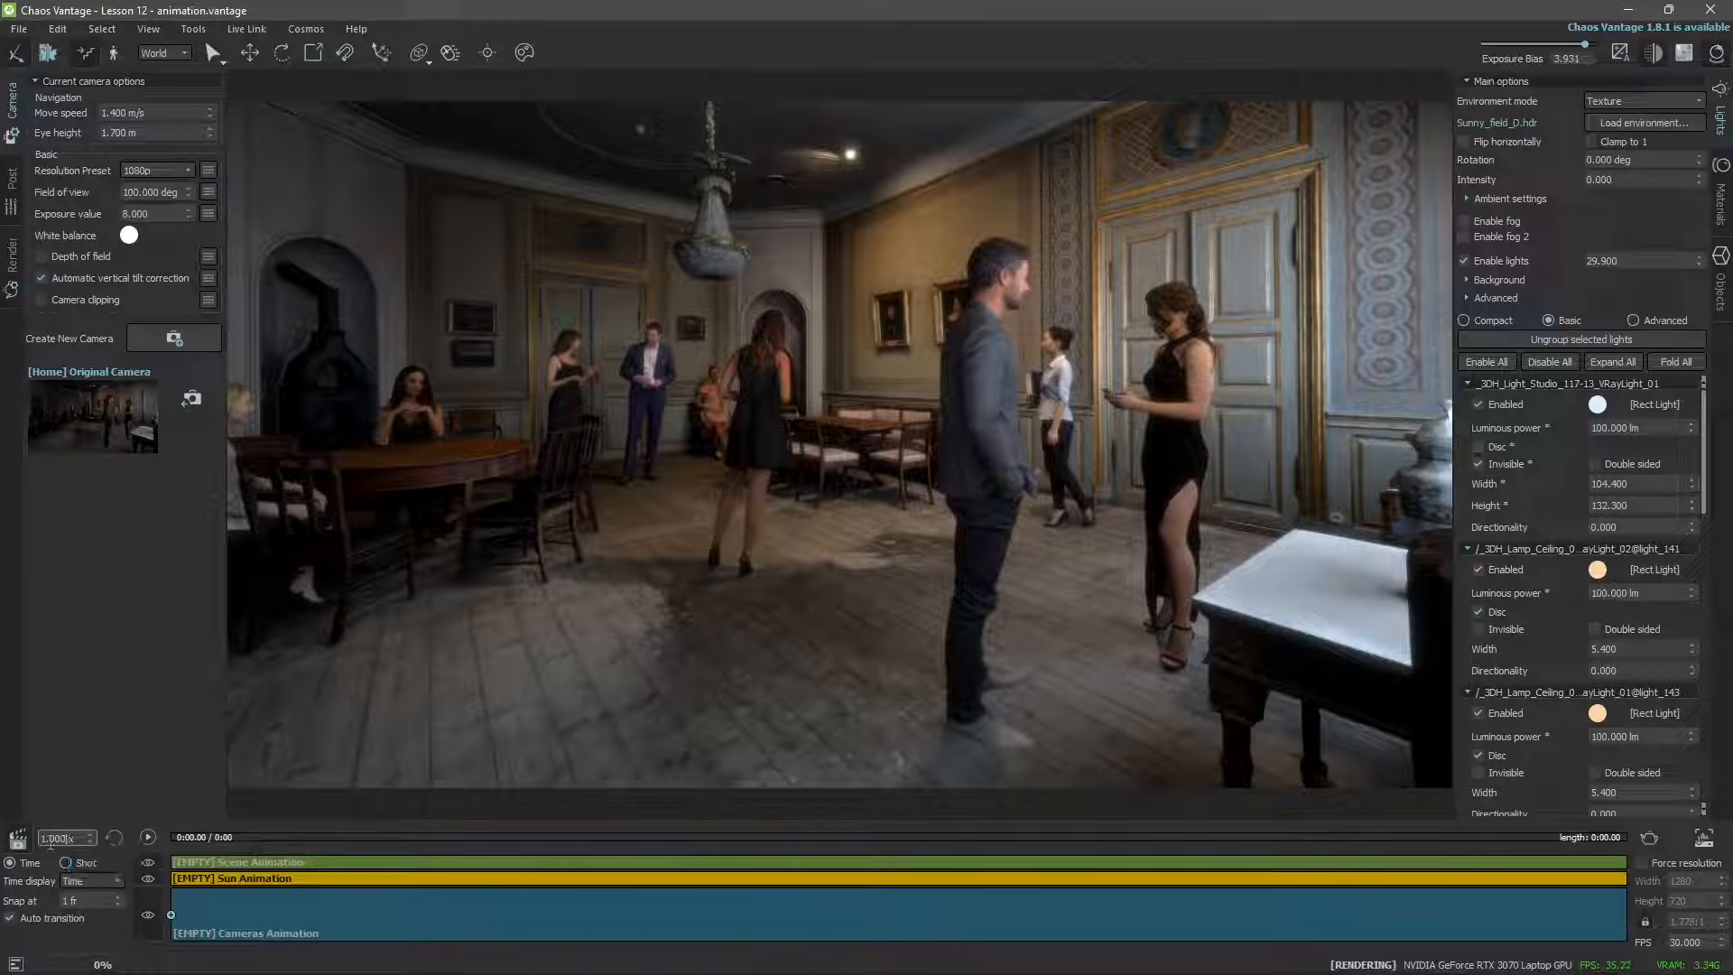
pyautogui.doubleClick(67, 840)
pyautogui.click(73, 839)
pyautogui.click(129, 790)
pyautogui.press('c')
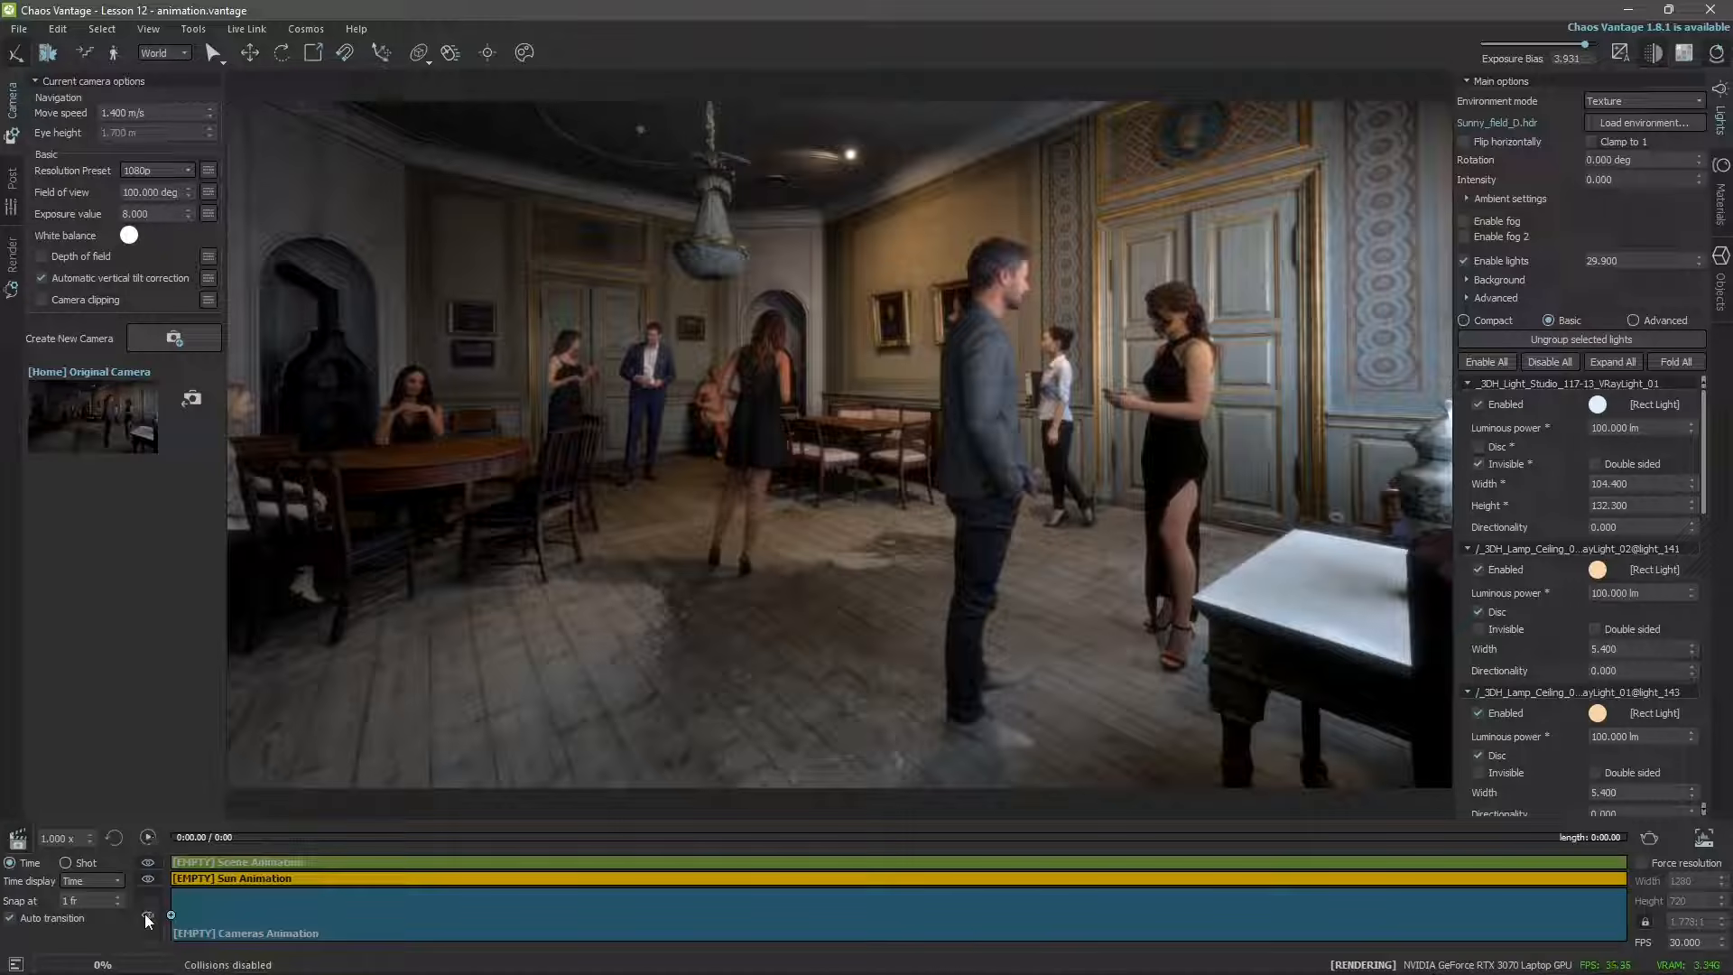
# Switch the animation editor to Shot mode and set its time display to Combined
pyautogui.click(66, 863)
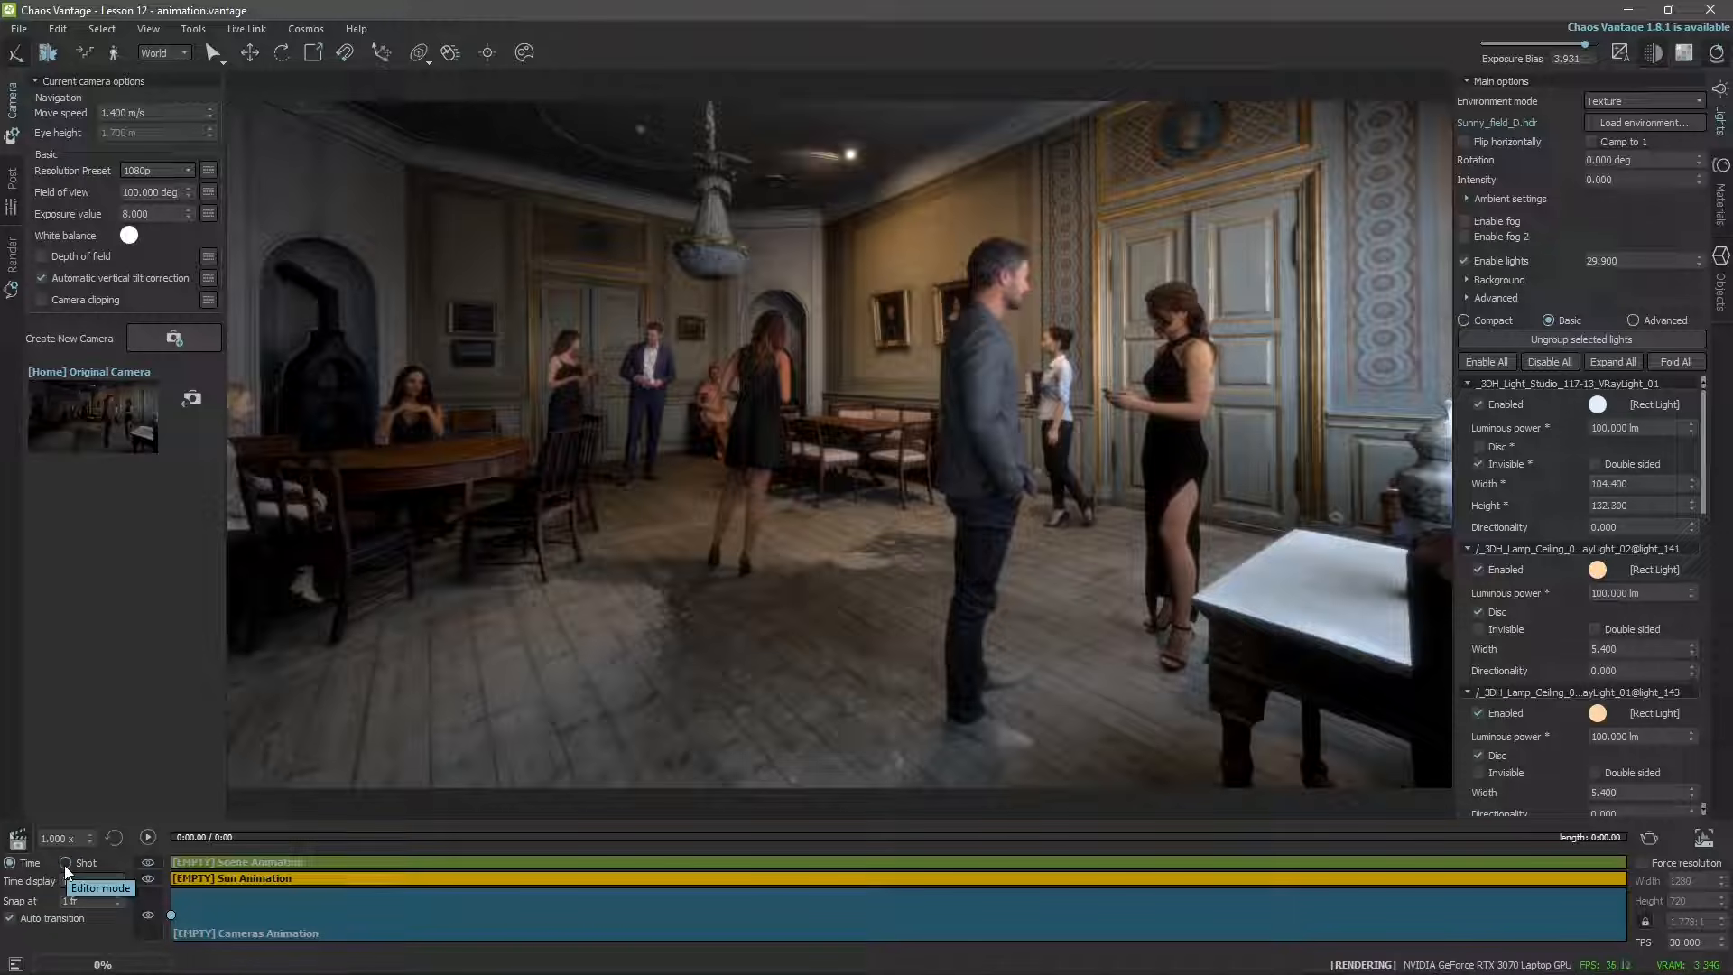
pyautogui.click(65, 864)
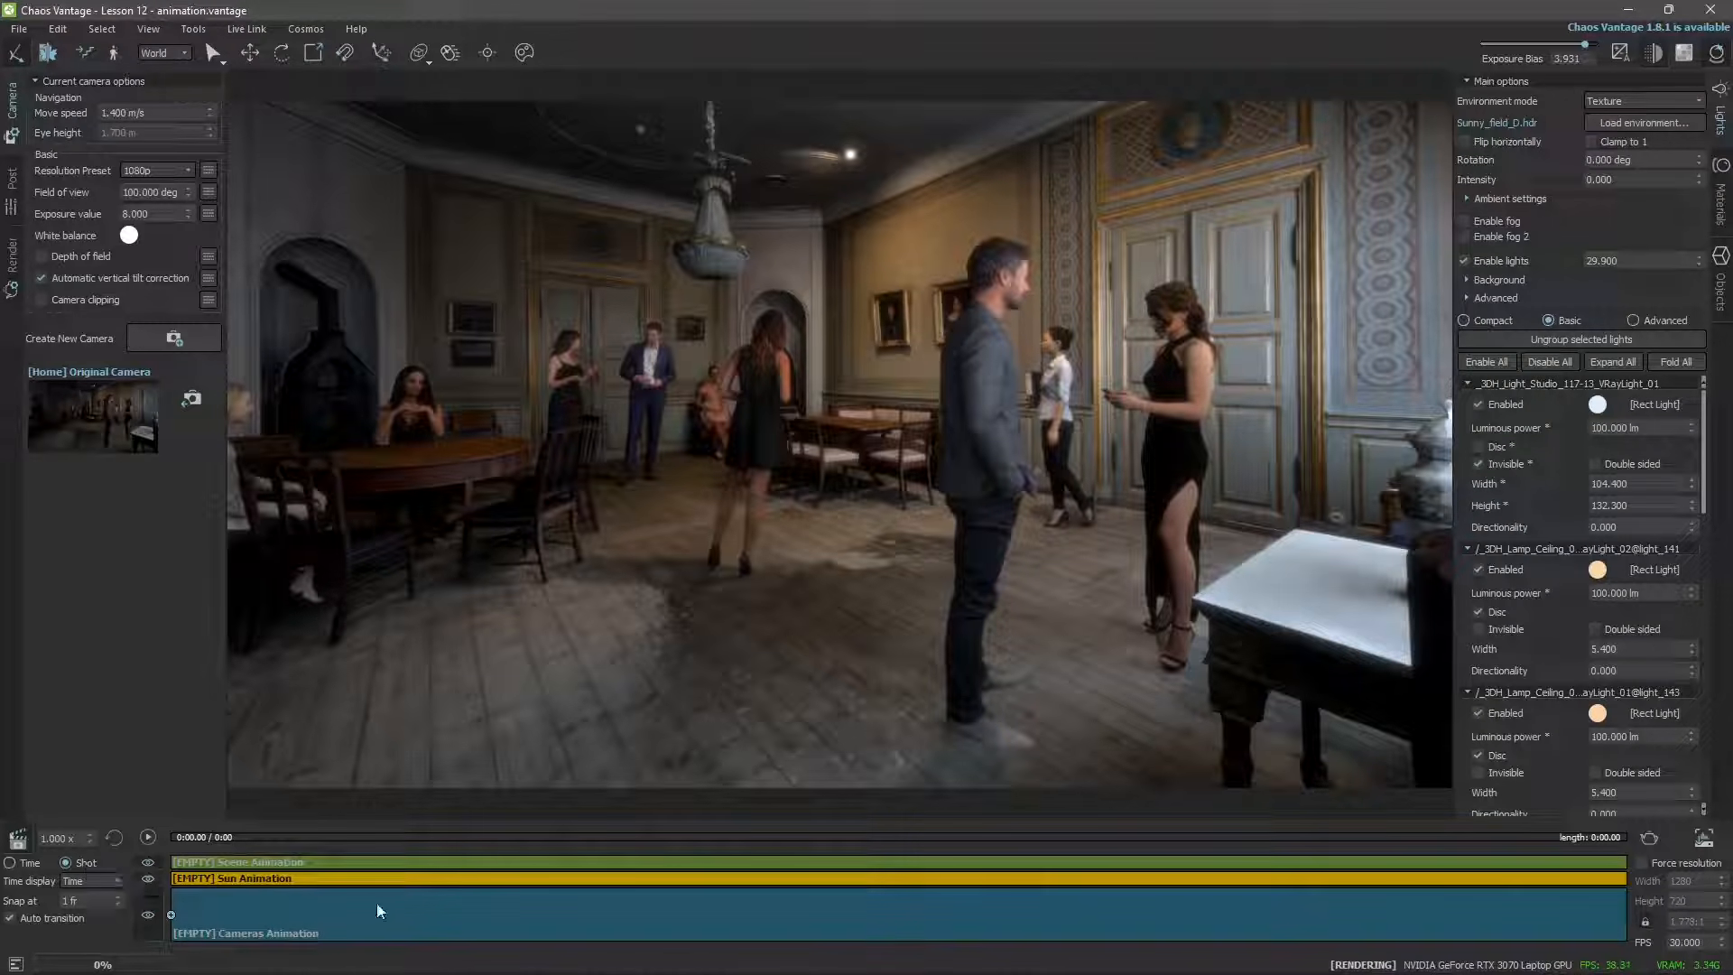
pyautogui.click(69, 884)
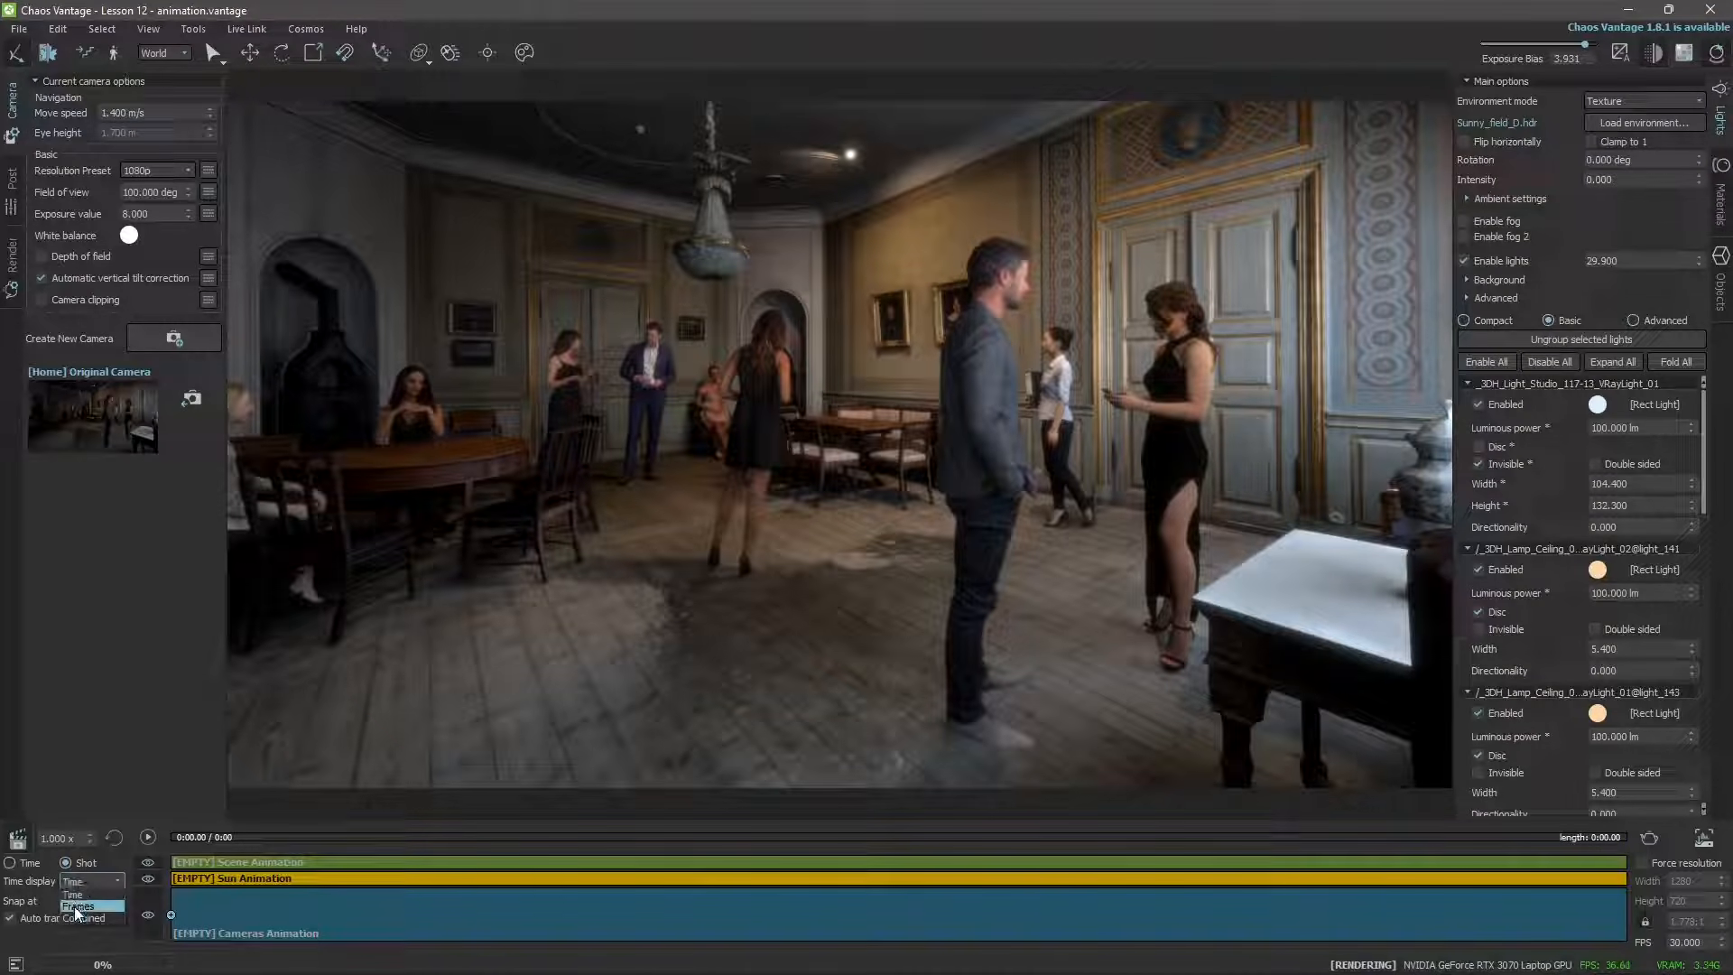
pyautogui.click(74, 906)
pyautogui.click(82, 917)
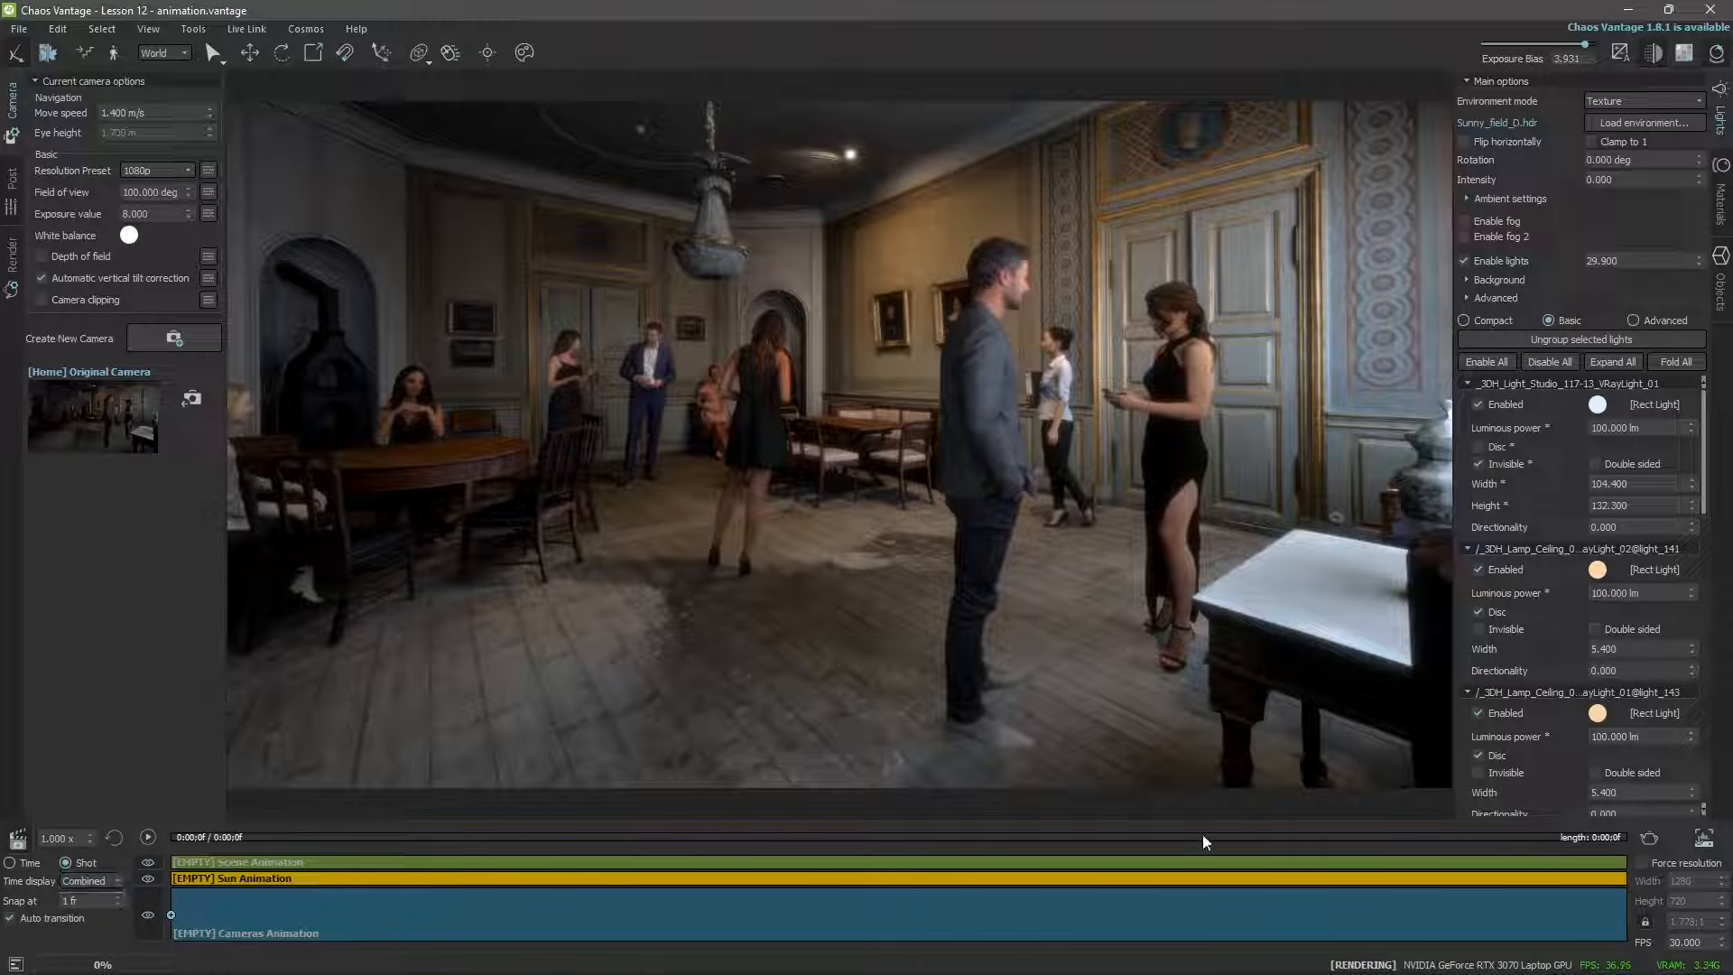
# Force the resolution for the animation and set its width to 600 with the aspect ratio locked
pyautogui.click(1641, 864)
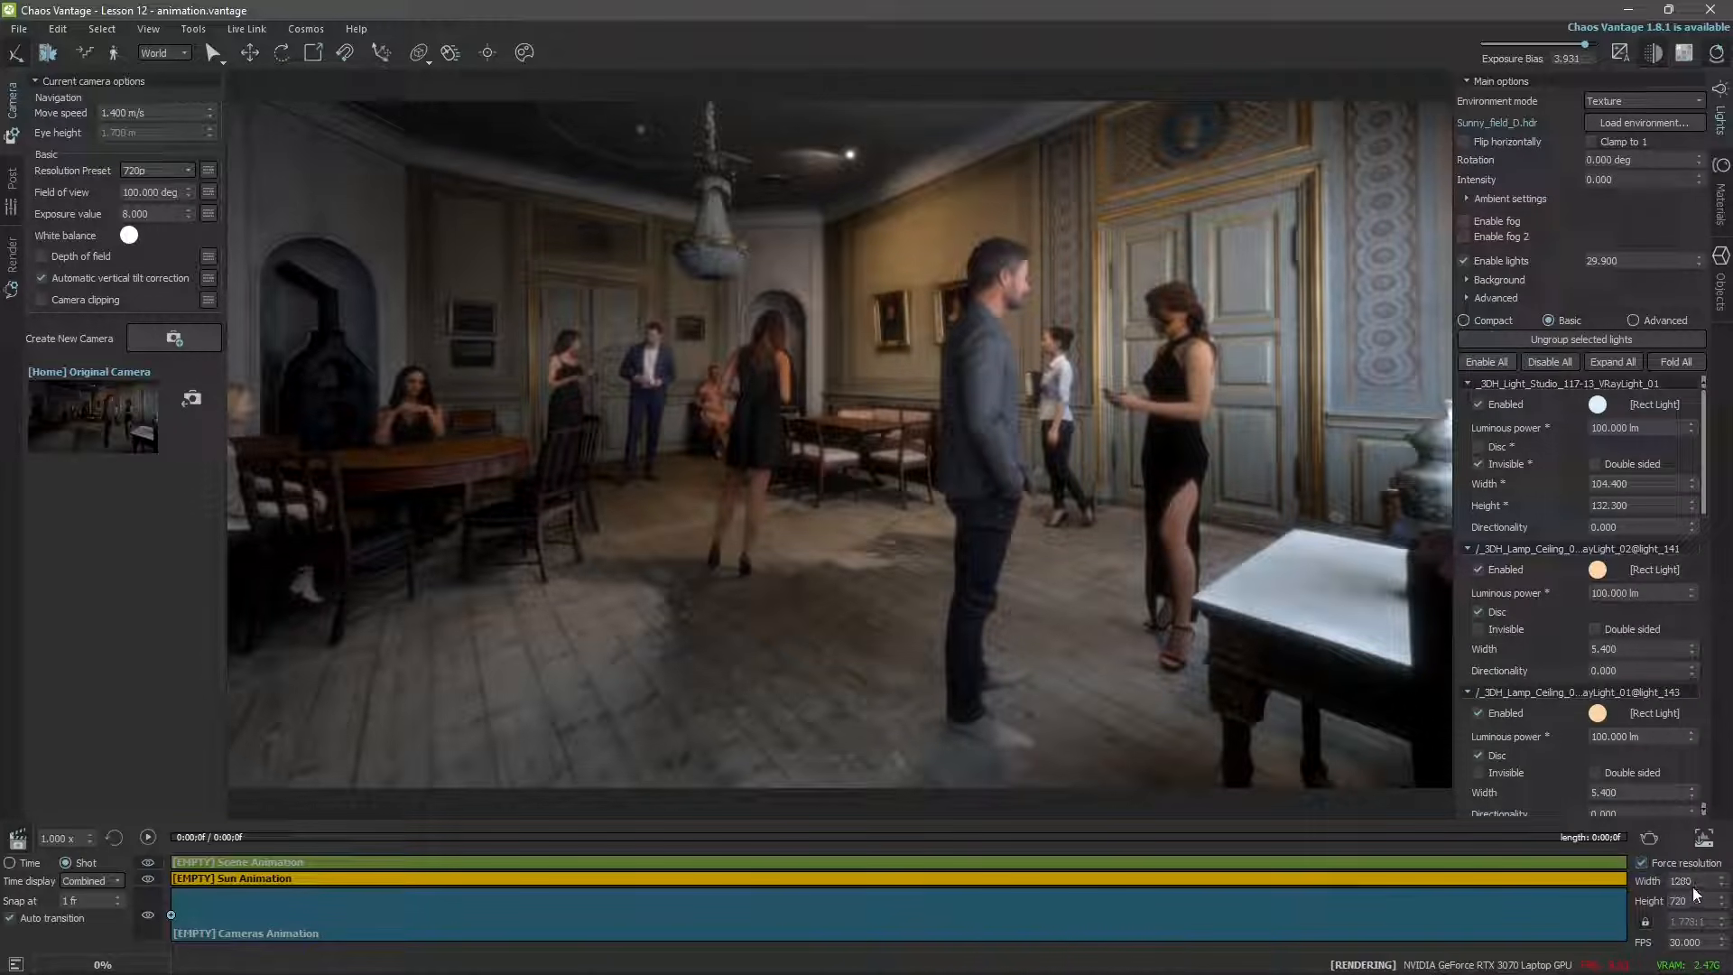
pyautogui.moveTo(1697, 886); pyautogui.dragTo(1669, 887)
pyautogui.write('600')
pyautogui.click(1688, 901)
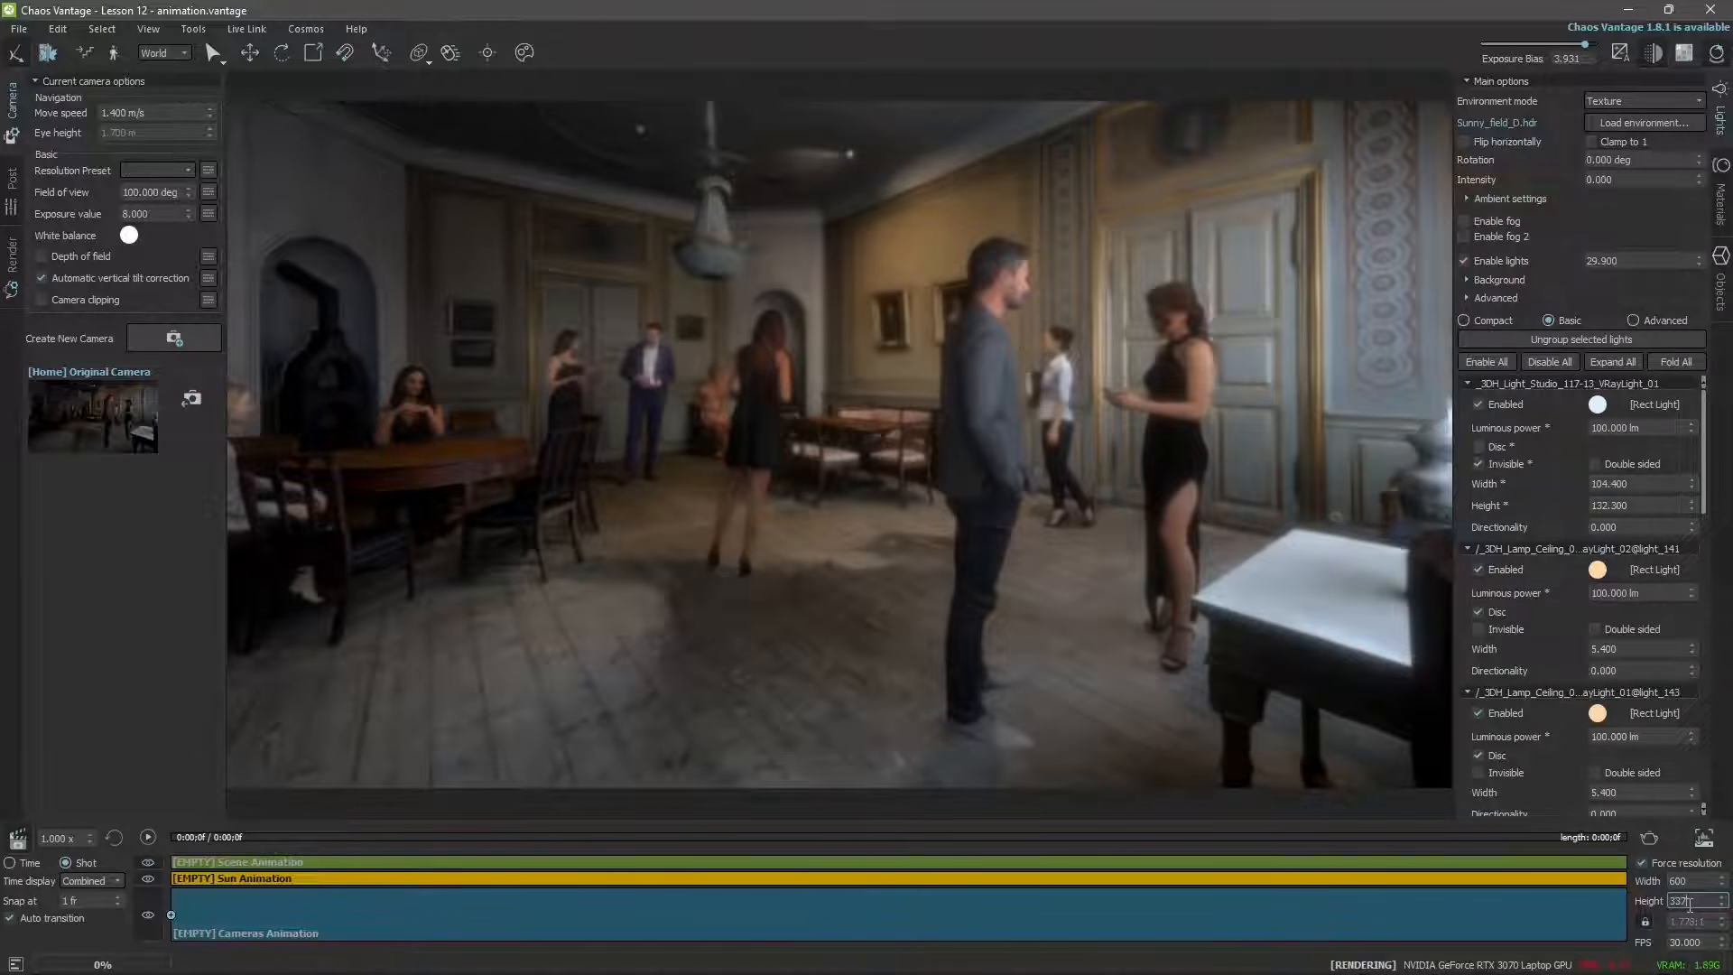
# Try forced resolution widths of 300 and 200 for the animation
pyautogui.doubleClick(1695, 885)
pyautogui.write('300')
pyautogui.click(1693, 900)
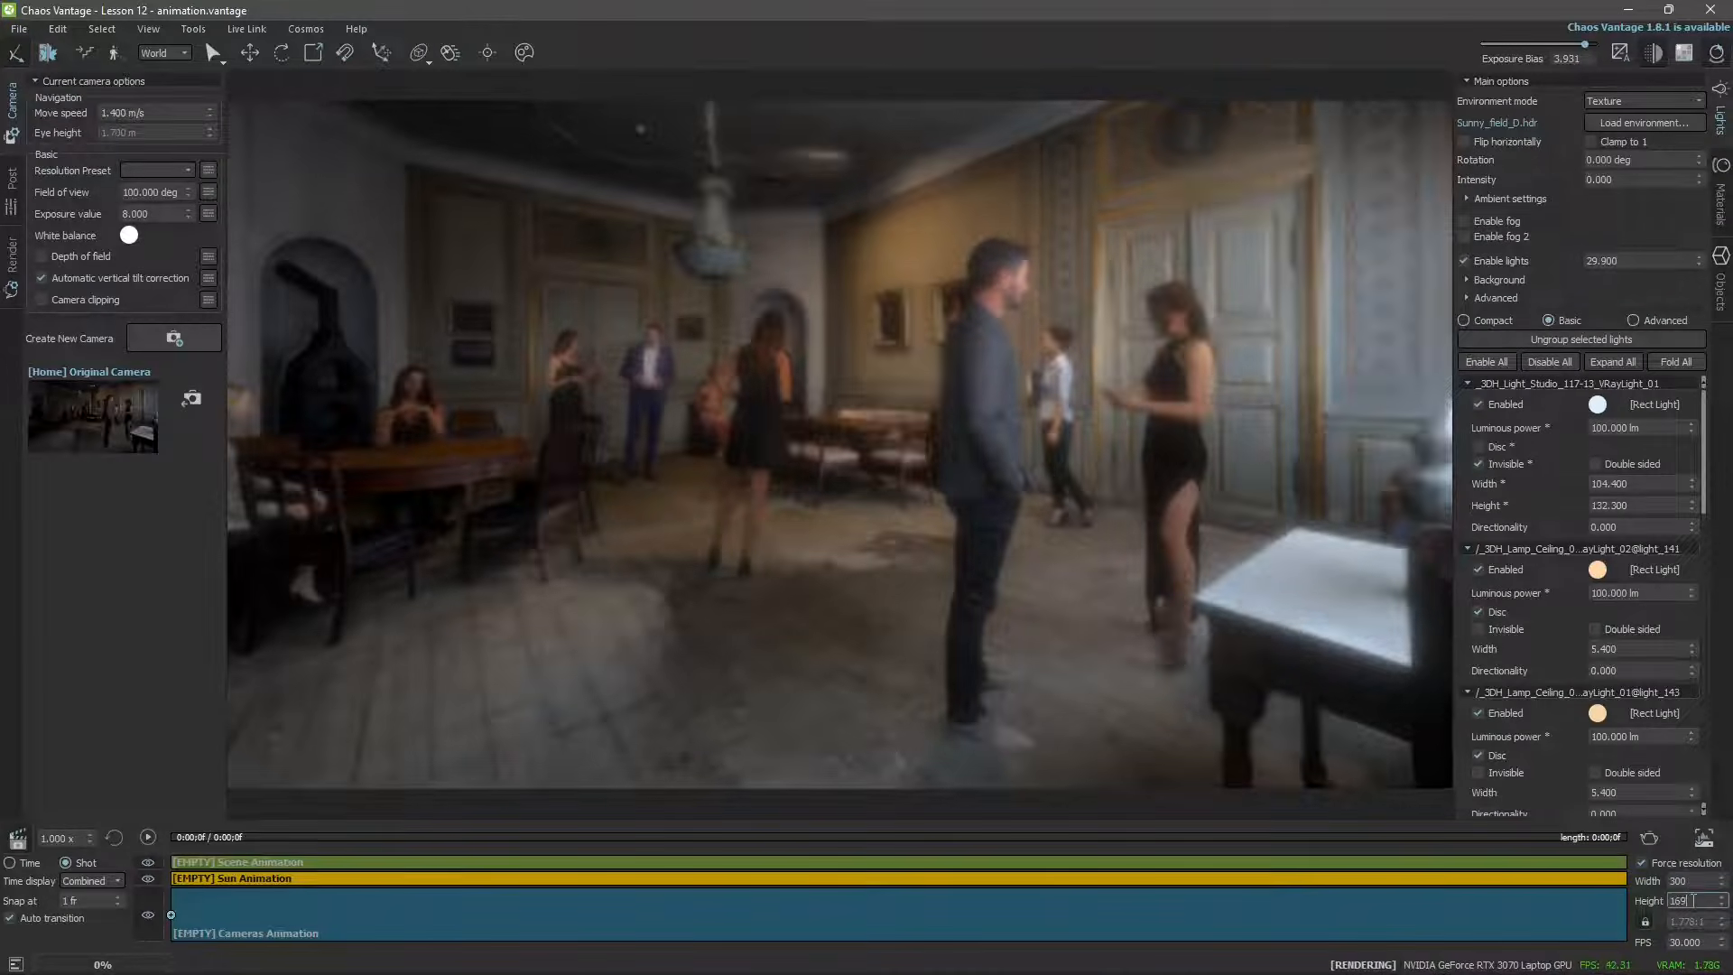
pyautogui.doubleClick(1672, 881)
pyautogui.write('200')
pyautogui.click(1693, 901)
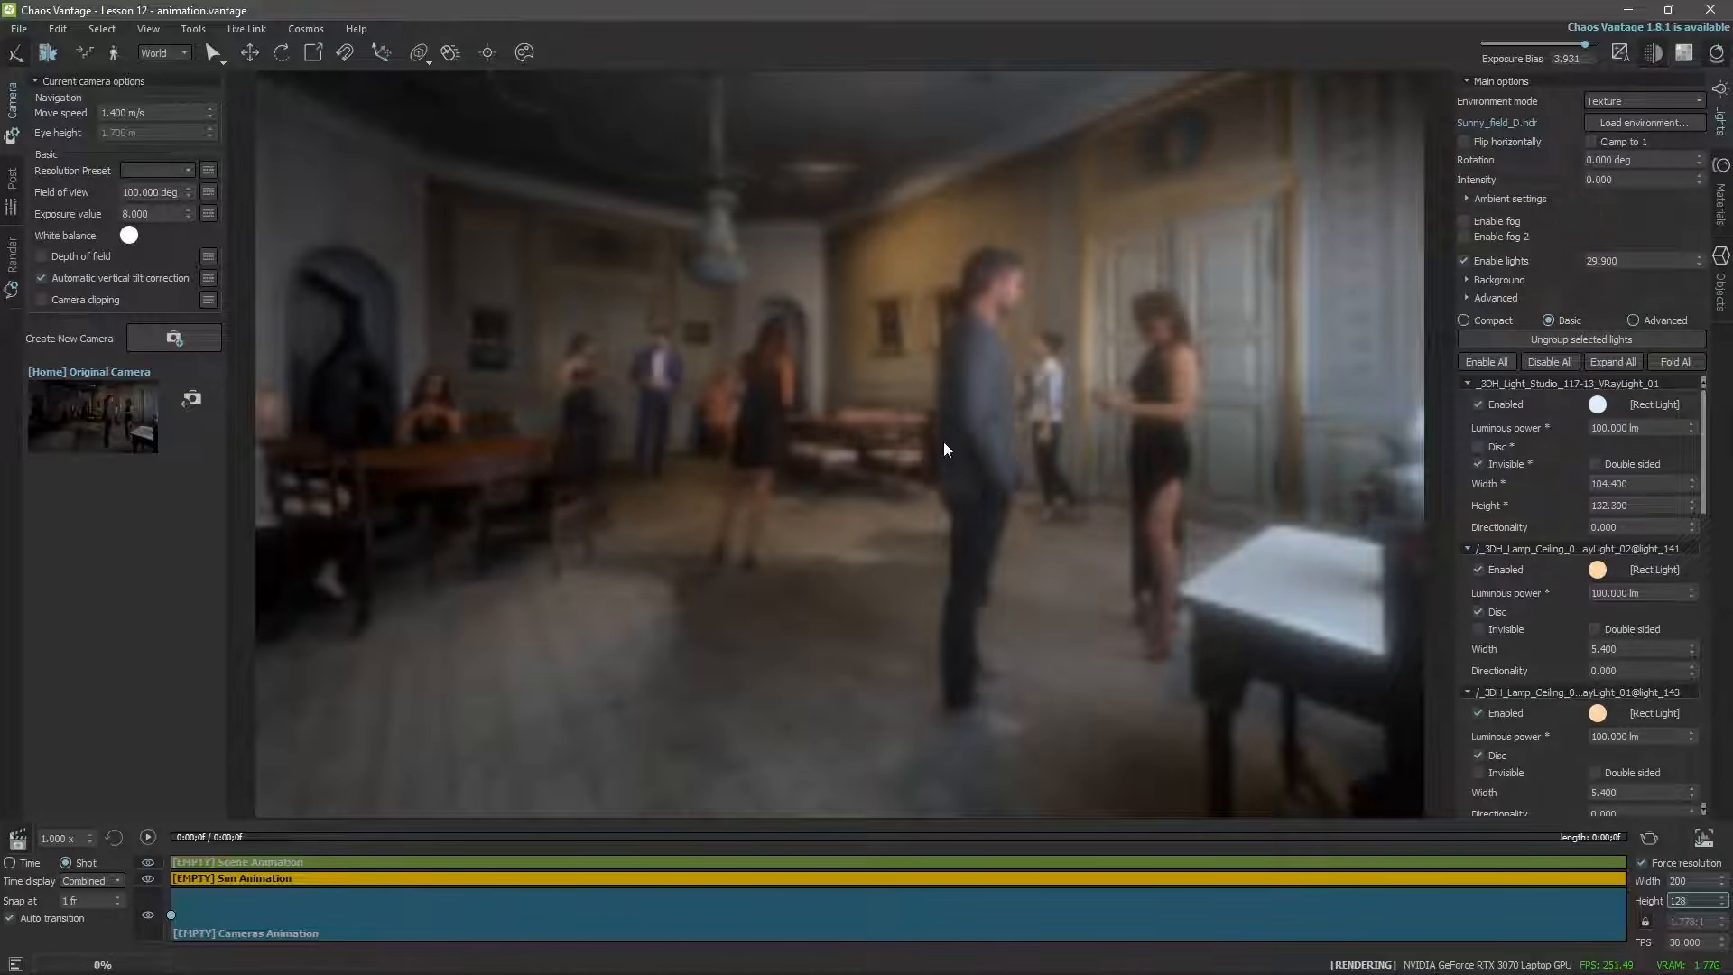
# Set the animation's forced resolution width to 500, keeping the aspect ratio locked
pyautogui.doubleClick(1681, 881)
pyautogui.write('500')
pyautogui.click(1687, 902)
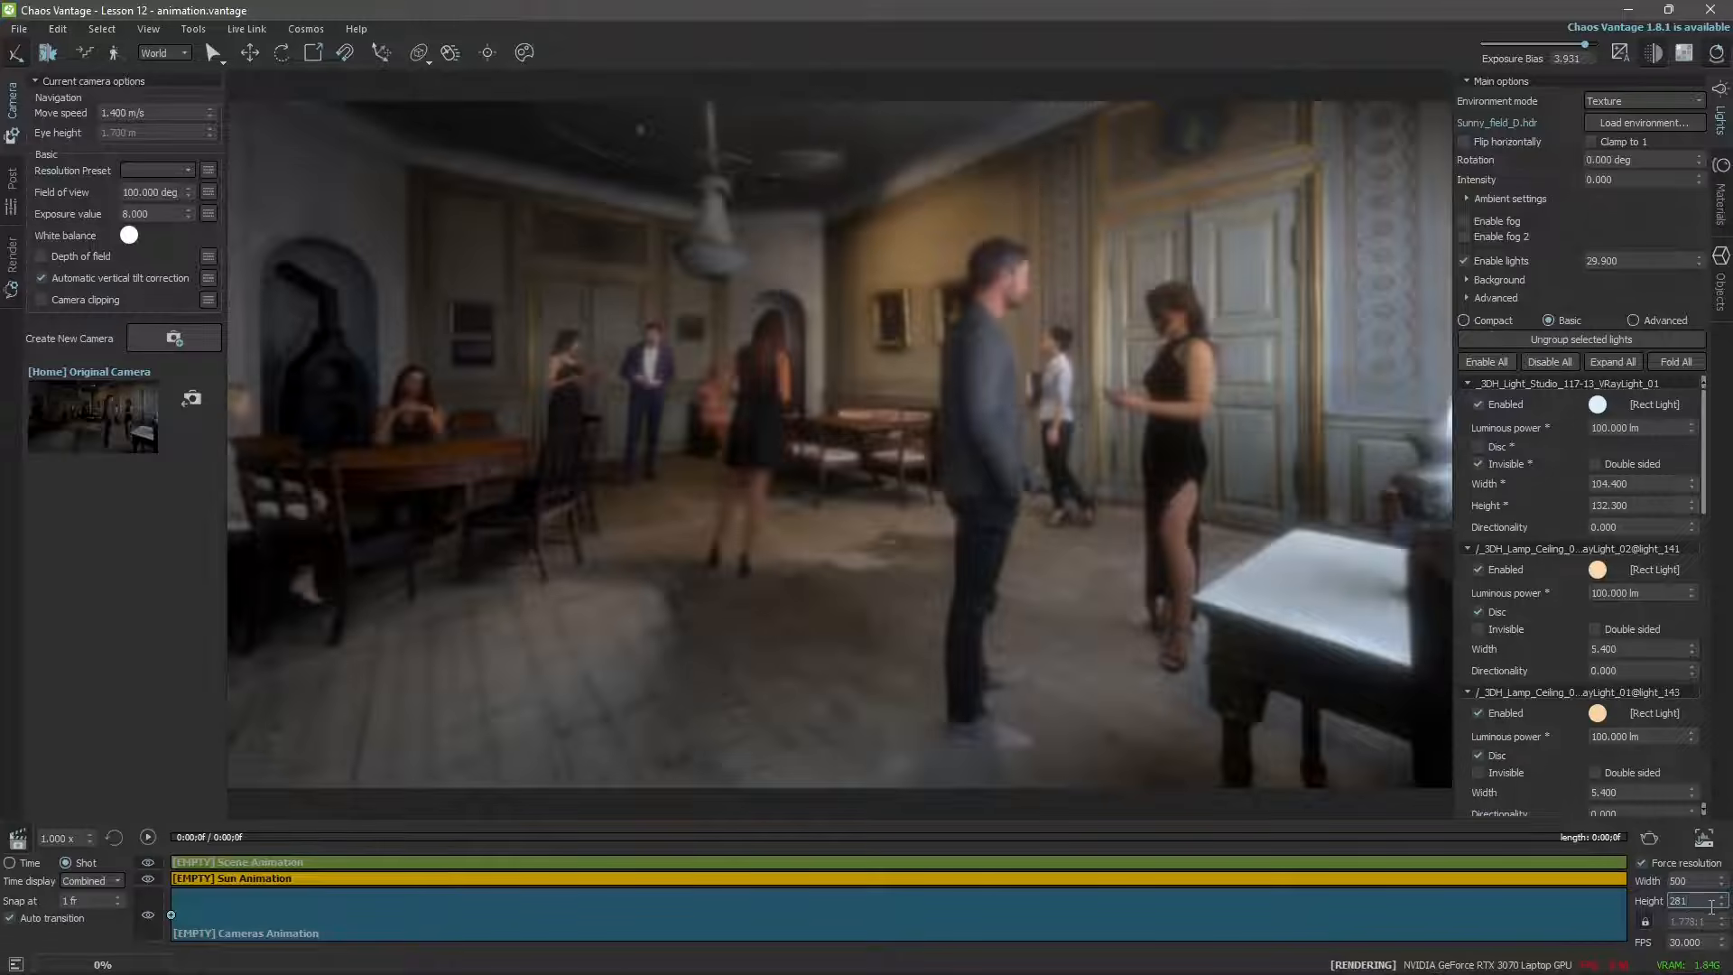
pyautogui.click(1649, 945)
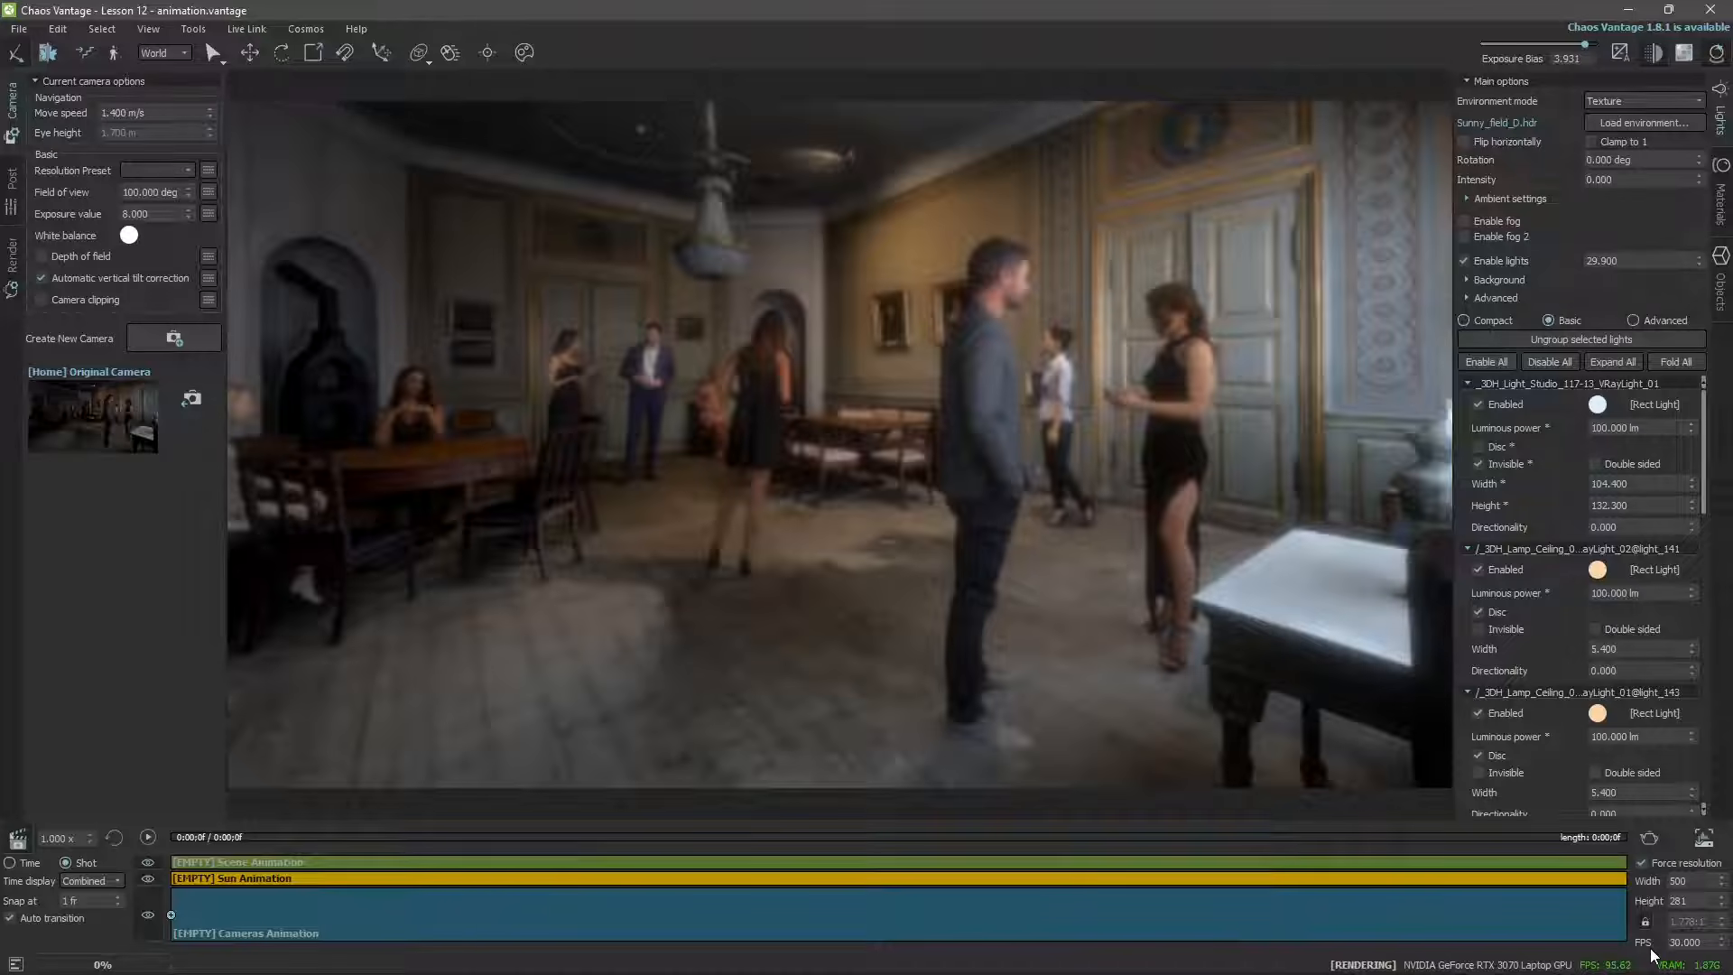
pyautogui.click(1684, 879)
# Try frame rates of 10, 24, 25 and 30 FPS for the animation
pyautogui.click(1681, 941)
pyautogui.doubleClick(1681, 941)
pyautogui.write('10')
pyautogui.press('Return')
pyautogui.doubleClick(1672, 942)
pyautogui.write('24')
pyautogui.press('Return')
pyautogui.write('25')
pyautogui.press('Return')
pyautogui.doubleClick(1677, 941)
pyautogui.write('30')
pyautogui.press('Return')
# Try a frame rate of 200 FPS for the animation and inspect the viewport's render statistics
pyautogui.moveTo(1712, 942); pyautogui.dragTo(1673, 942)
pyautogui.write('200')
pyautogui.press('Return')
pyautogui.doubleClick(1675, 942)
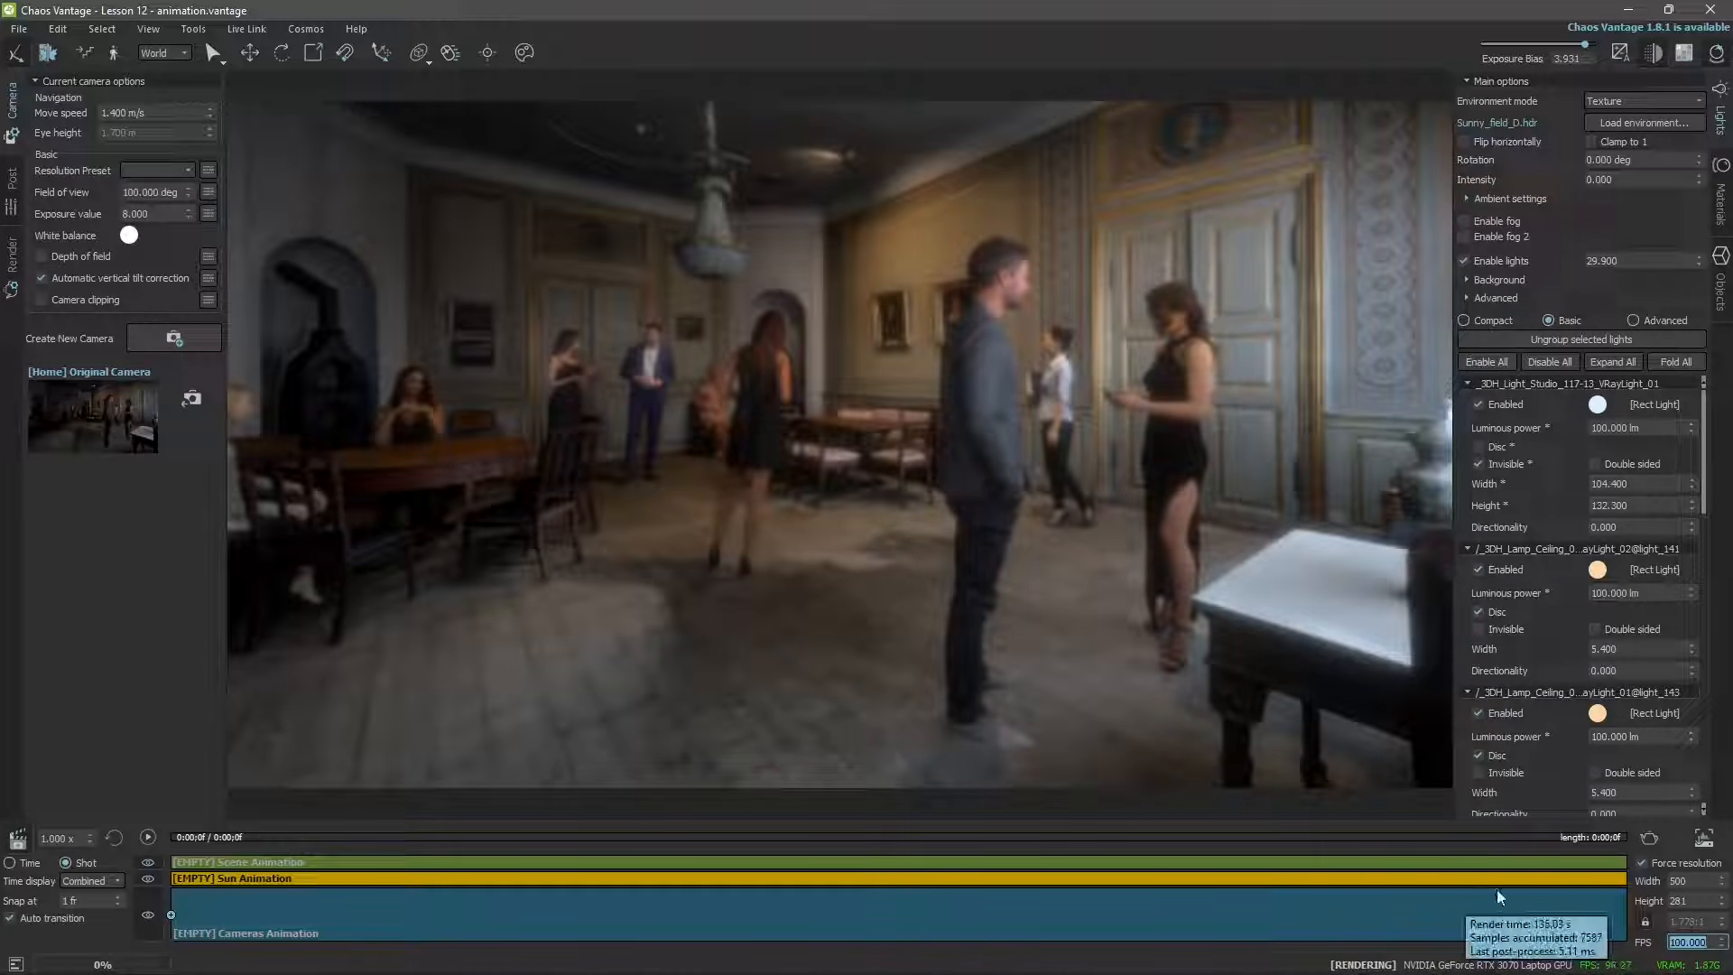
pyautogui.moveTo(1609, 967)
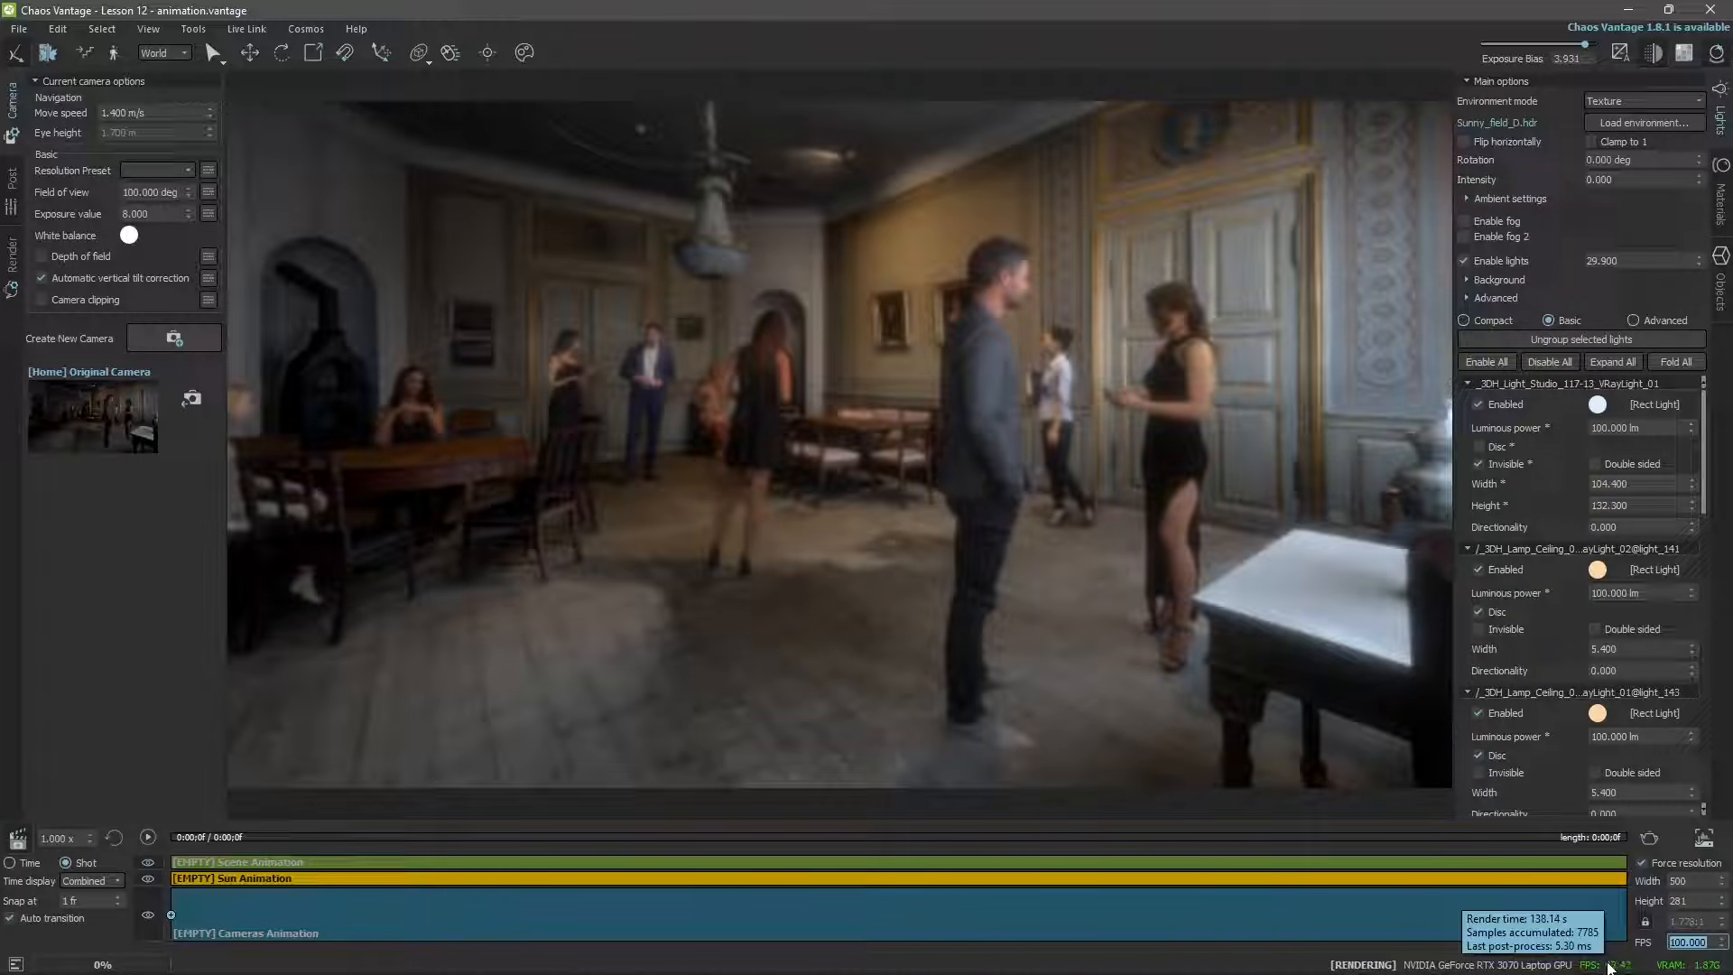
# Set the animation's frame rate to 25 FPS
pyautogui.doubleClick(1677, 944)
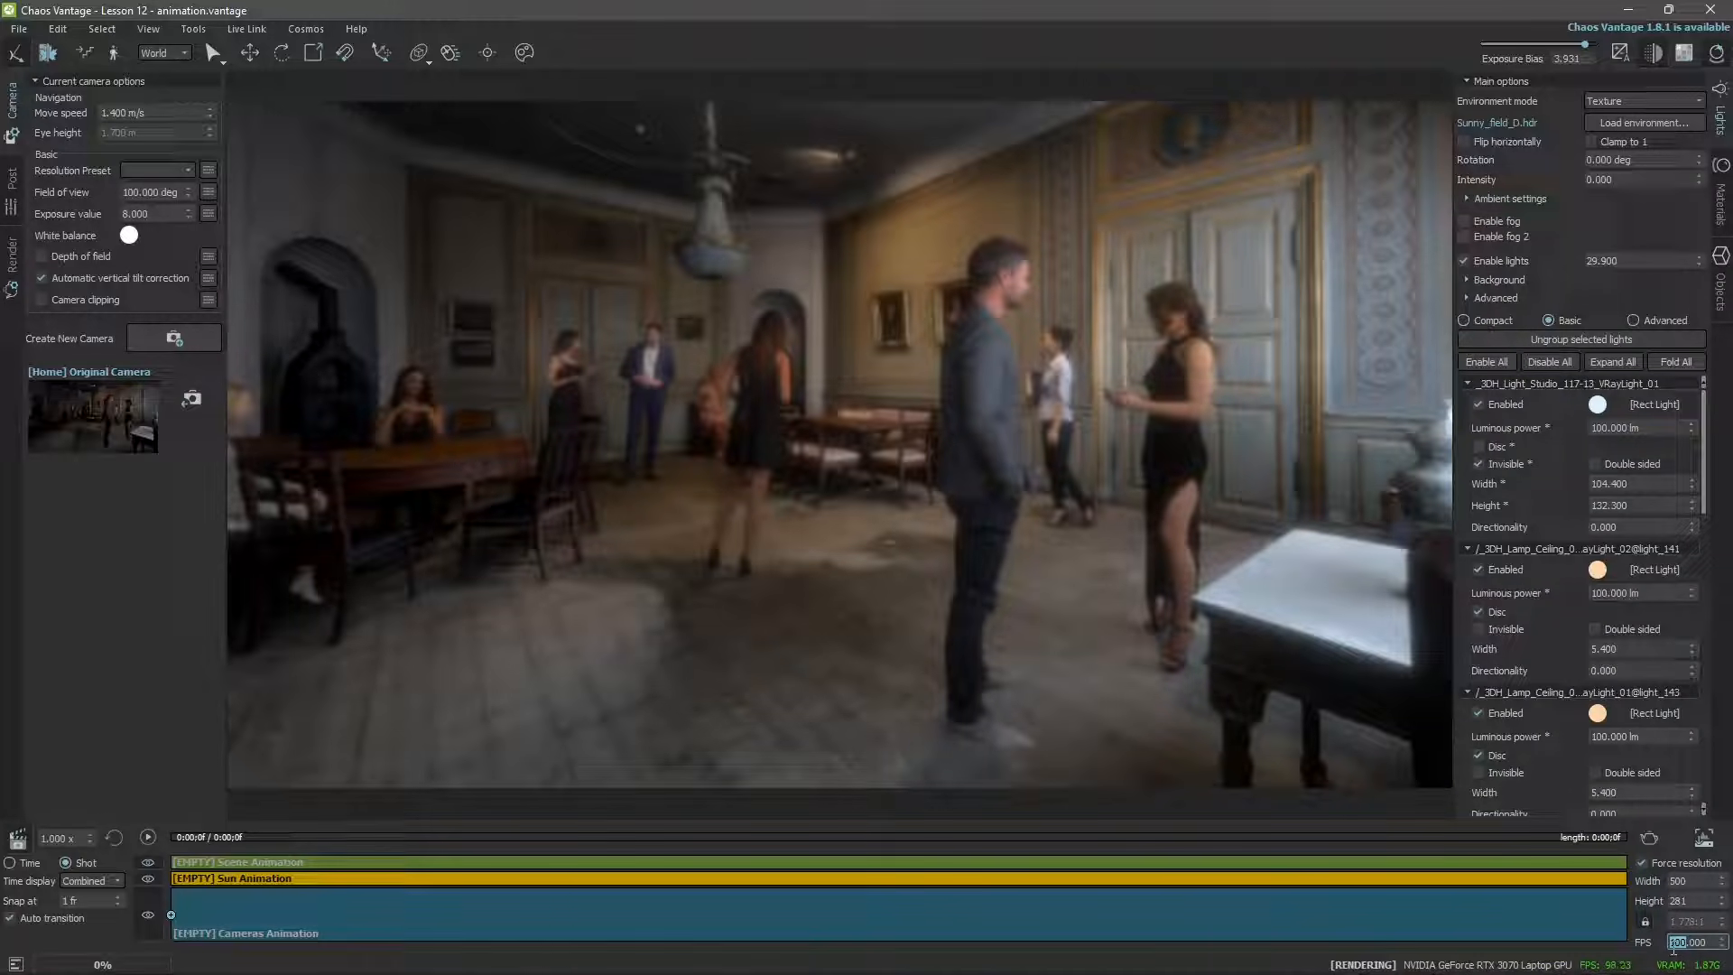
pyautogui.write('25')
pyautogui.click(1692, 899)
pyautogui.click(1265, 760)
# Open the render setup from the animation editor
pyautogui.click(1652, 841)
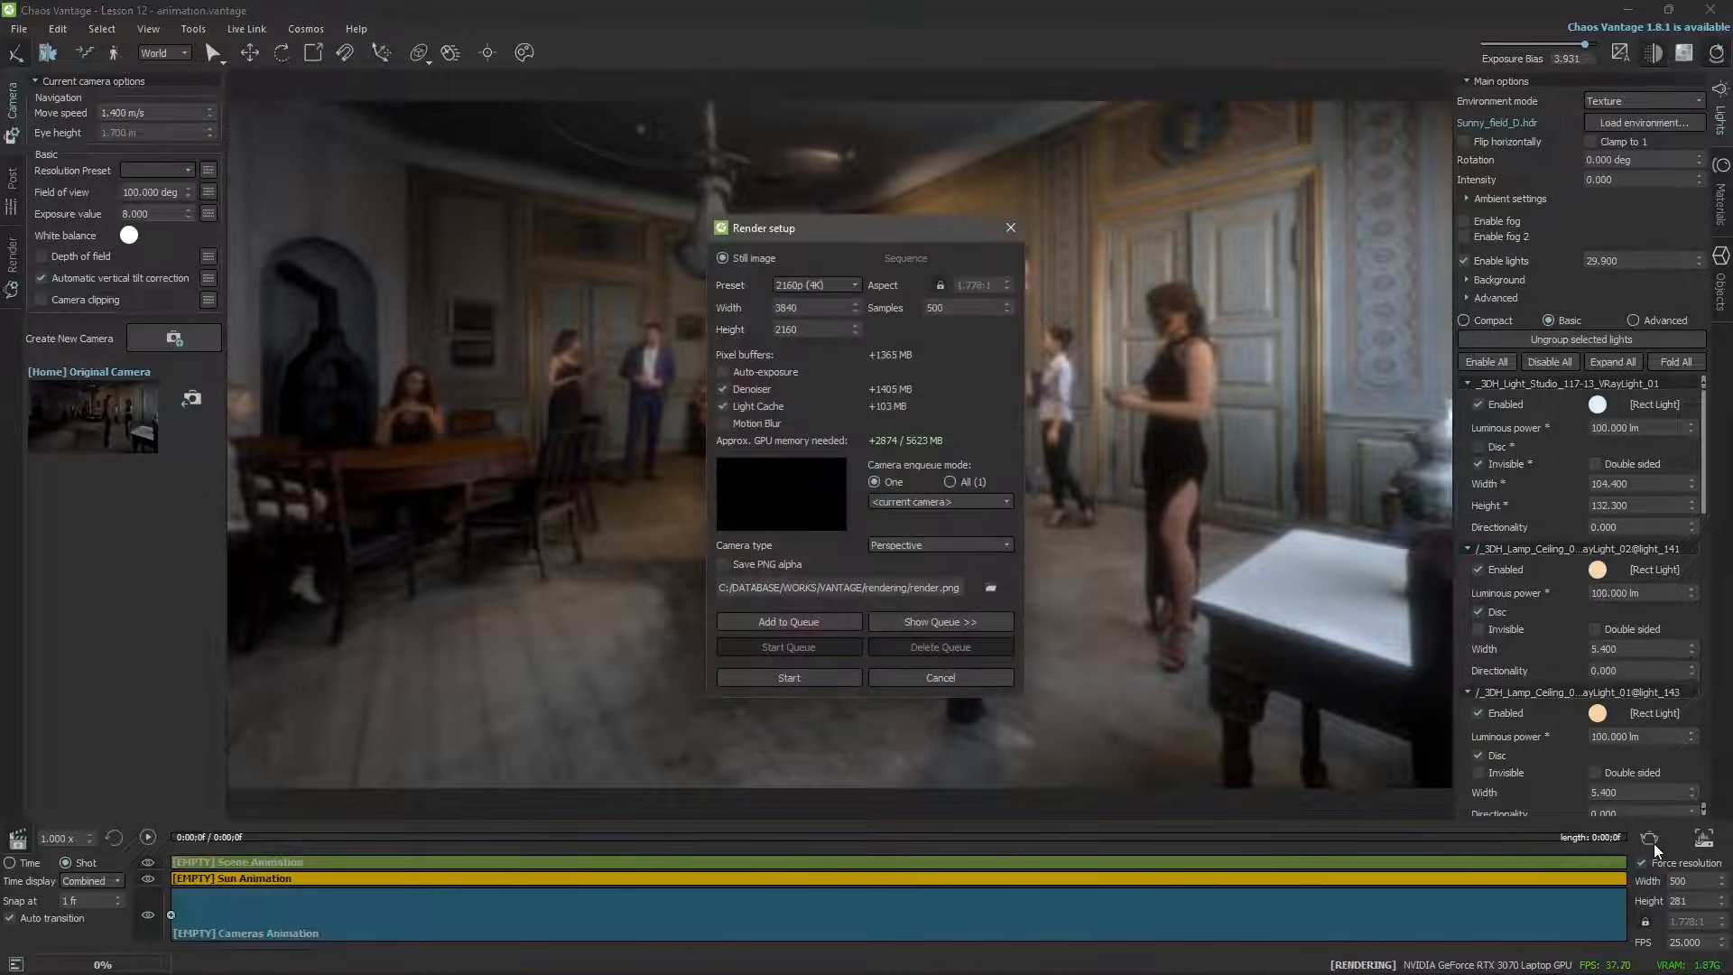